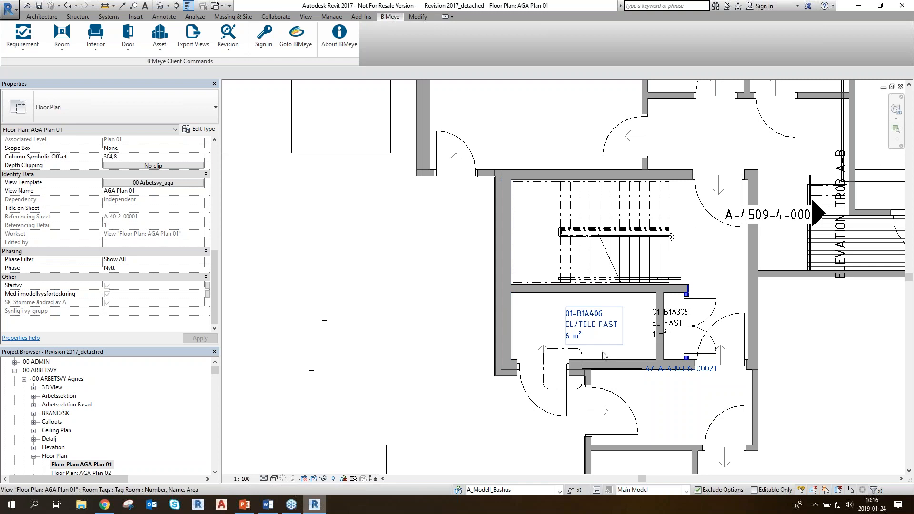
Inspect the properties of room 01-B1A406 EL/TELE FAST on the floor plan, then clear the selection
middle_drag(593, 332, 553, 314)
scroll(554, 314, up, 2)
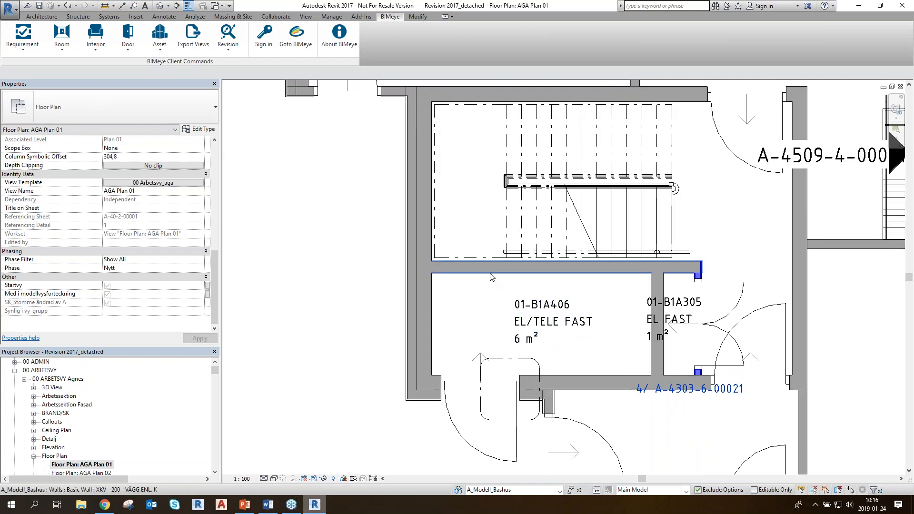
click(528, 285)
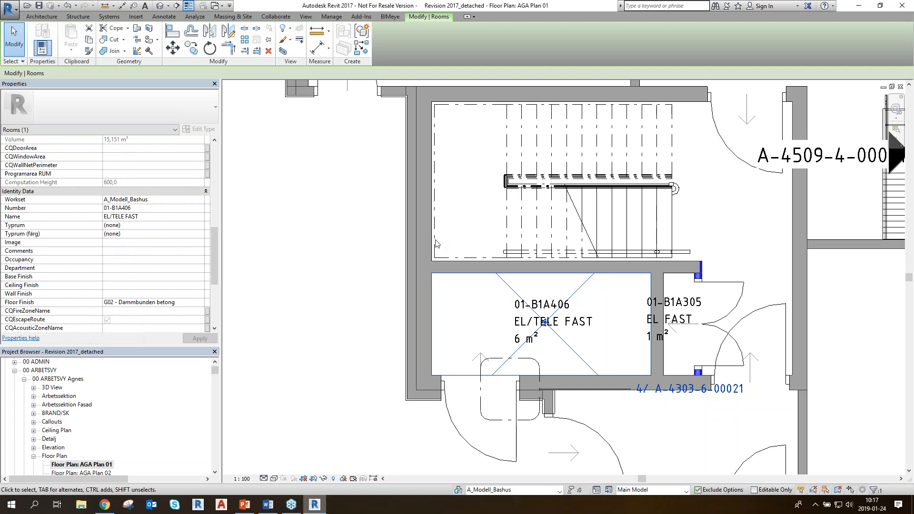
click(372, 305)
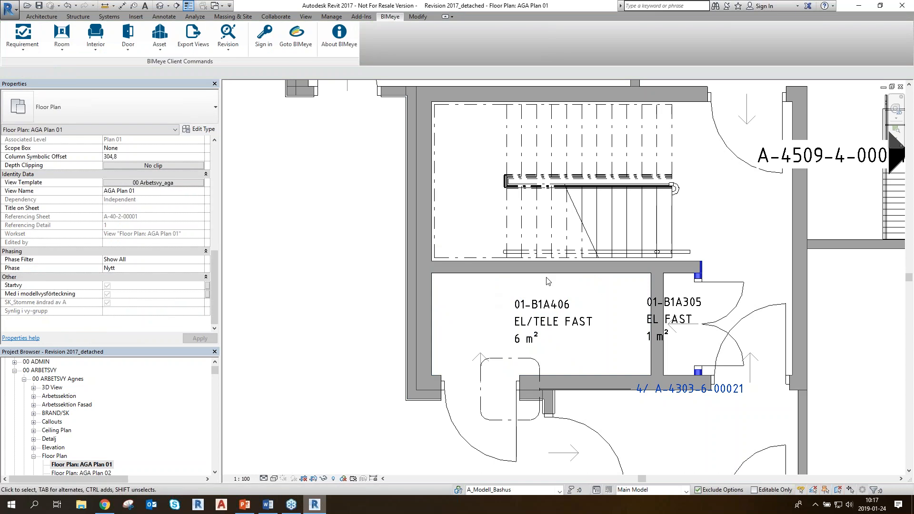
click(494, 278)
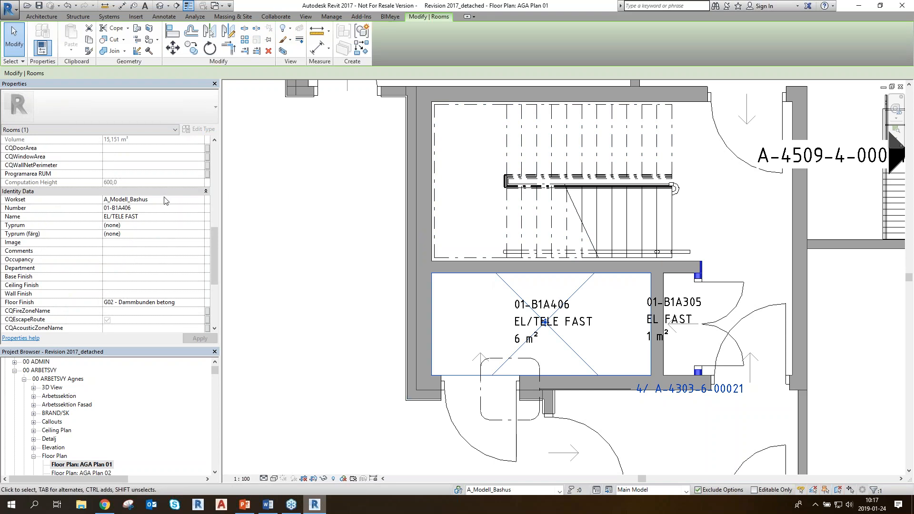
click(327, 263)
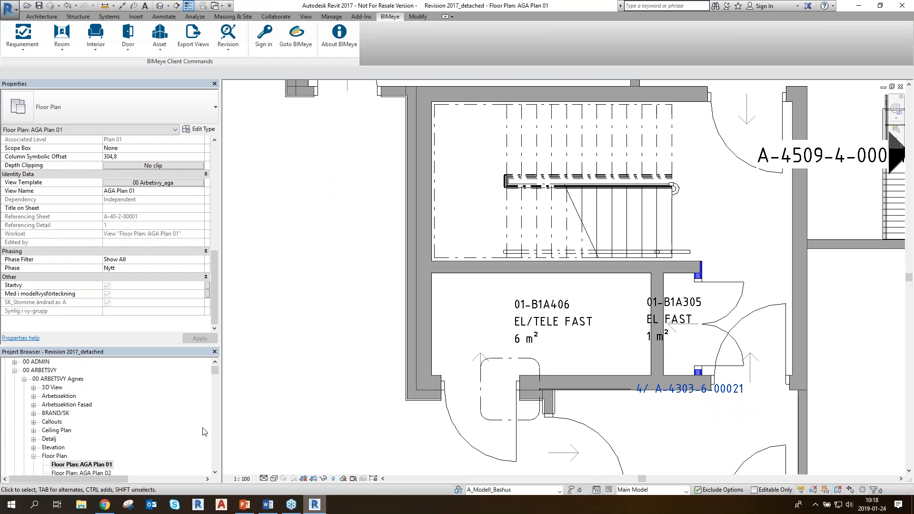
Switch to the BIMeye site in Chrome, leave the current project and set the site language to English
click(105, 507)
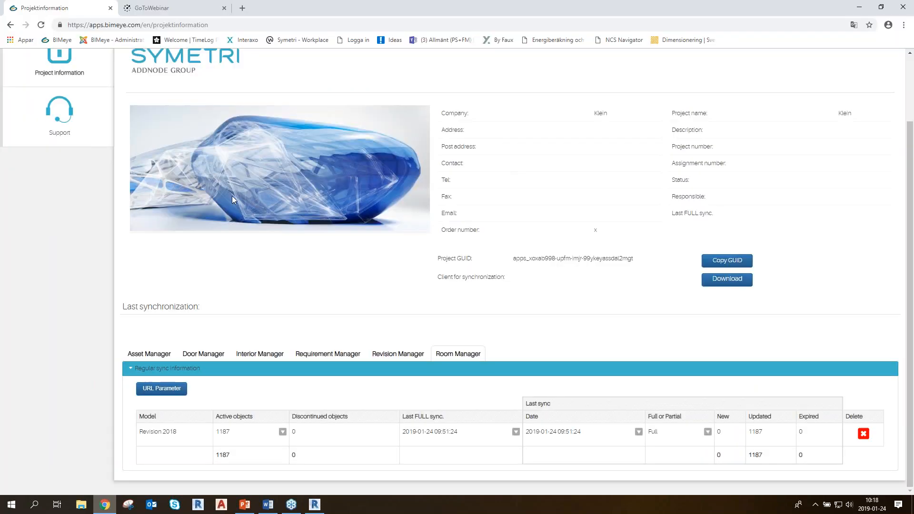
scroll(226, 213, up, 2)
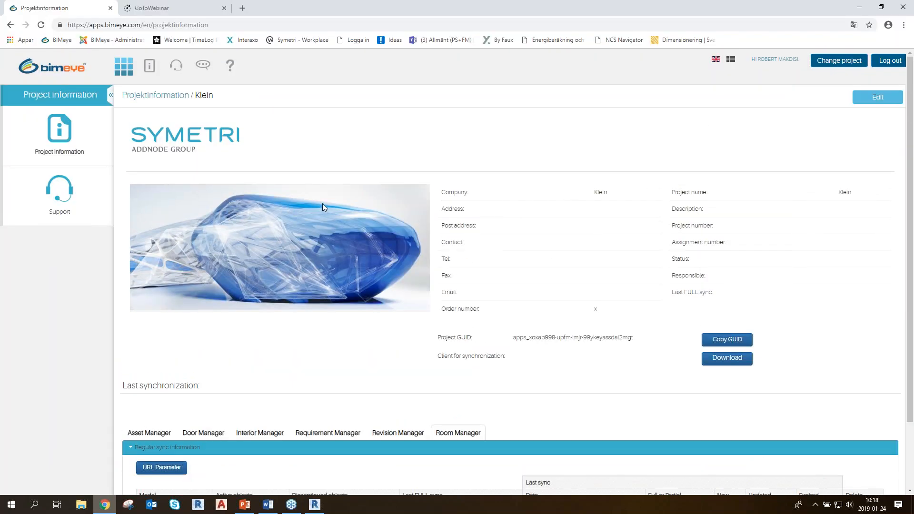
key(ctrl)
key(ctrl)
click(833, 67)
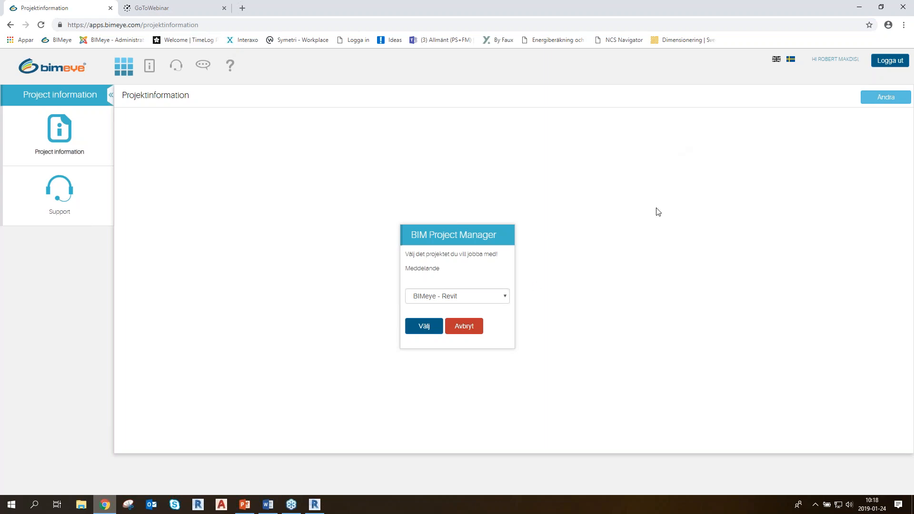
click(775, 60)
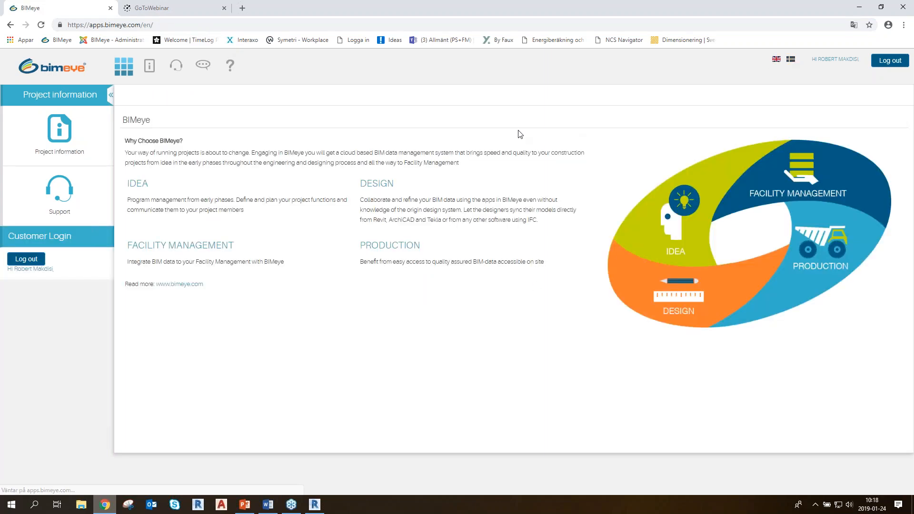
Open the project information, choose Klein as the project to work with and look over its page
click(155, 68)
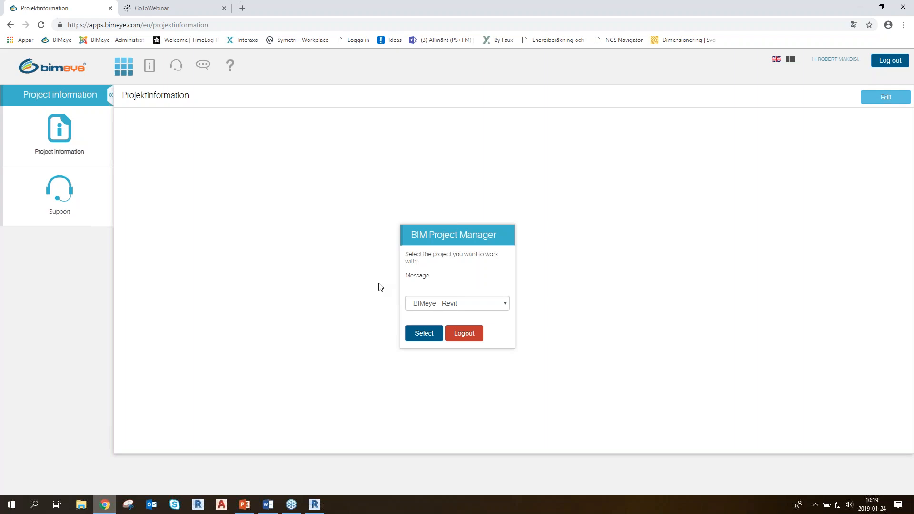
click(466, 304)
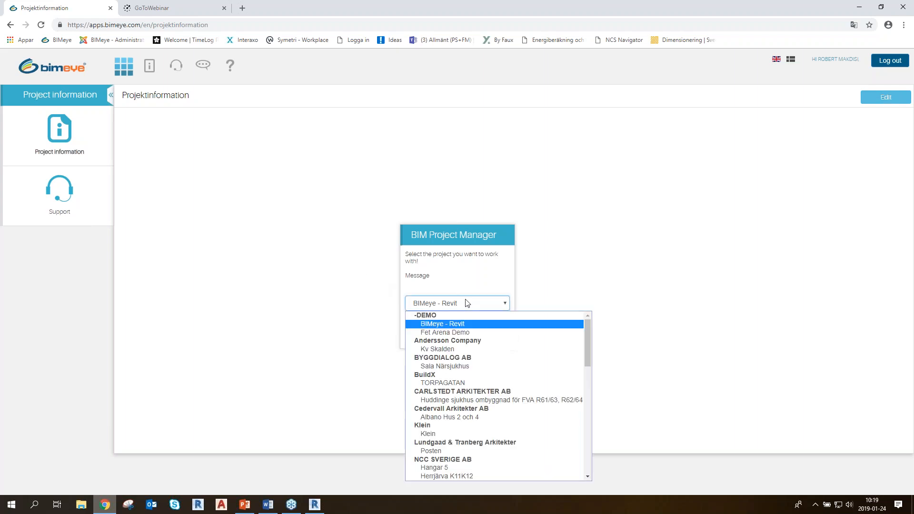
click(434, 433)
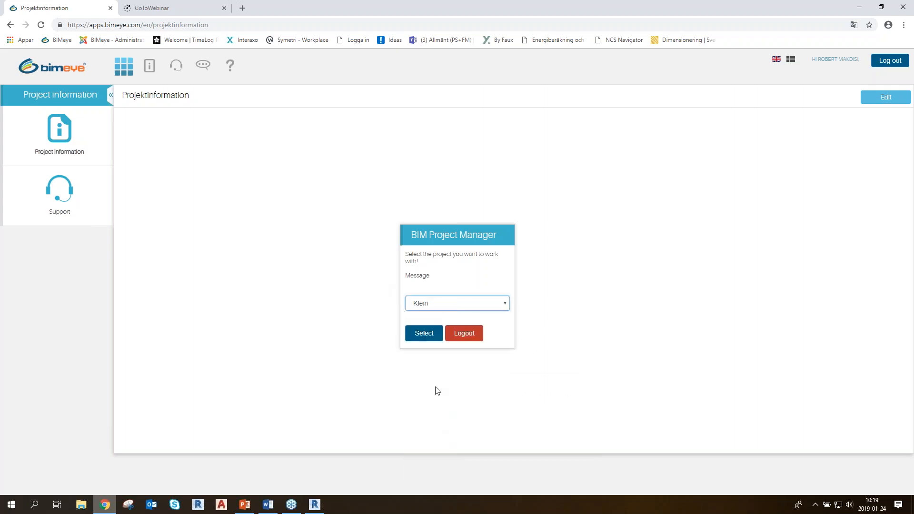
click(423, 335)
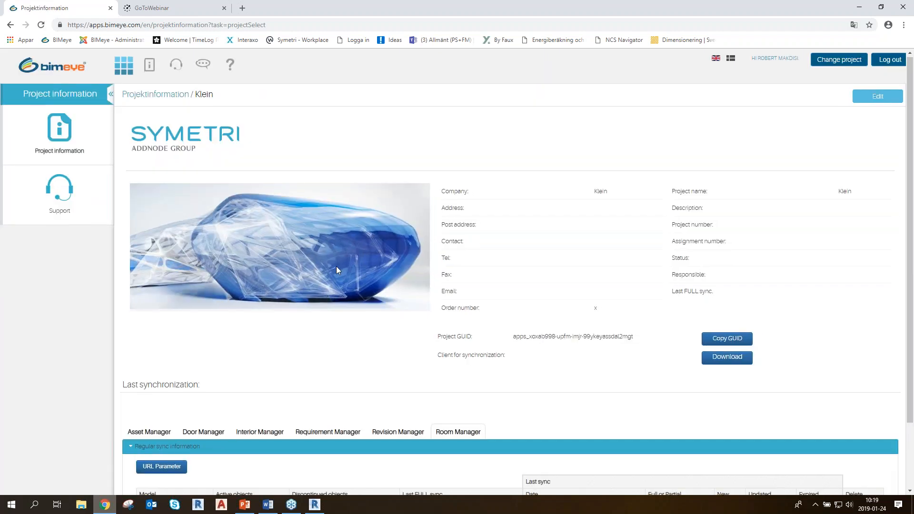
scroll(336, 269, down, 2)
scroll(348, 256, up, 2)
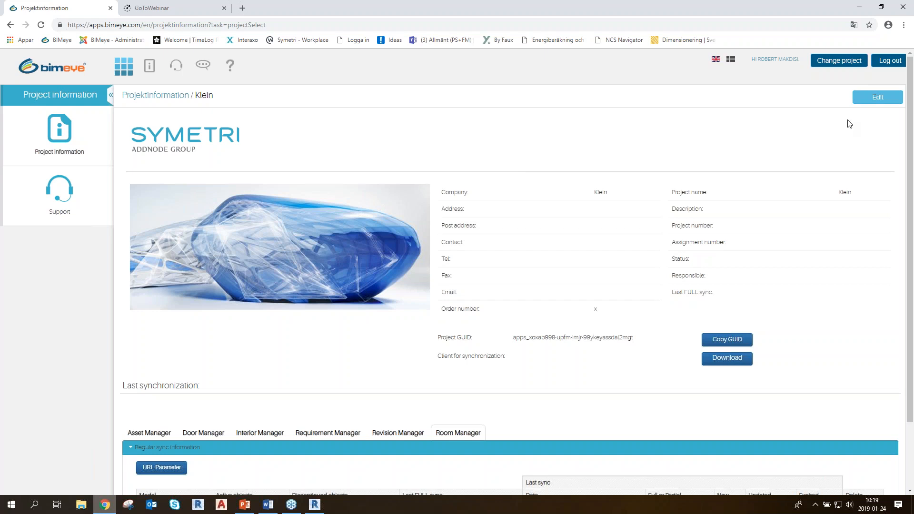
Edit the Klein project information, entering the telephone number and street address, and save it
click(868, 98)
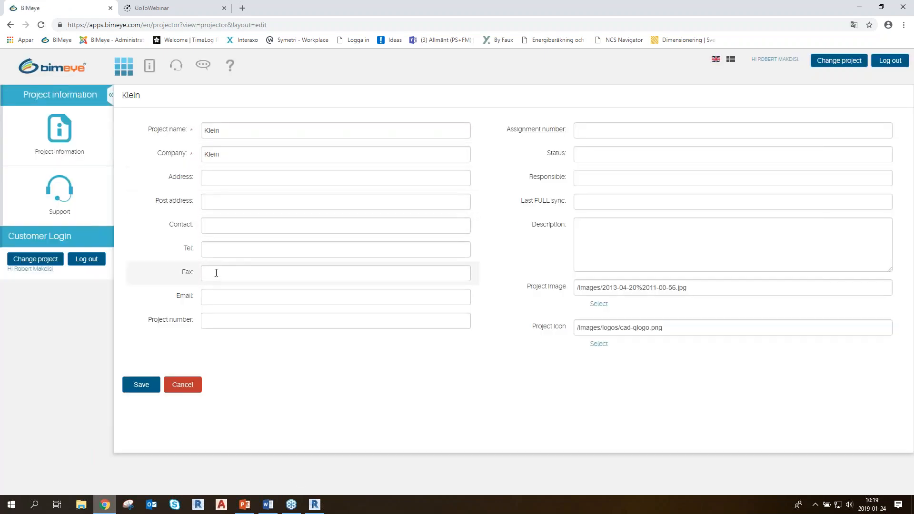
click(245, 246)
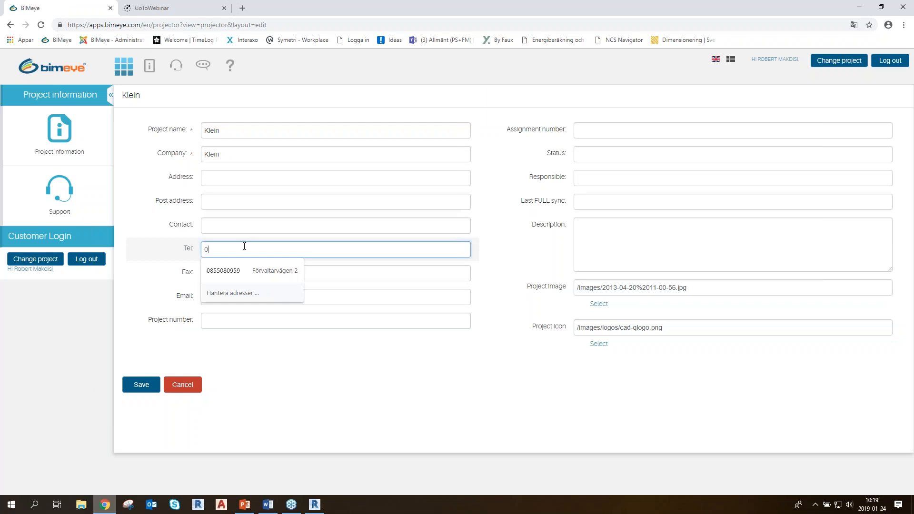
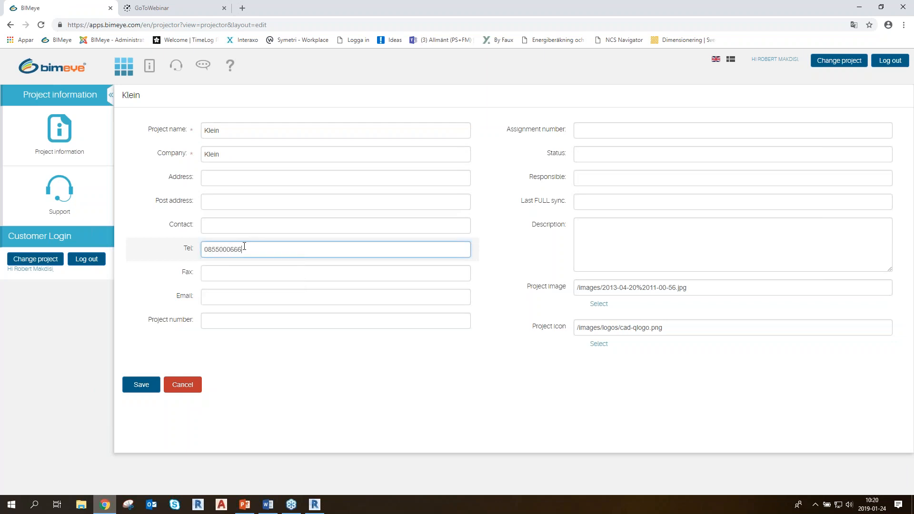
click(225, 175)
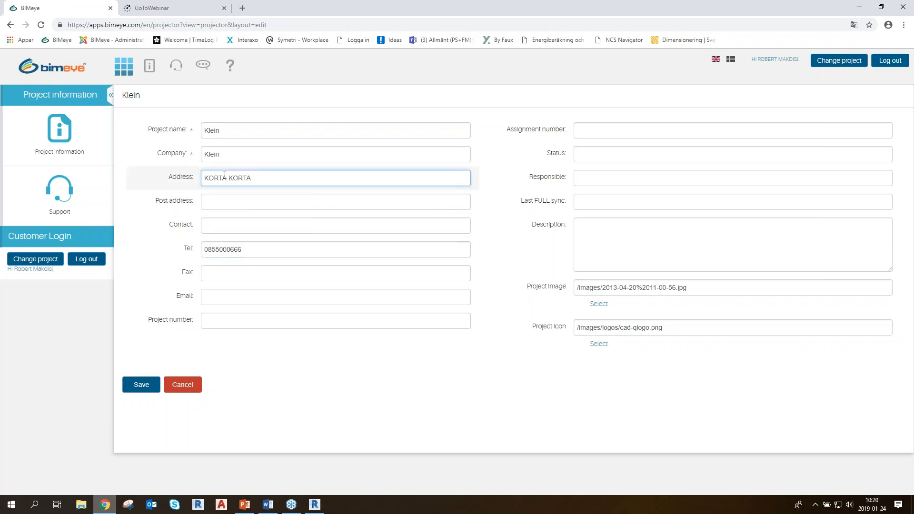
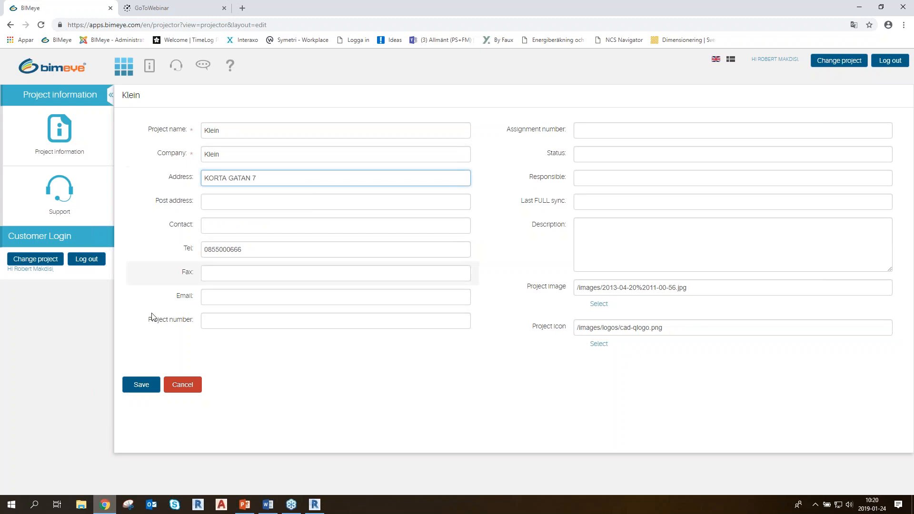
click(143, 384)
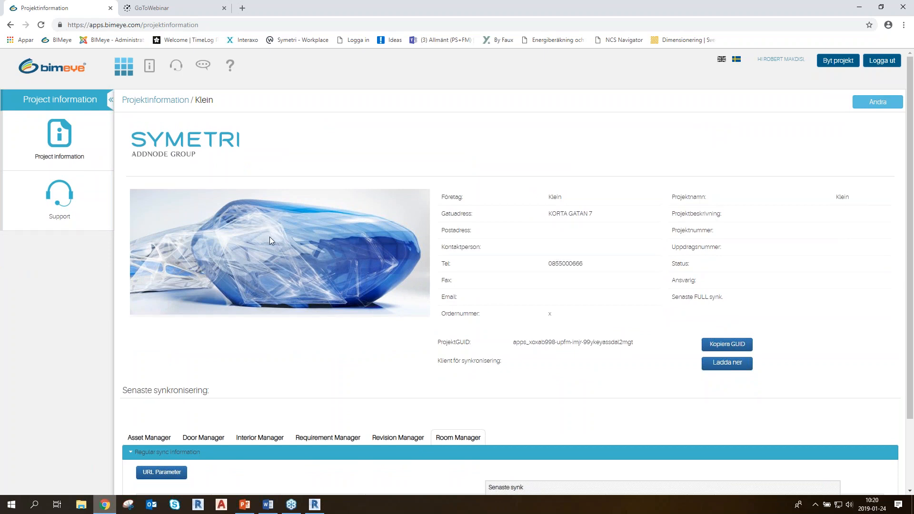
Reopen the project information form, leave it without changes and look over the project page
click(859, 105)
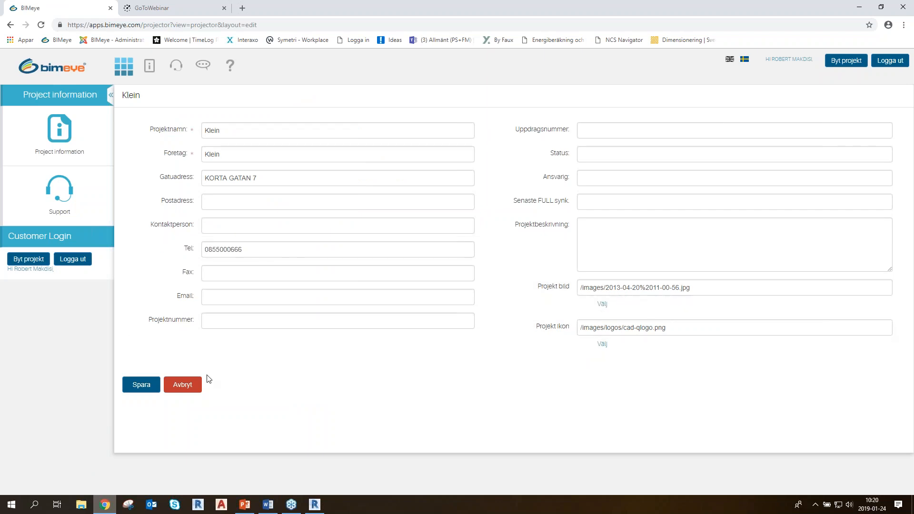
click(183, 384)
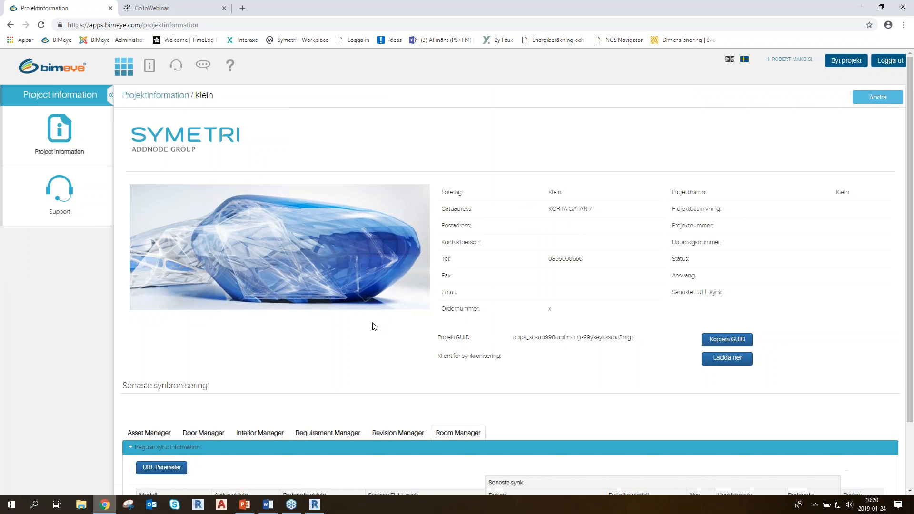
scroll(373, 326, down, 2)
scroll(365, 323, up, 2)
key(ctrl)
key(ctrl)
Browse the synchronization client downloads to the Revit 2017 folder, then return to the project page and view its synchronization information
click(729, 361)
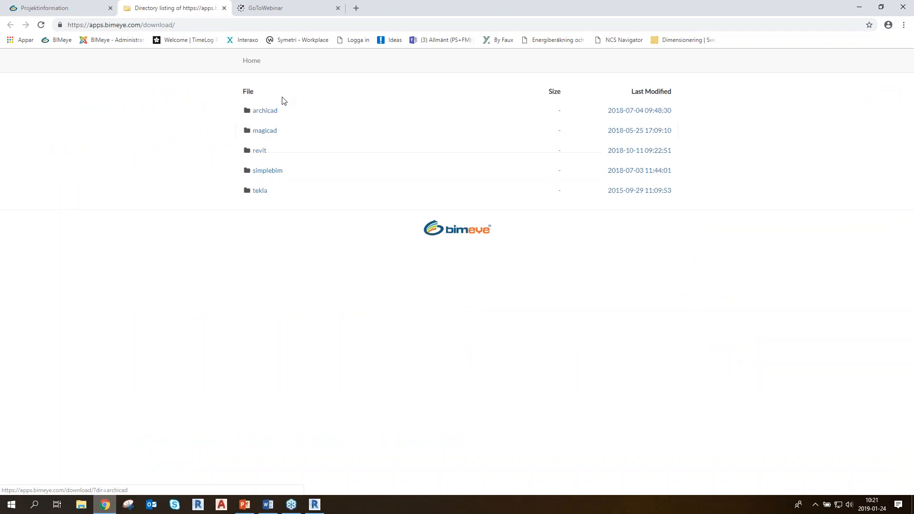
click(224, 8)
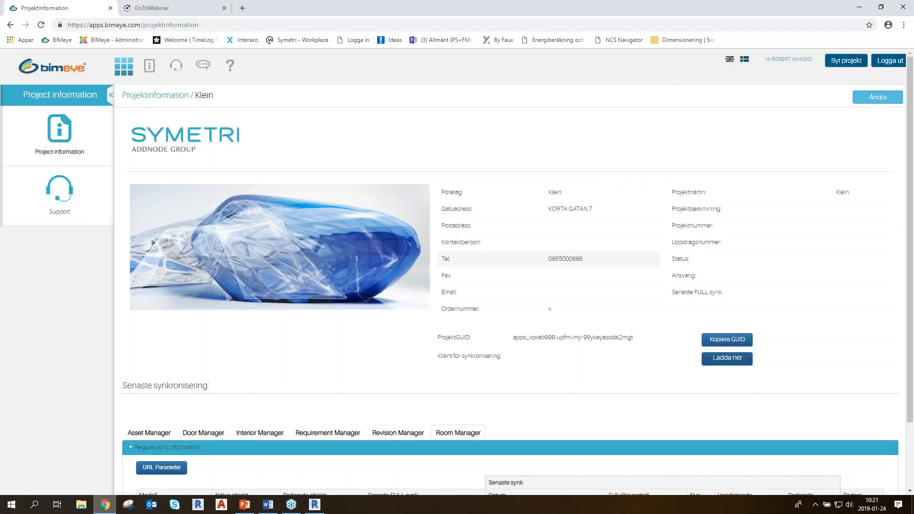
click(728, 360)
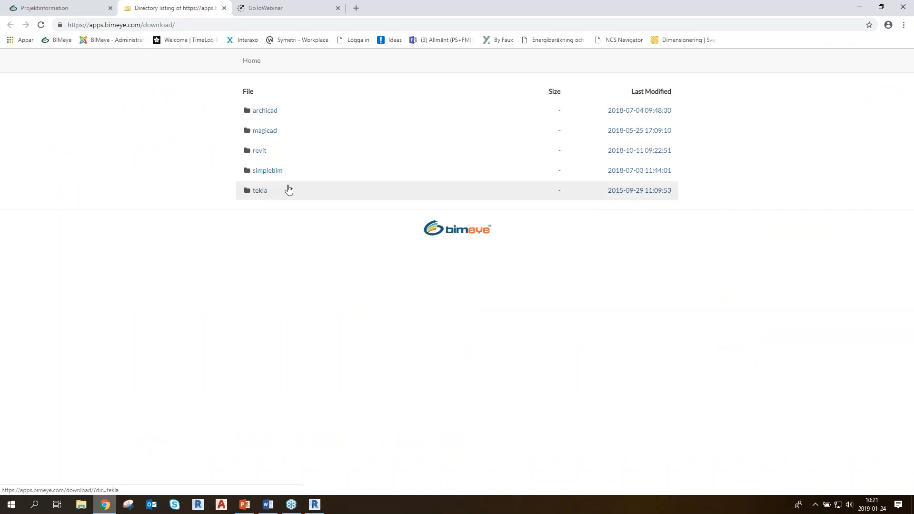
click(259, 151)
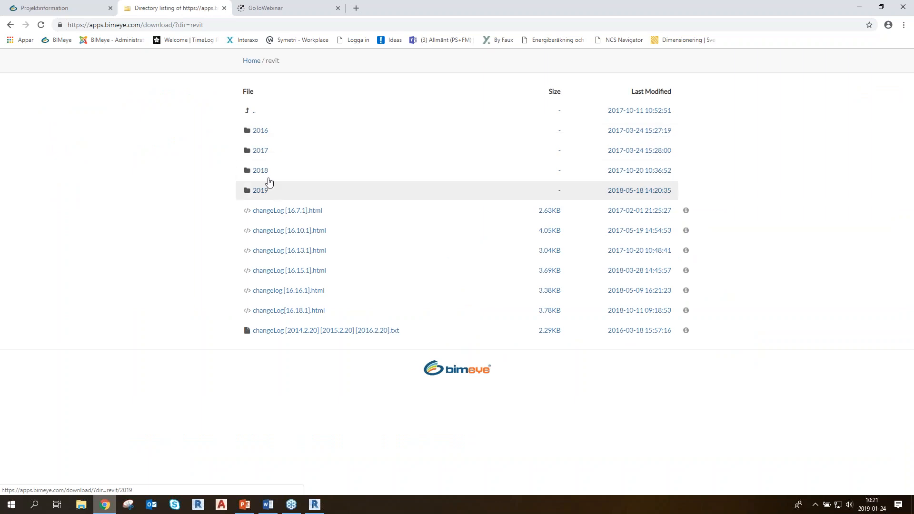
click(264, 152)
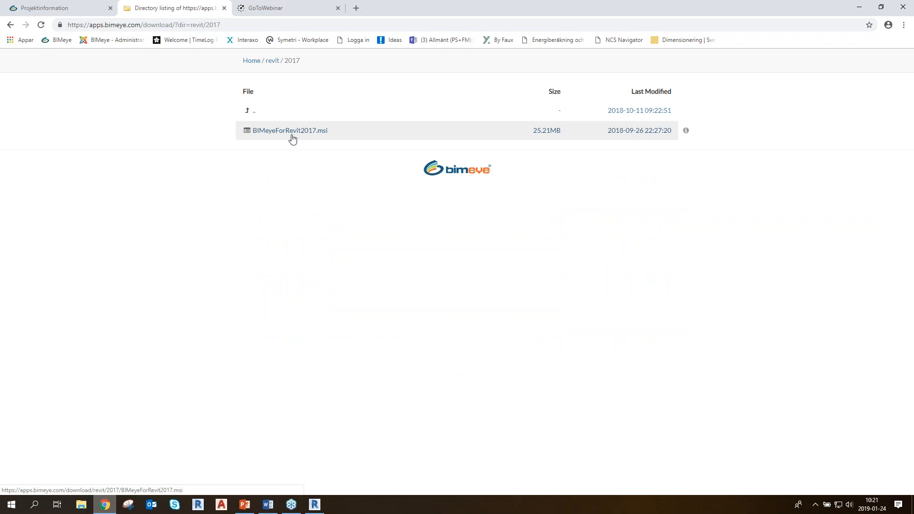
click(224, 8)
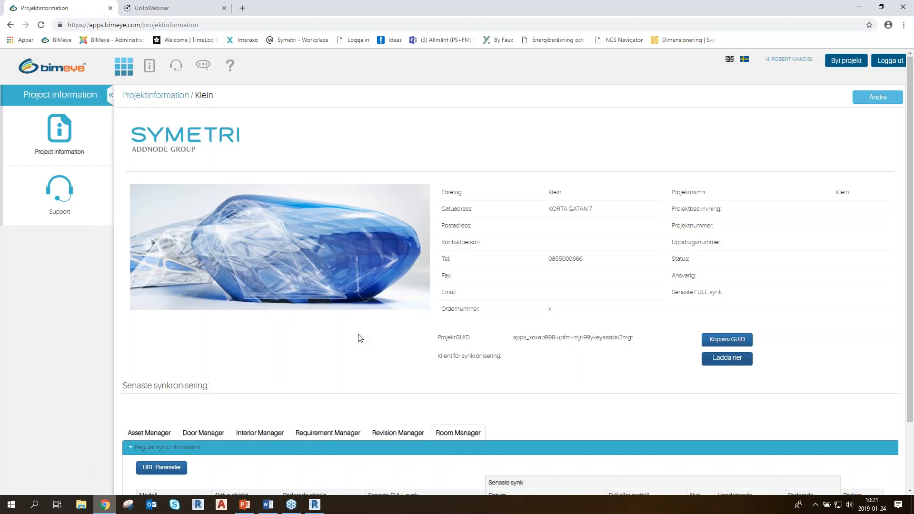
scroll(426, 325, down, 1)
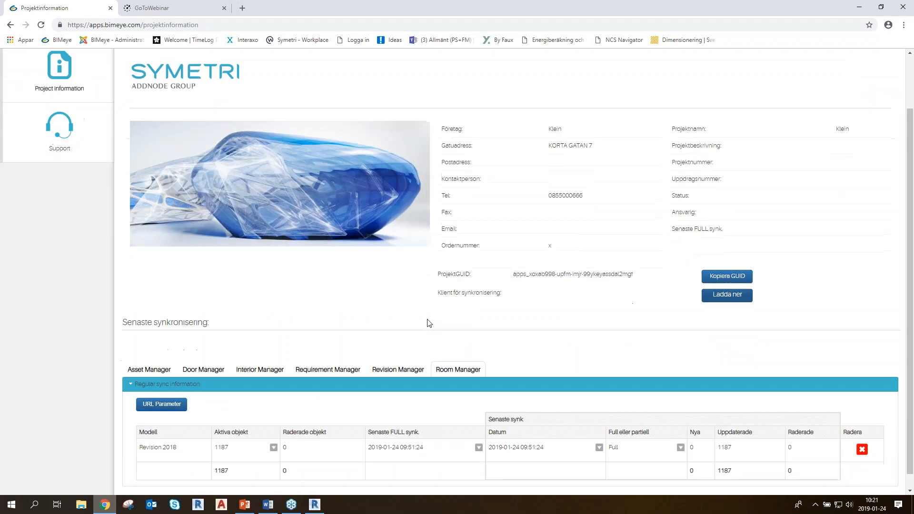
scroll(417, 312, up, 1)
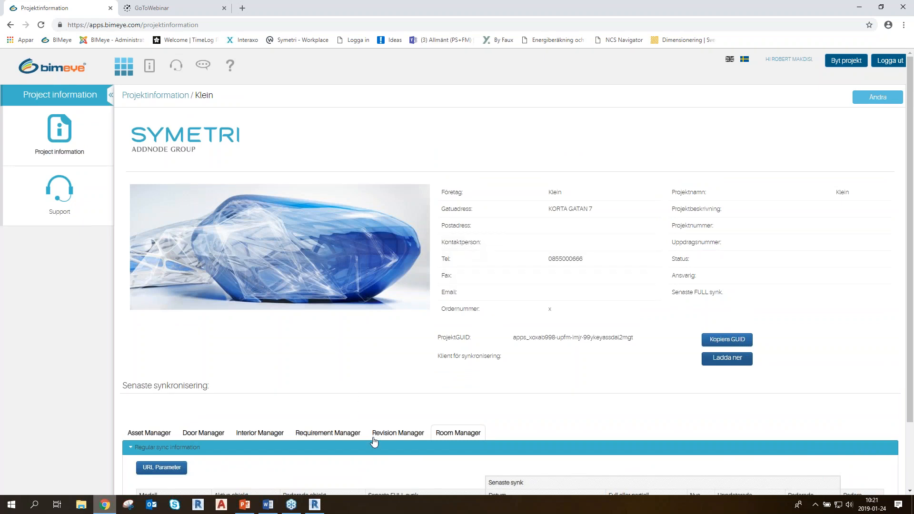
Switch back to Revit and view the version information of the BIMeye add-in
click(315, 505)
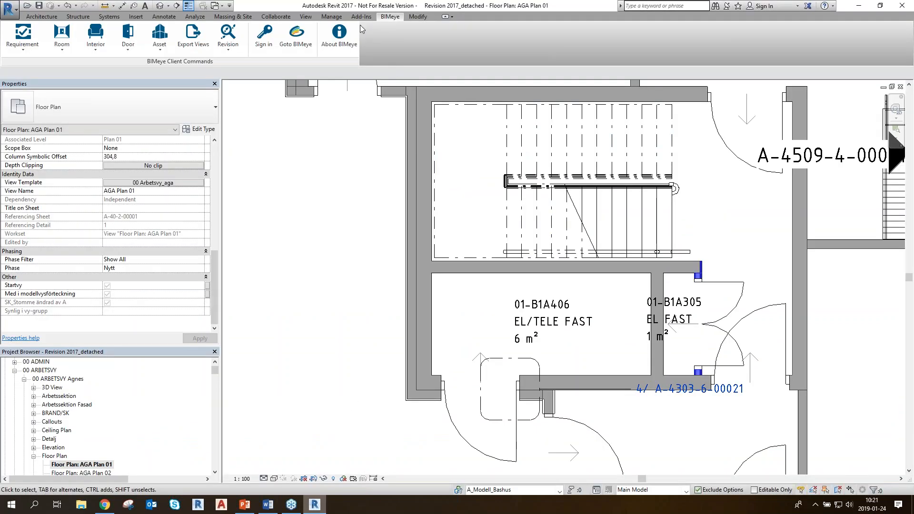
click(386, 21)
click(48, 18)
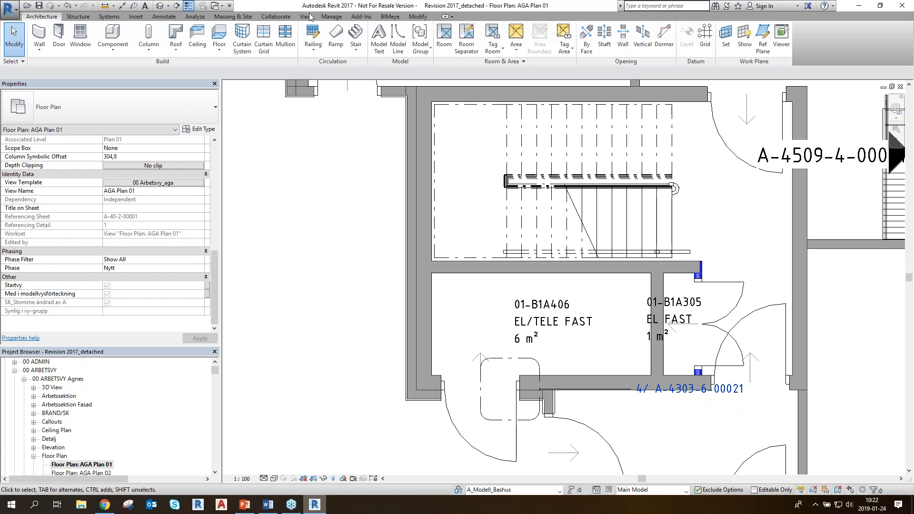
click(362, 17)
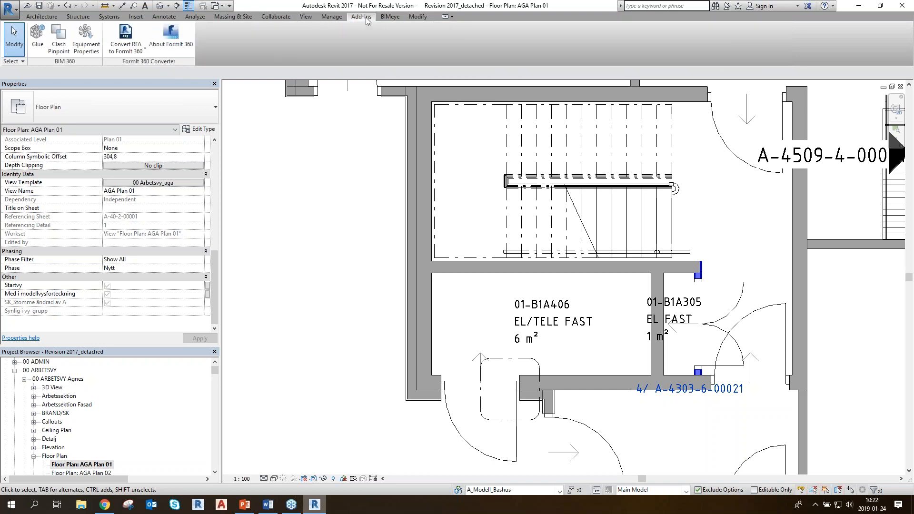
click(391, 19)
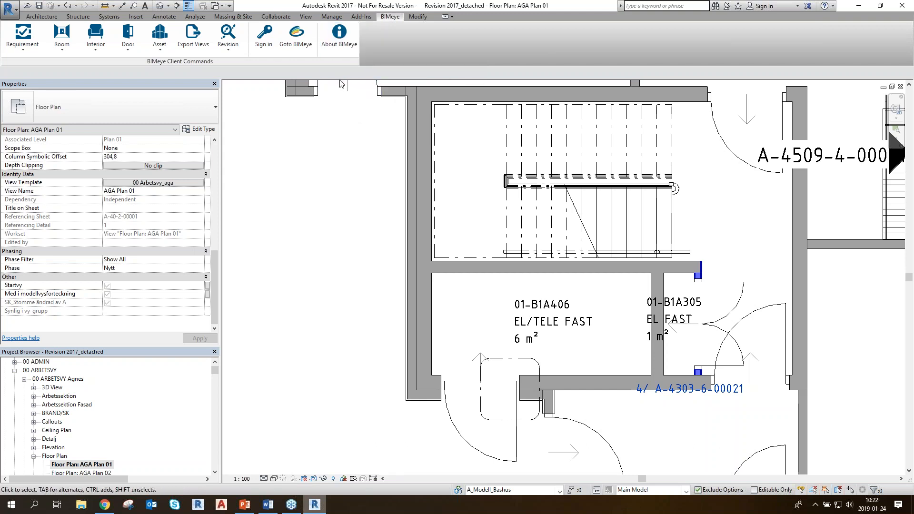
click(340, 38)
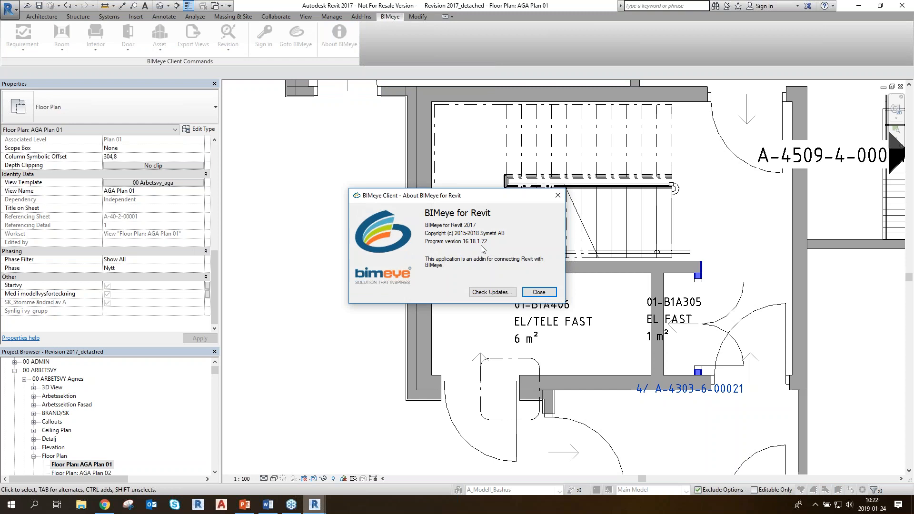
Check for updates to the BIMeye add-in for Revit 2017, and close its version information
click(491, 294)
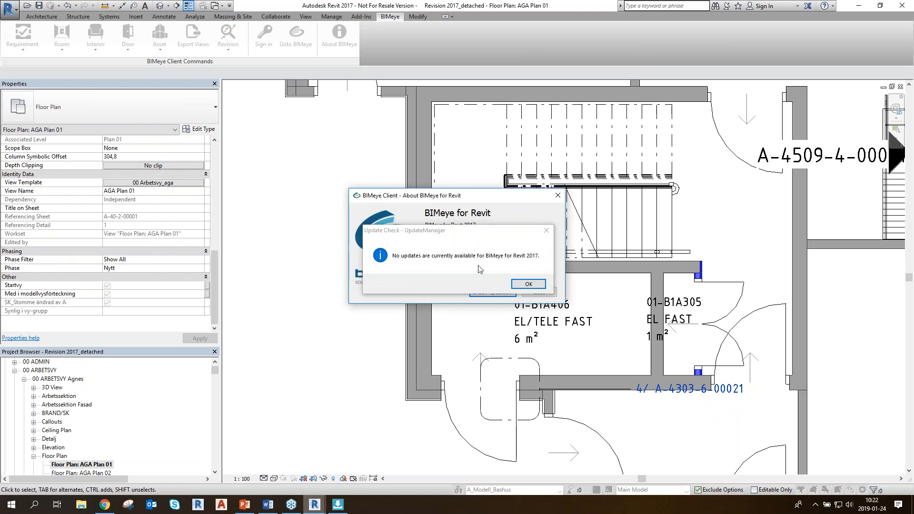
click(529, 284)
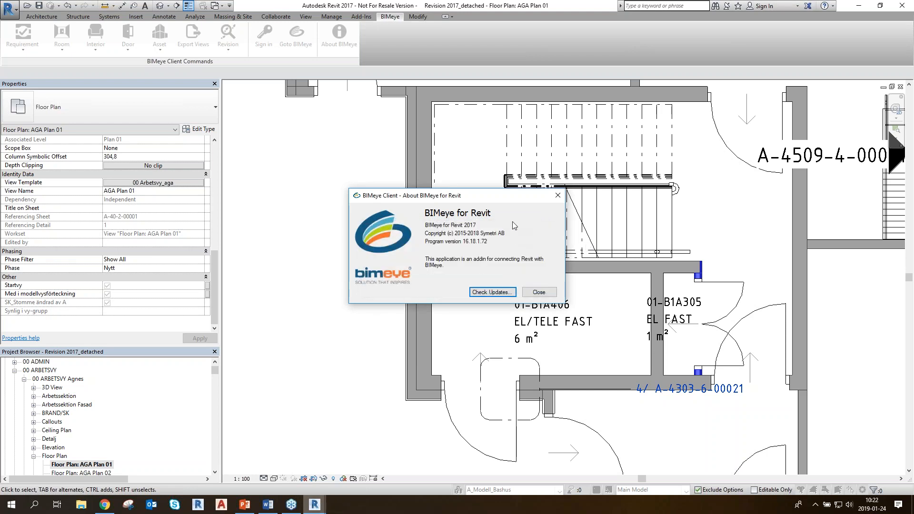
click(539, 292)
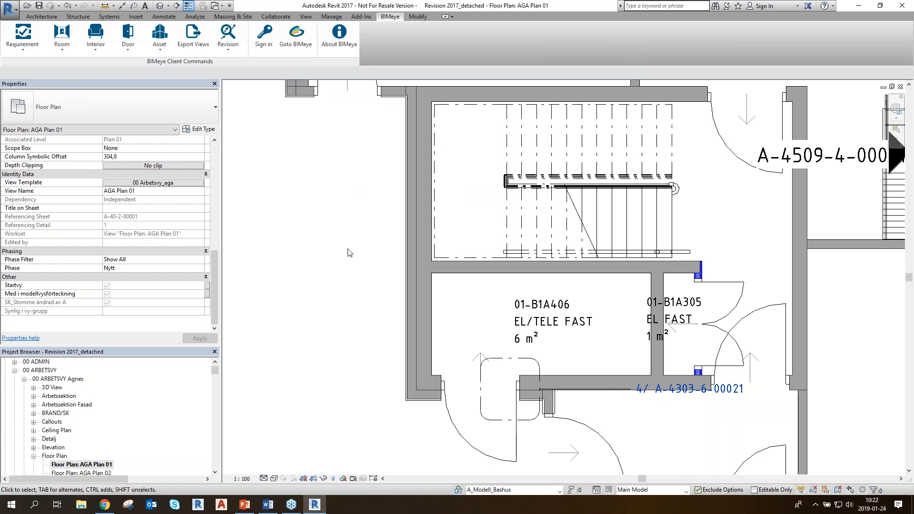
Open the BIMeye sign-in settings and unlock the database fields for project GUID and model name
click(265, 38)
click(267, 44)
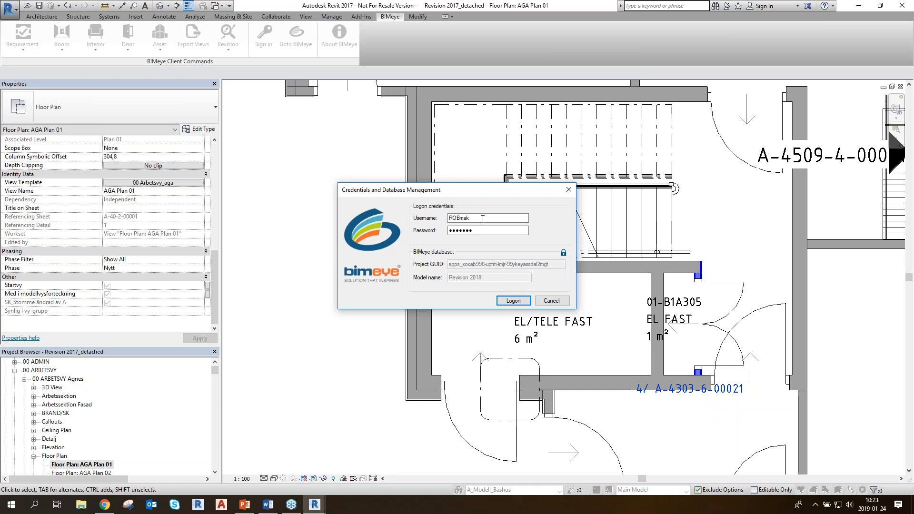
click(563, 253)
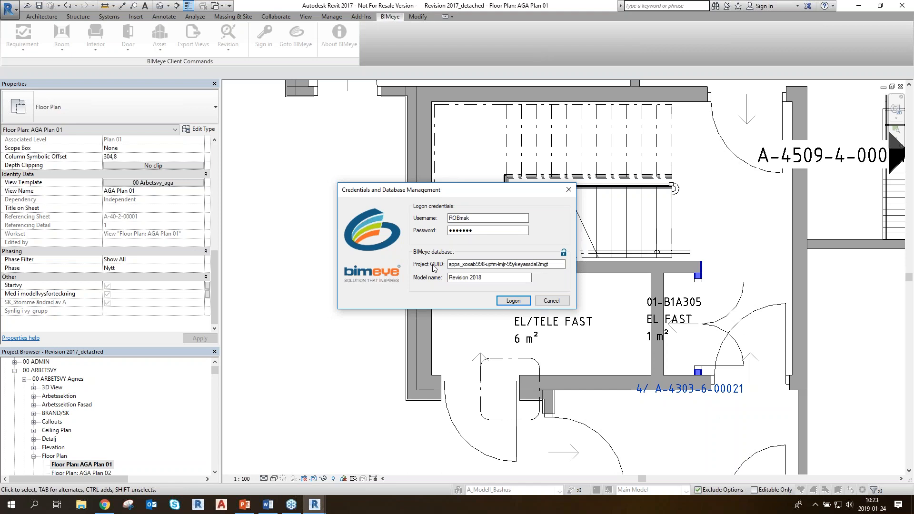
Switch to the browser and copy the Klein project's GUID from its project information page
key(alt+Tab)
click(104, 504)
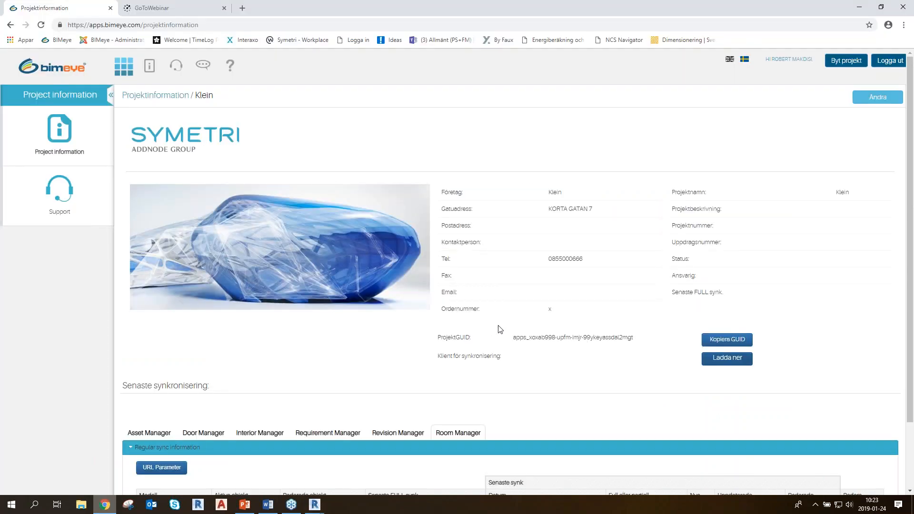
scroll(690, 304, down, 1)
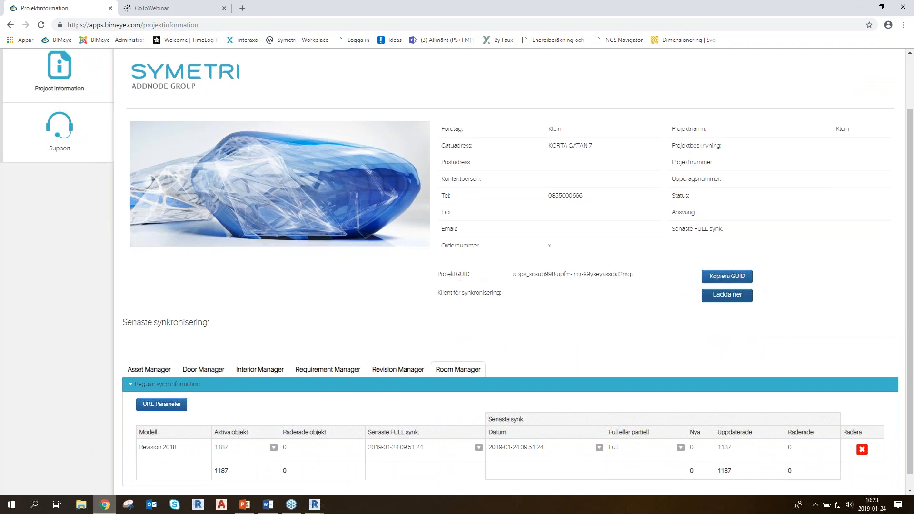
click(728, 279)
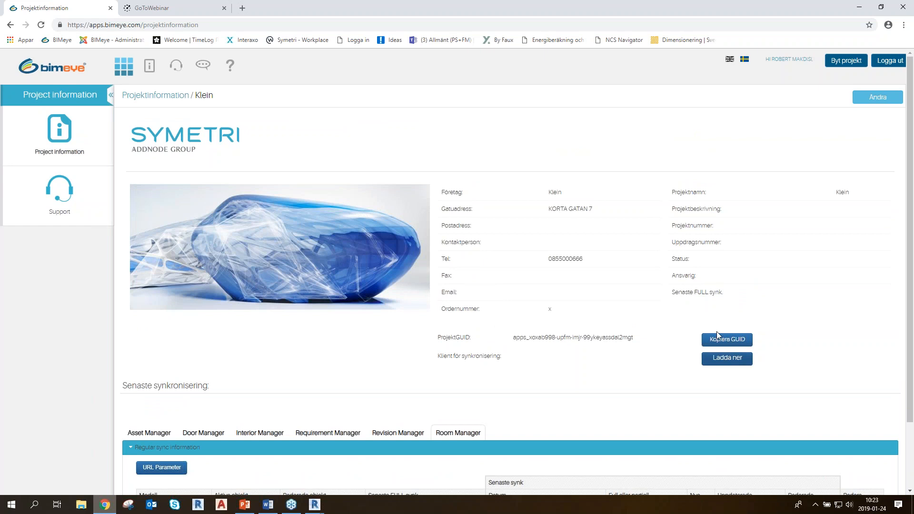
drag(638, 339, 521, 339)
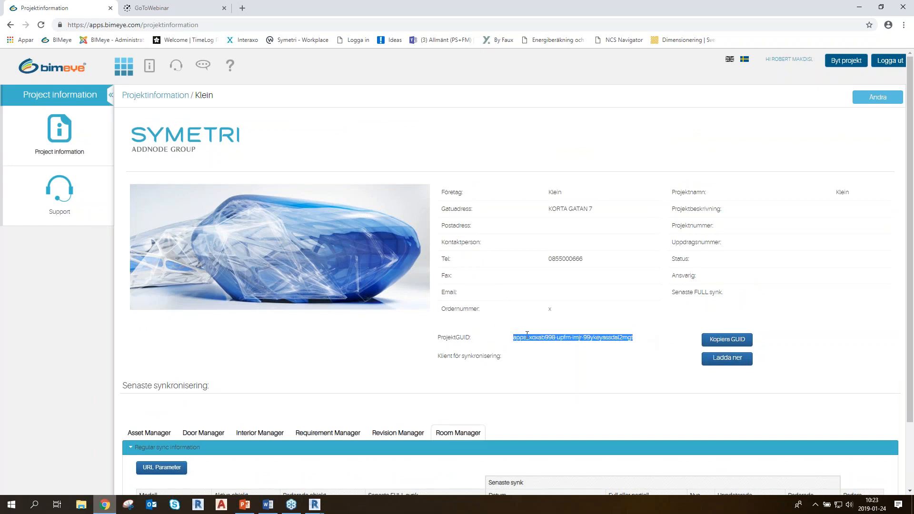
click(732, 346)
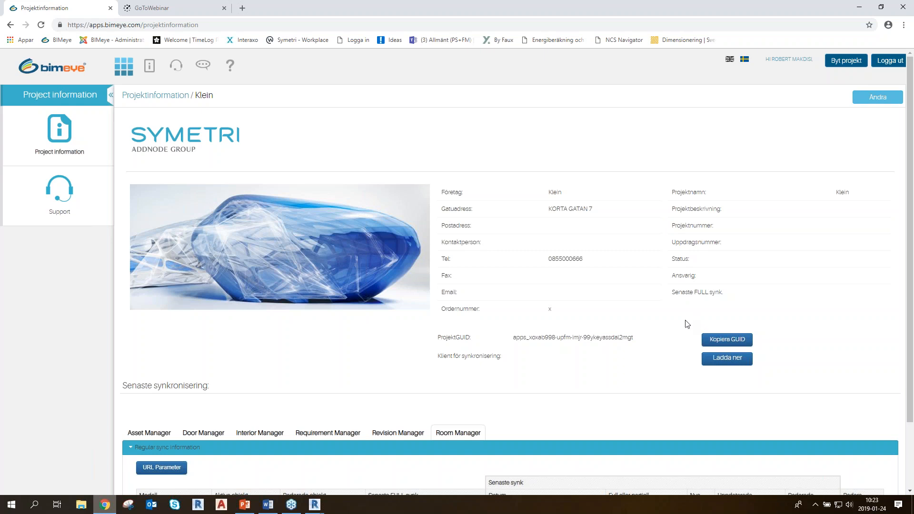
click(720, 343)
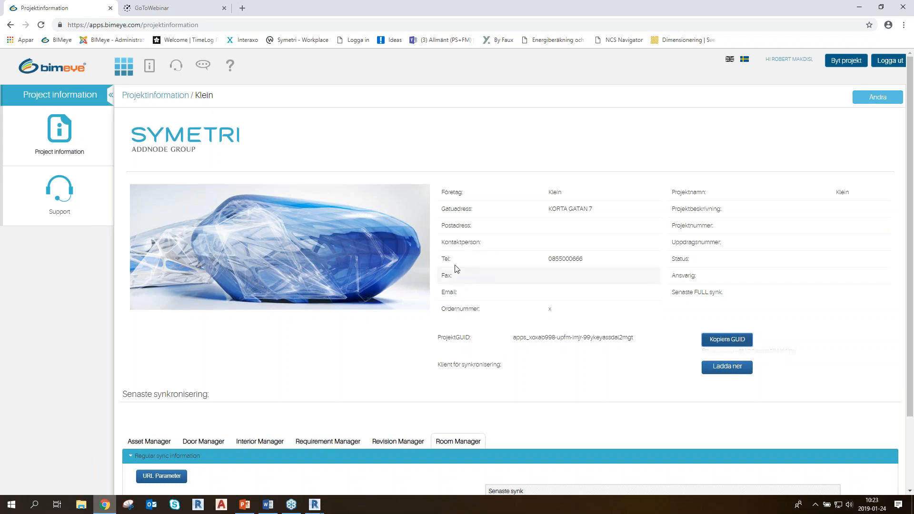
Return to Revit and log on to BIMeye with the Klein project GUID and the model name Revision 2018
key(alt+Tab)
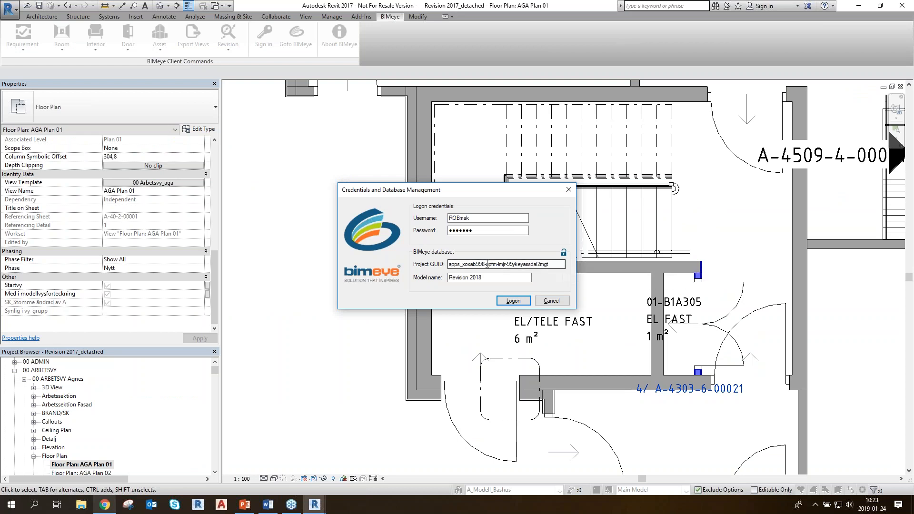
click(561, 264)
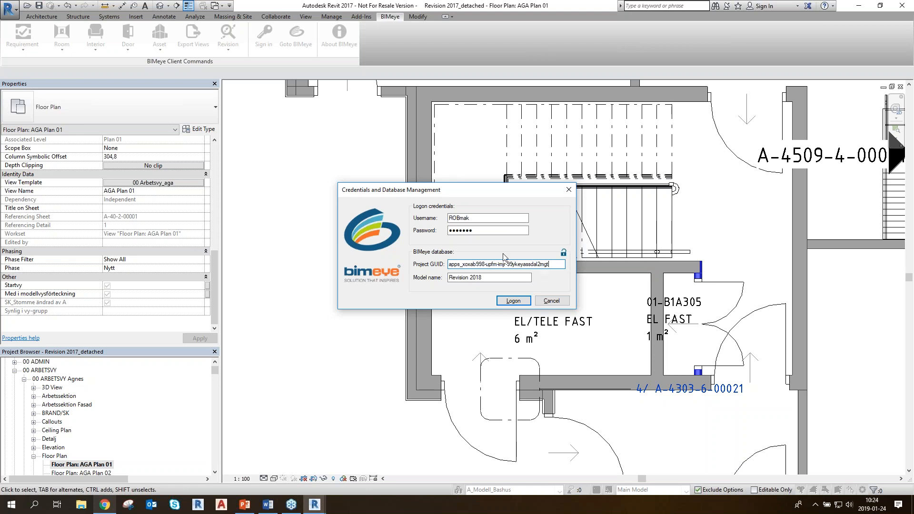
click(450, 277)
click(520, 305)
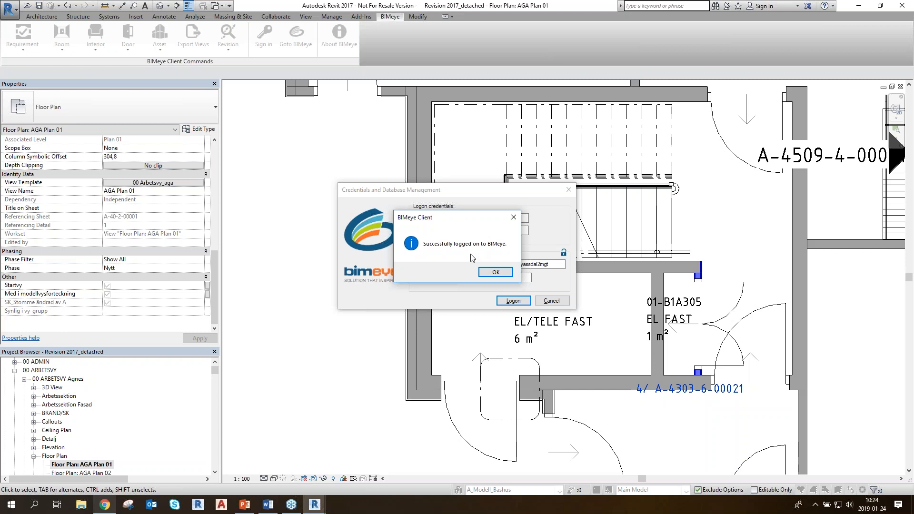
click(508, 273)
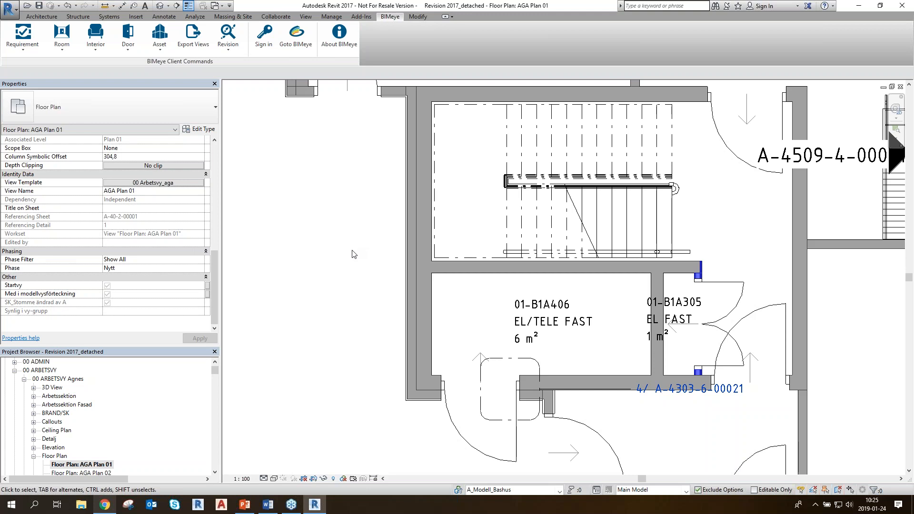
Switch to the browser and review the latest synchronization information for the Door, Interior, Requirement and Room managers
click(105, 506)
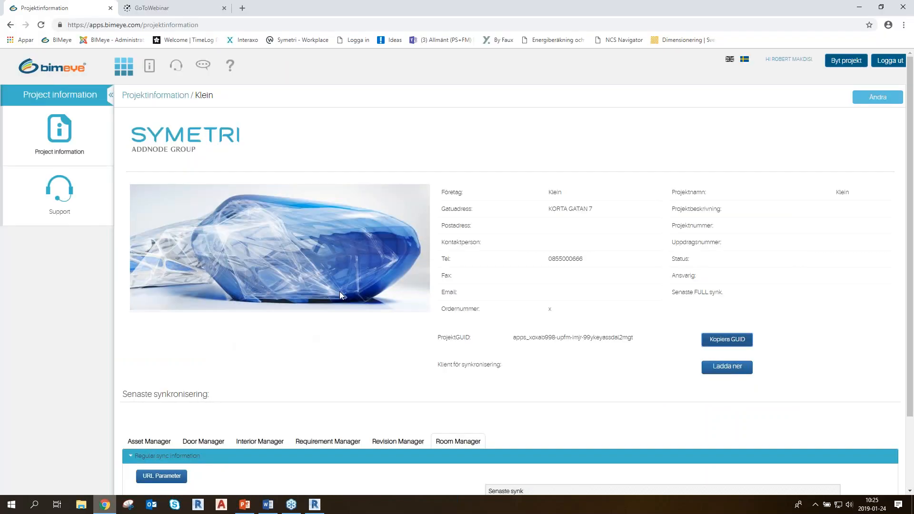
scroll(338, 291, down, 2)
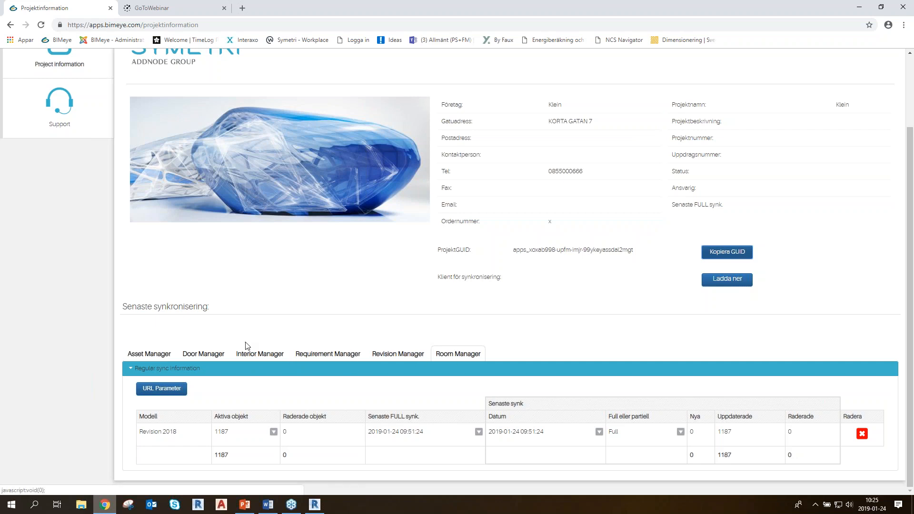
click(204, 354)
click(254, 352)
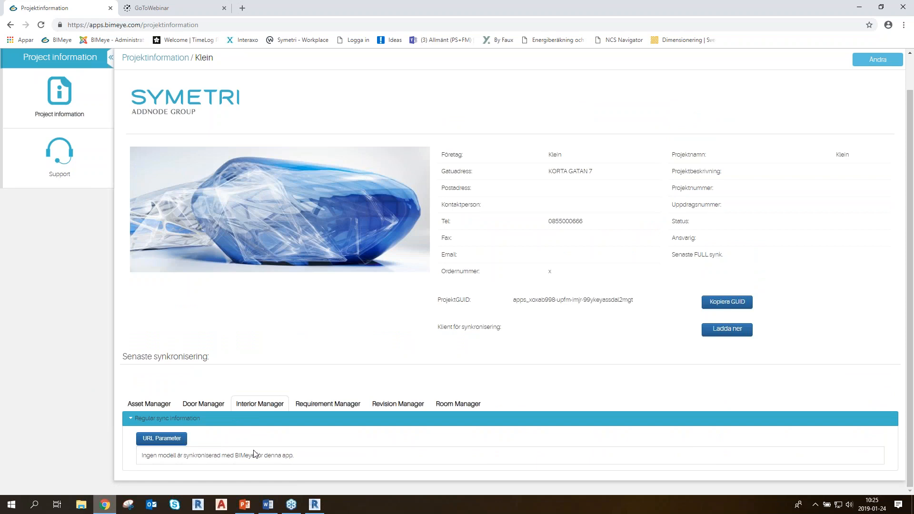
click(352, 405)
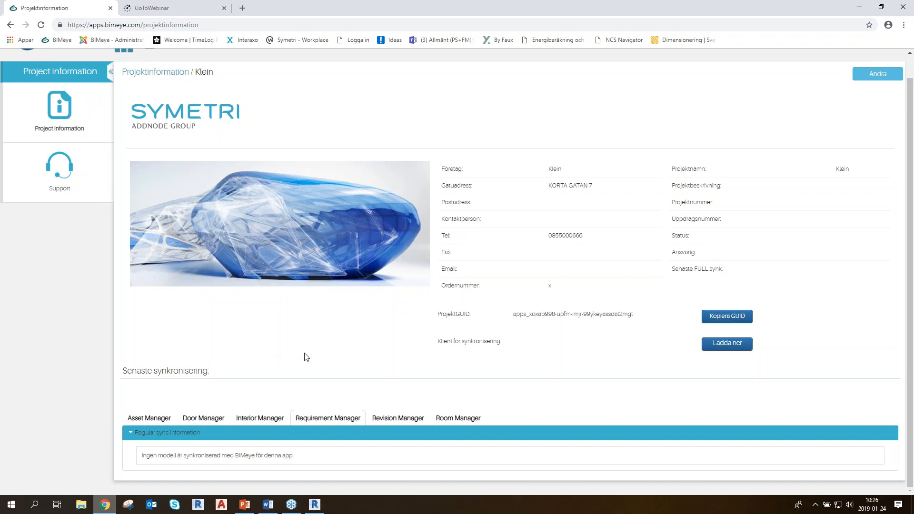
click(448, 419)
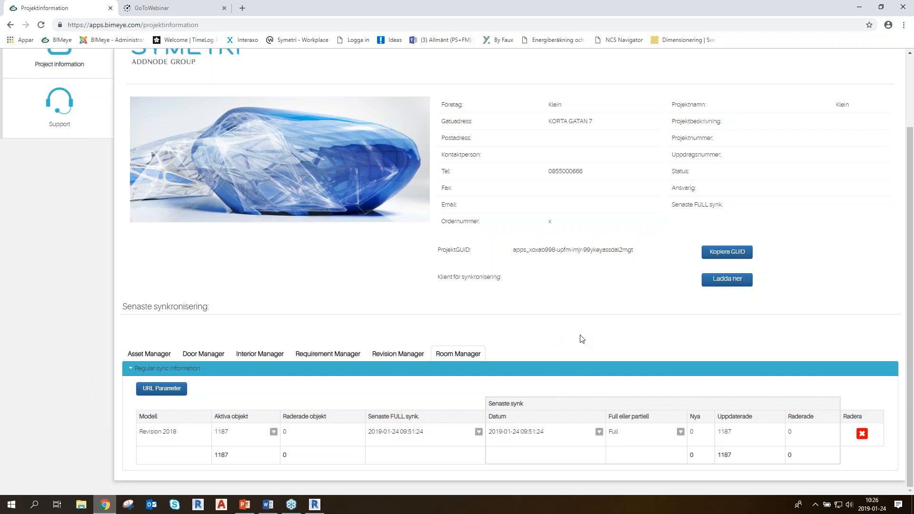
Compare the BIMeye web applications with the add-in in Revit and view the available Room commands
click(314, 505)
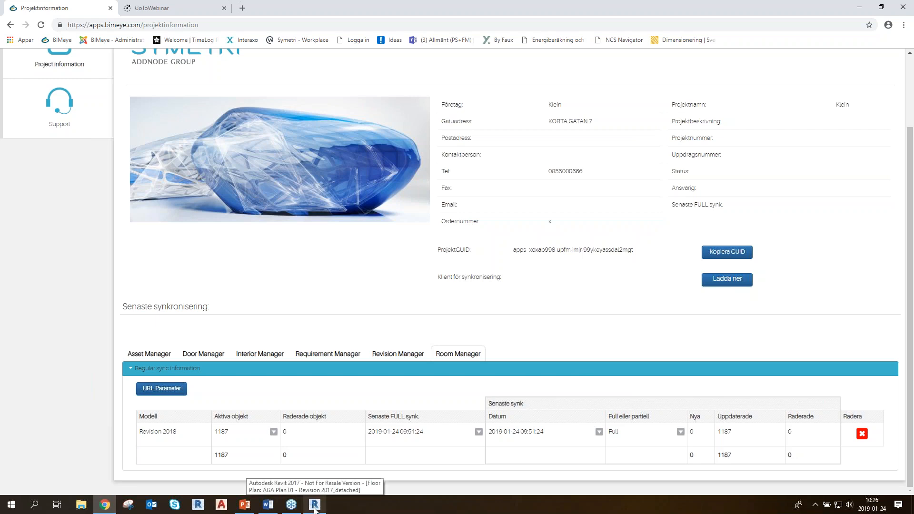
click(314, 505)
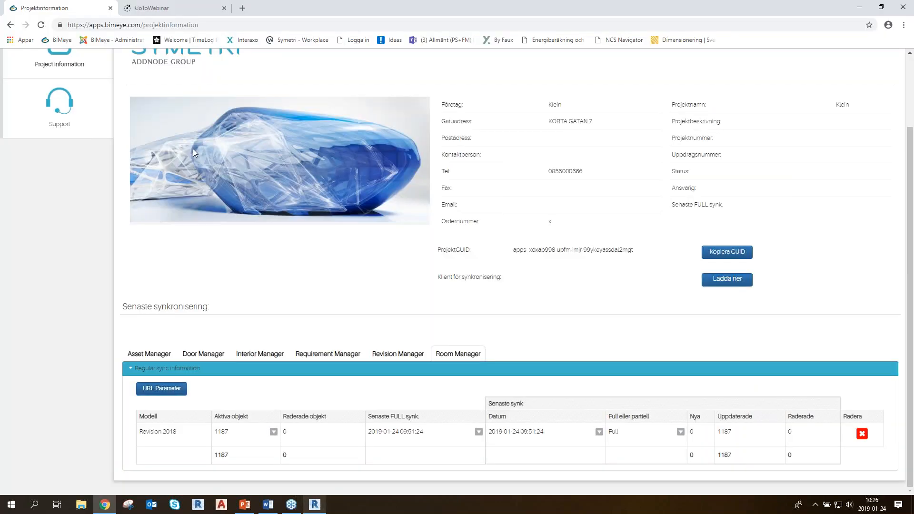
scroll(193, 149, up, 2)
click(124, 72)
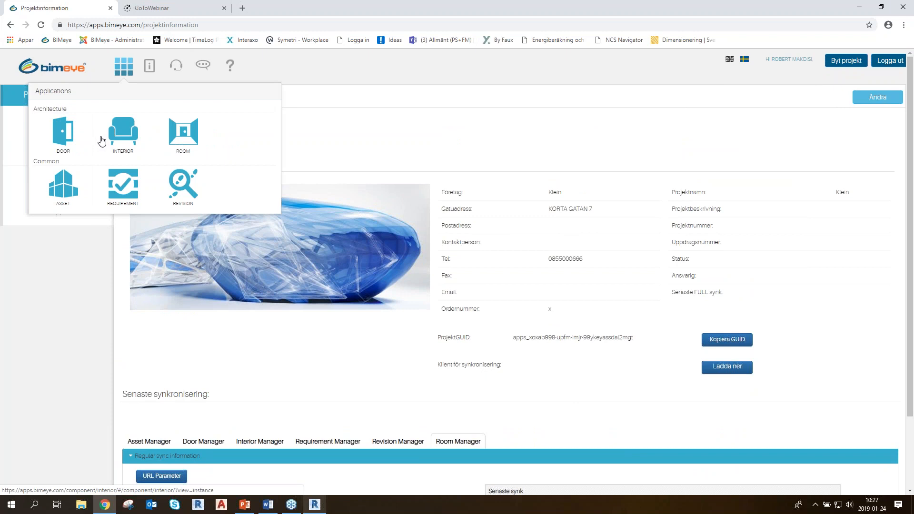
key(alt+Tab)
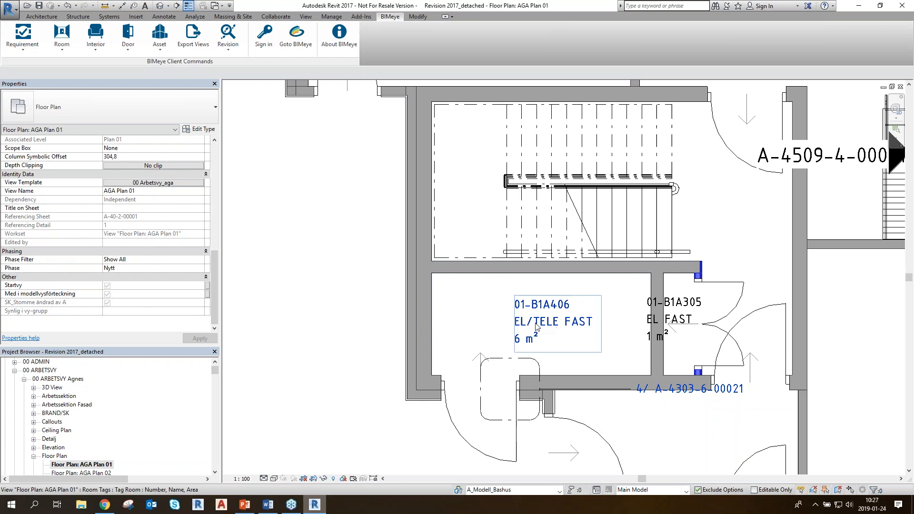
click(63, 52)
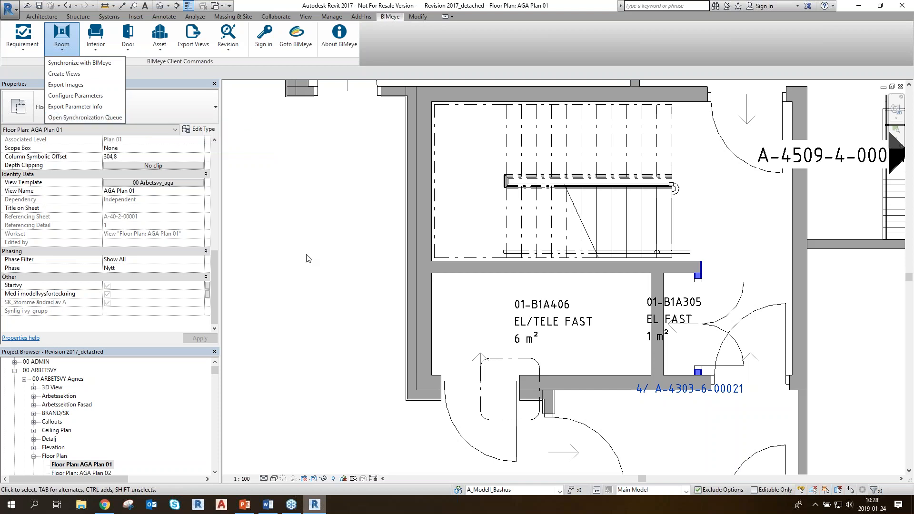
click(349, 275)
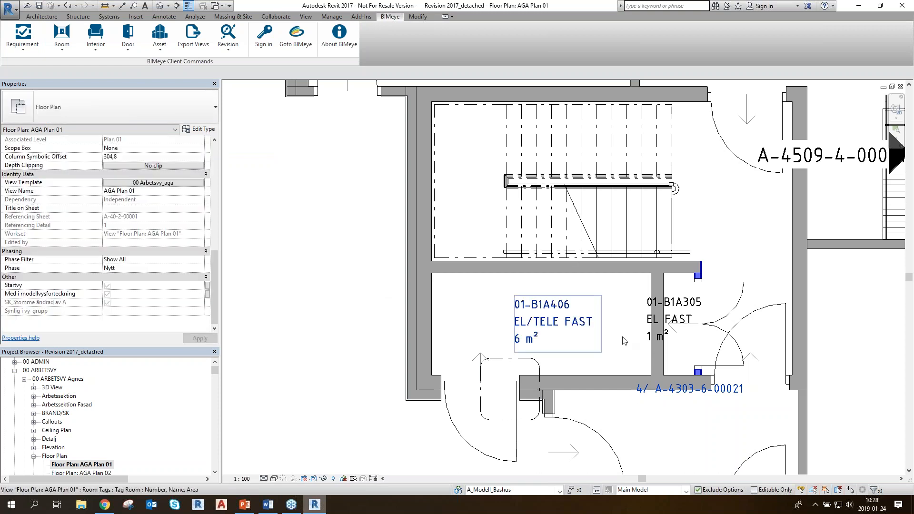
Synchronize the rooms with BIMeye automatically using presets, with both download from and upload to BIMeye enabled
click(62, 45)
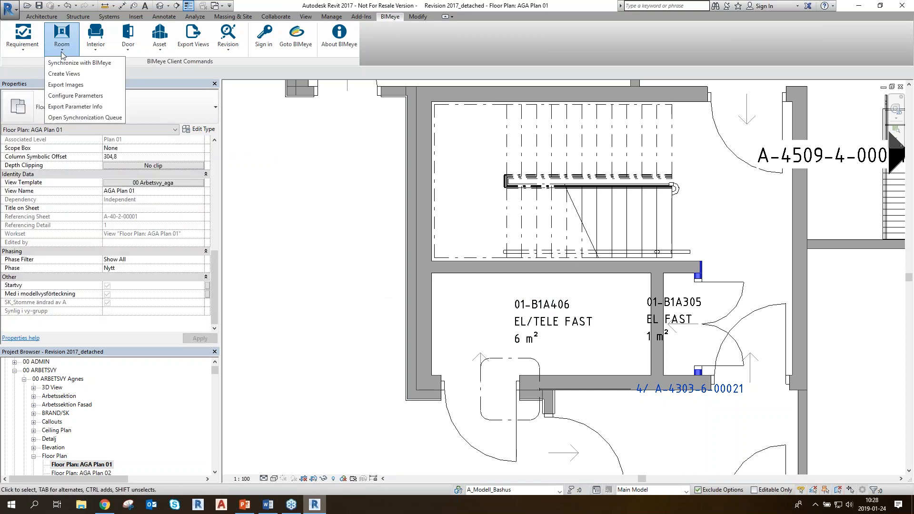
click(85, 63)
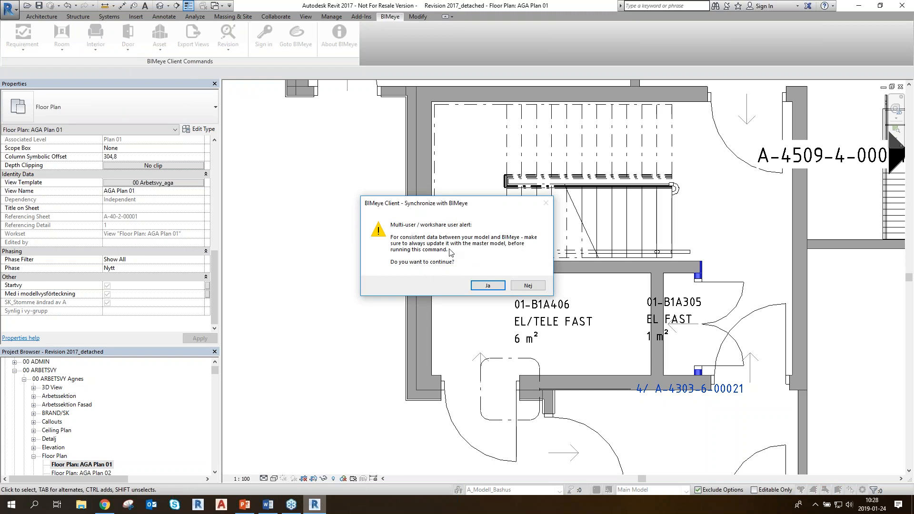
click(495, 288)
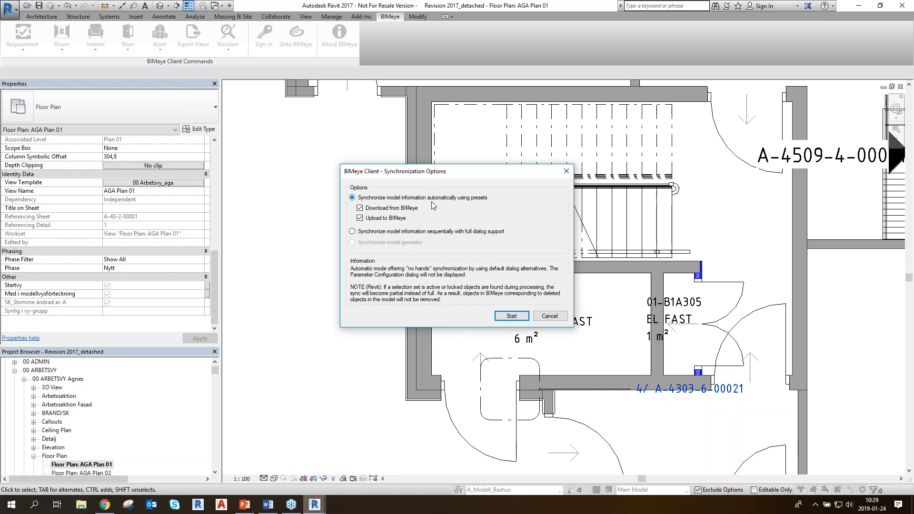
click(360, 218)
click(360, 218)
click(512, 316)
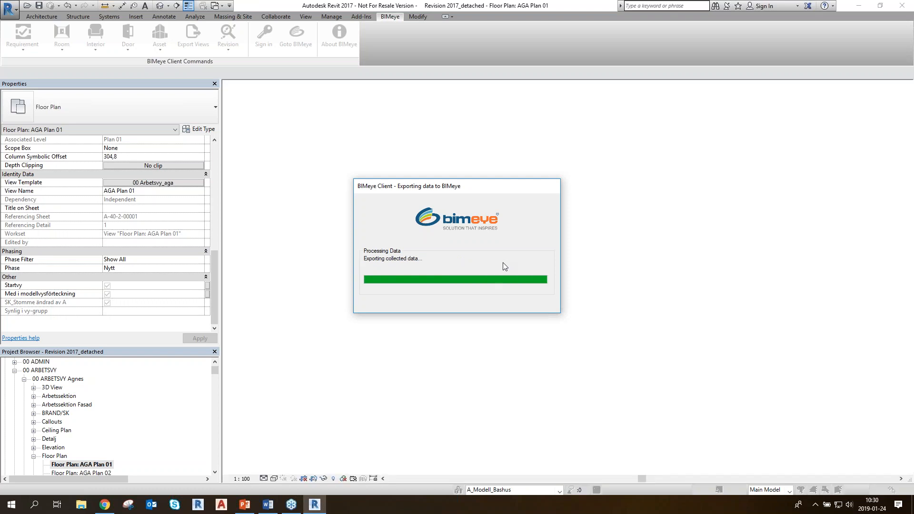
Switch back to the BIMeye client in Revit, dismiss the automatic save message and view the synchronization report
key(alt+Tab)
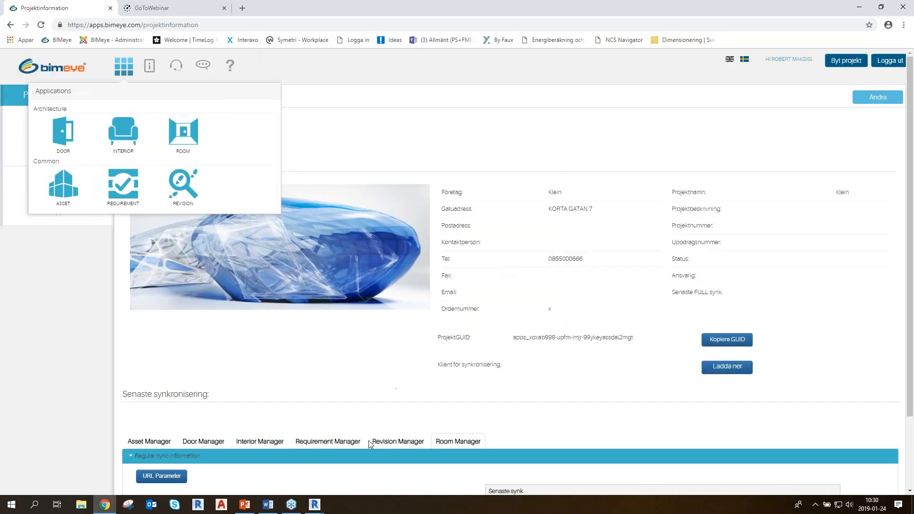
click(314, 504)
click(347, 439)
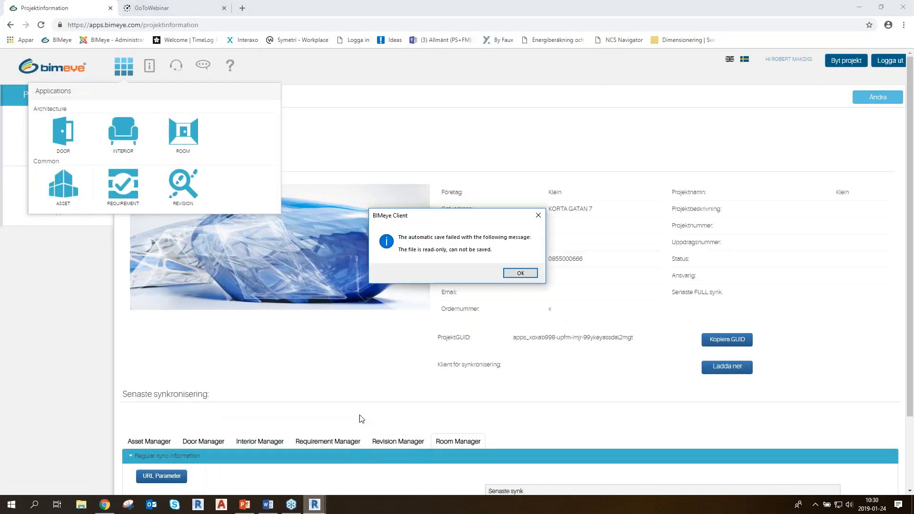
click(521, 273)
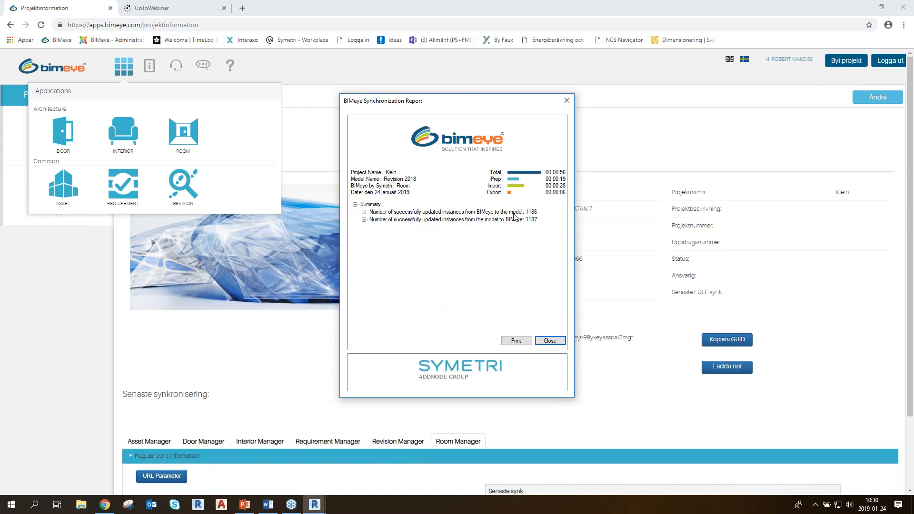
Expand the synchronization report's list of instances updated from BIMeye to the model, look through it and close the report
click(364, 220)
click(363, 212)
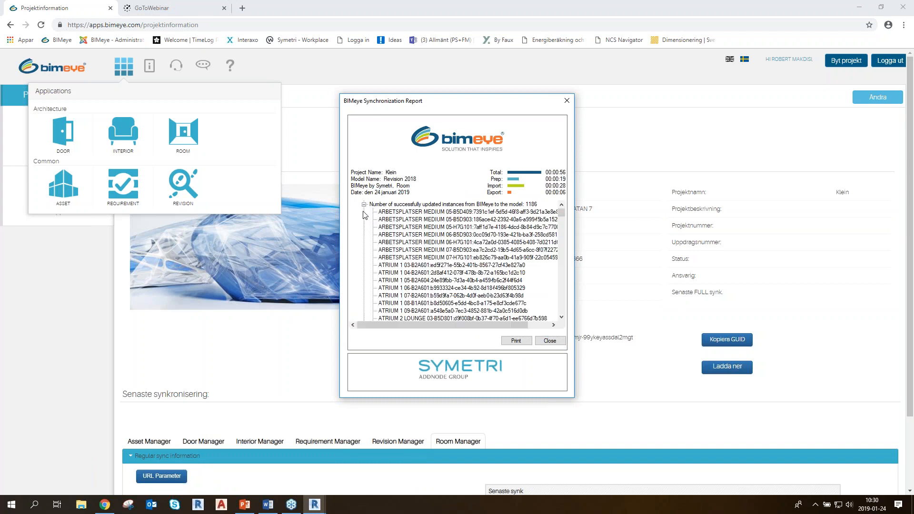
drag(561, 213, 563, 282)
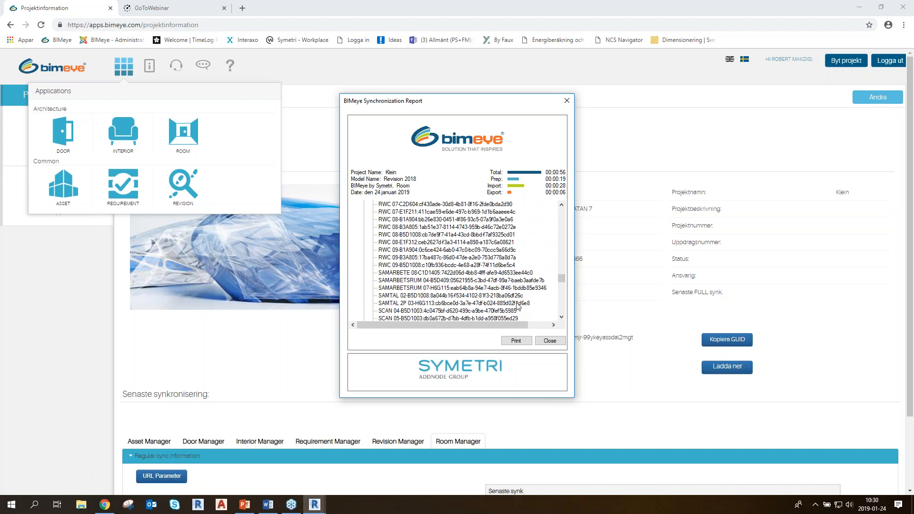
click(559, 341)
click(294, 363)
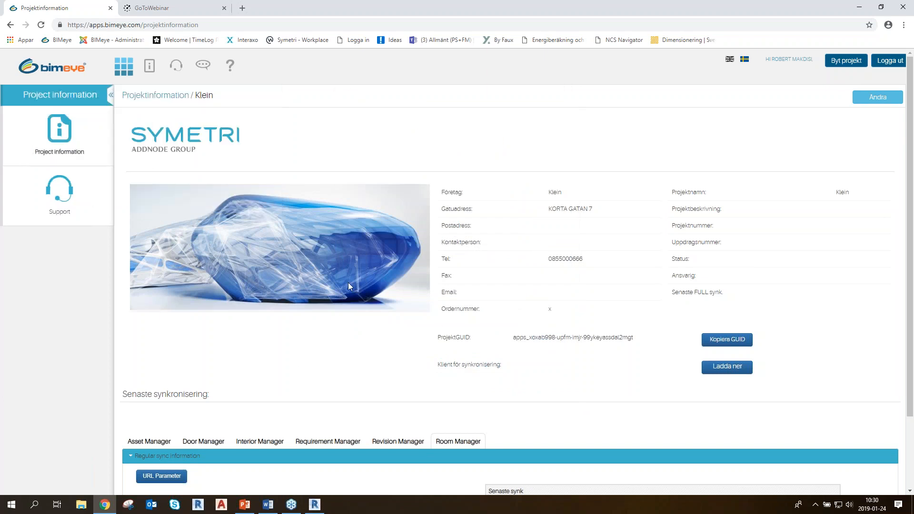
Check the model in Revit, return to the browser, reload the Klein project information and review the Room Manager's latest synchronization
click(315, 504)
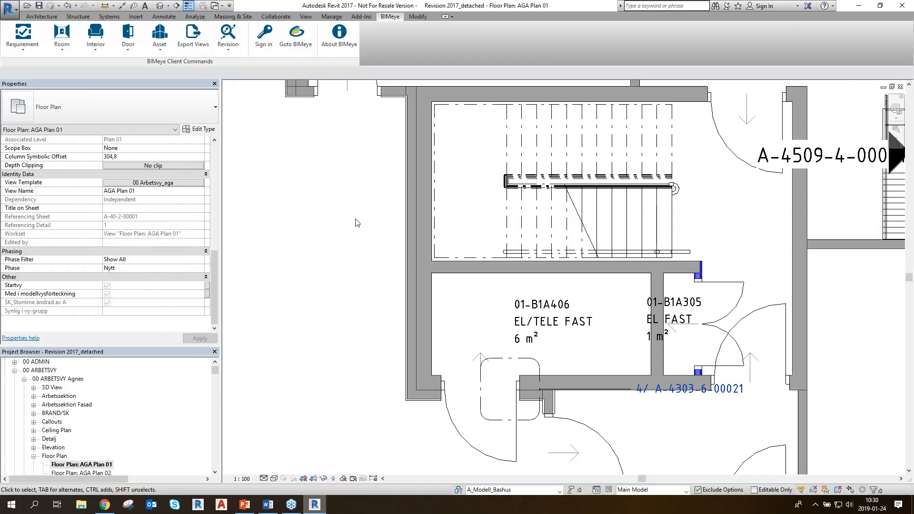
click(105, 505)
scroll(380, 262, down, 3)
scroll(325, 208, up, 2)
scroll(324, 208, up, 1)
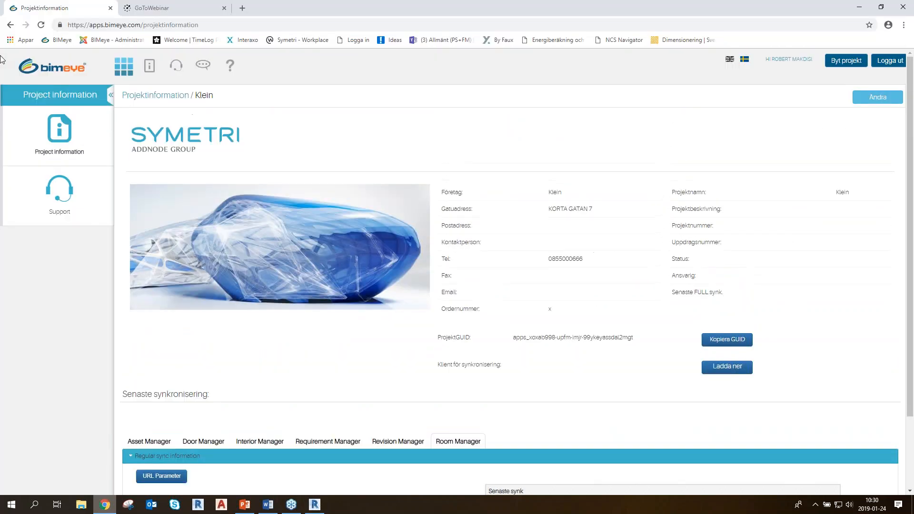
click(41, 25)
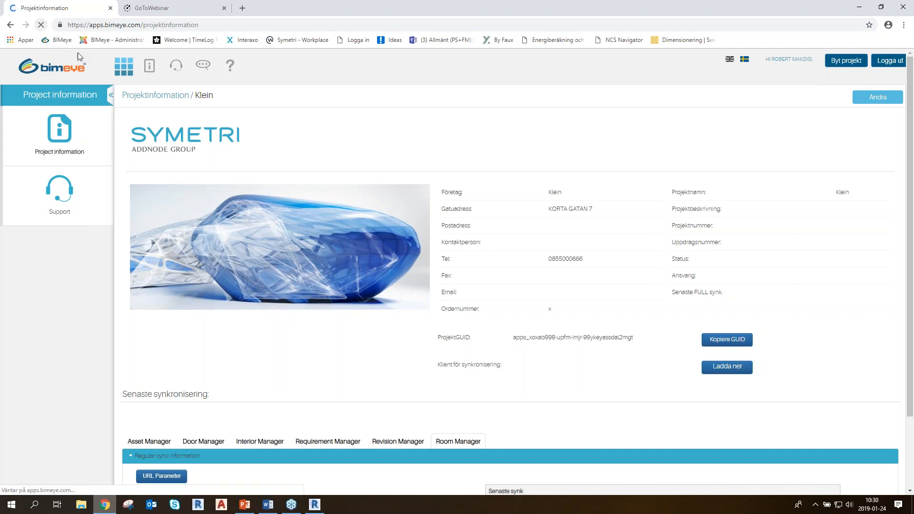
scroll(361, 252, down, 2)
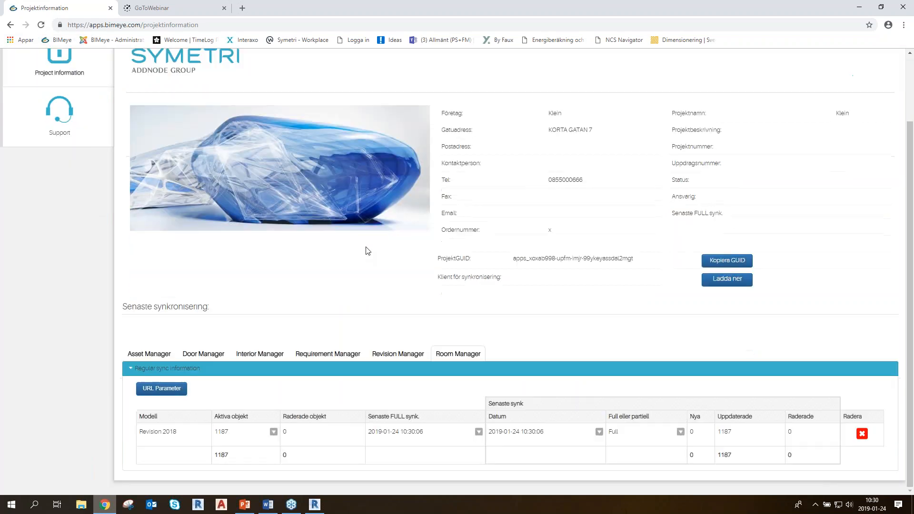
click(458, 357)
mouse_move(873, 509)
scroll(204, 381, up, 2)
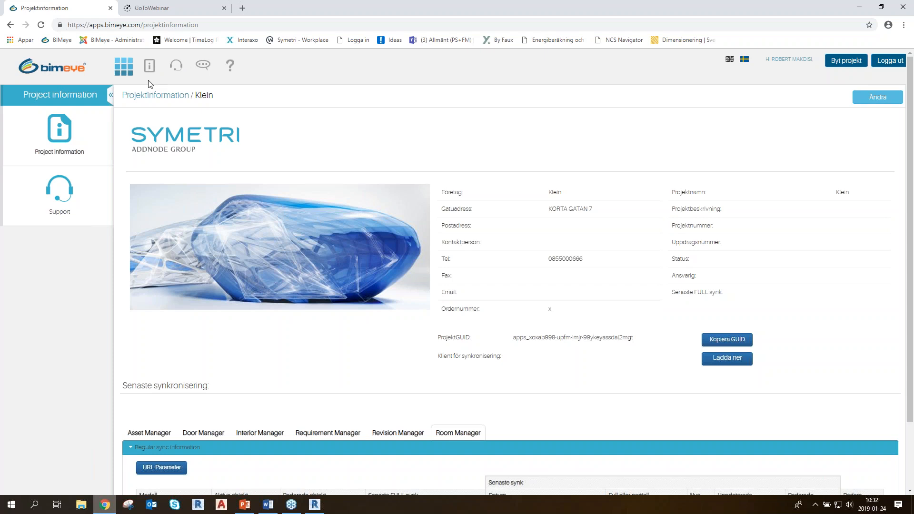
Switch the BIMeye site to English and open the Room application
click(124, 68)
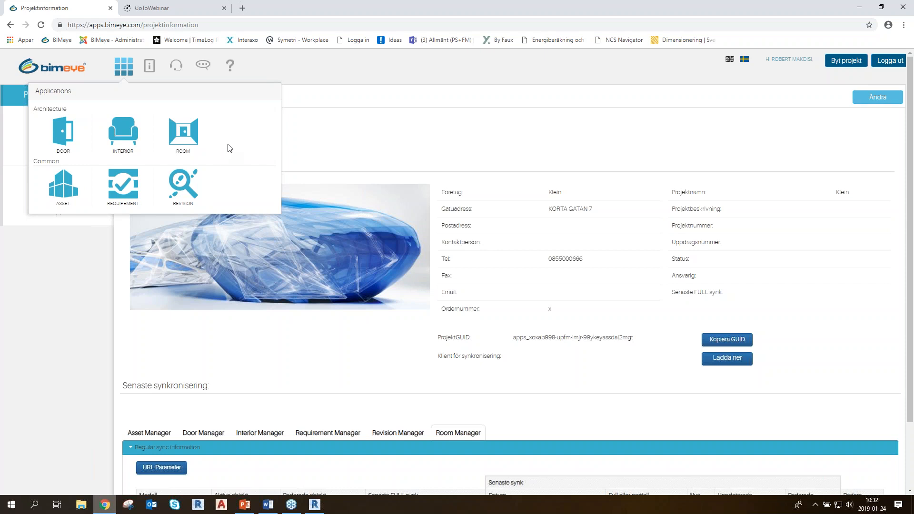
click(182, 138)
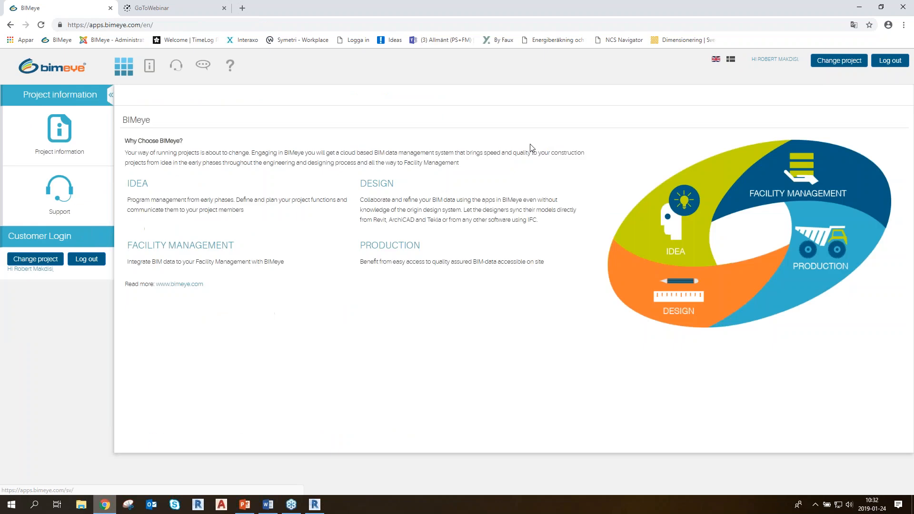
click(130, 77)
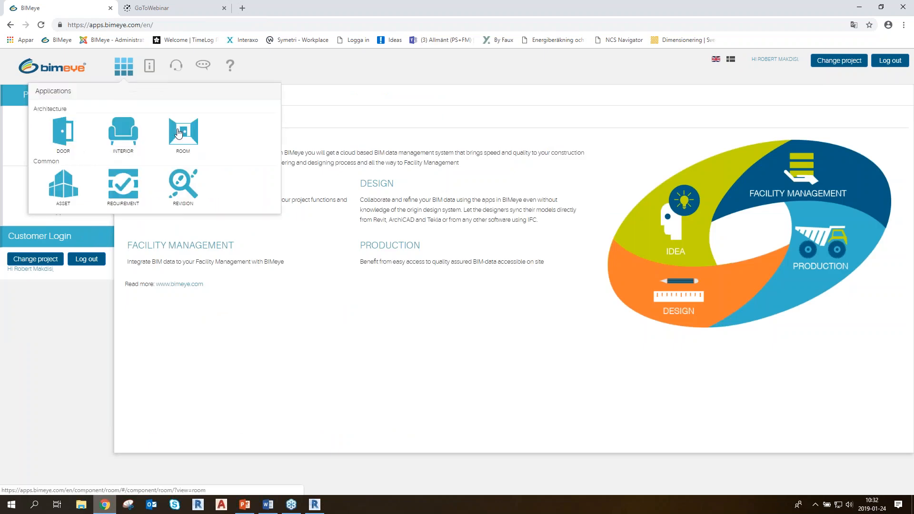
click(193, 147)
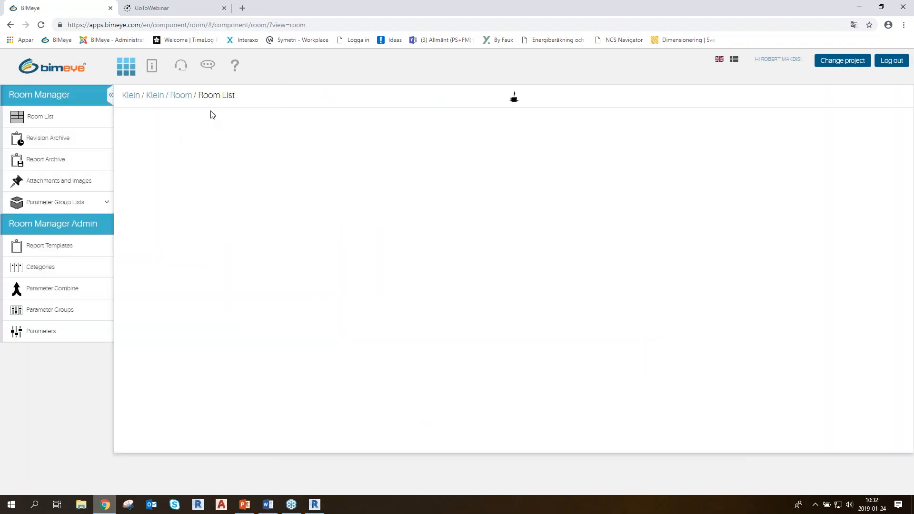
click(516, 104)
click(516, 104)
key(ctrl)
key(ctrl)
key(ctrl)
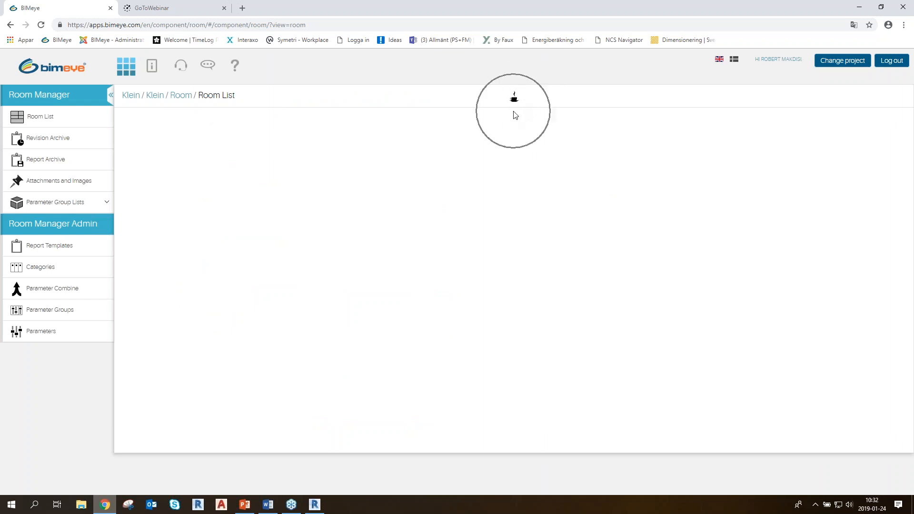
key(ctrl)
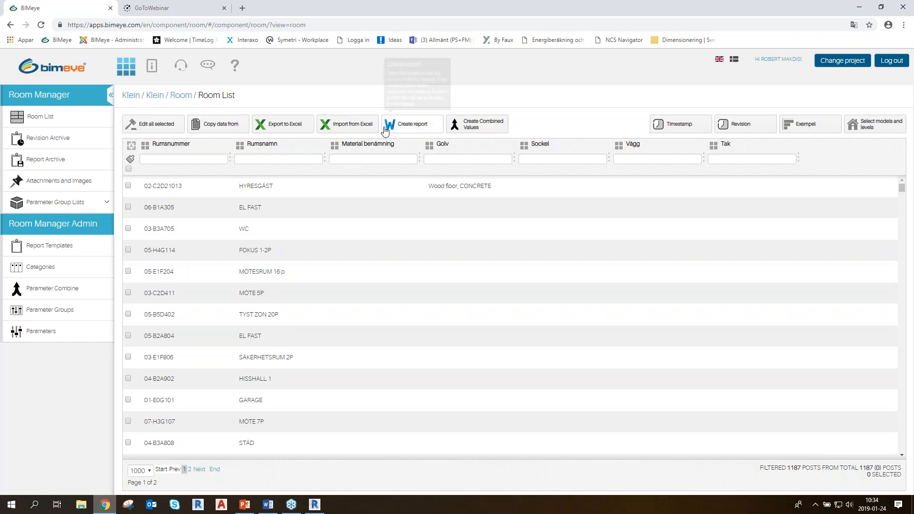
Save an empty level selection for the room list, then display model Revision 2018 with all levels from Plan 01 to Plan 10
click(878, 126)
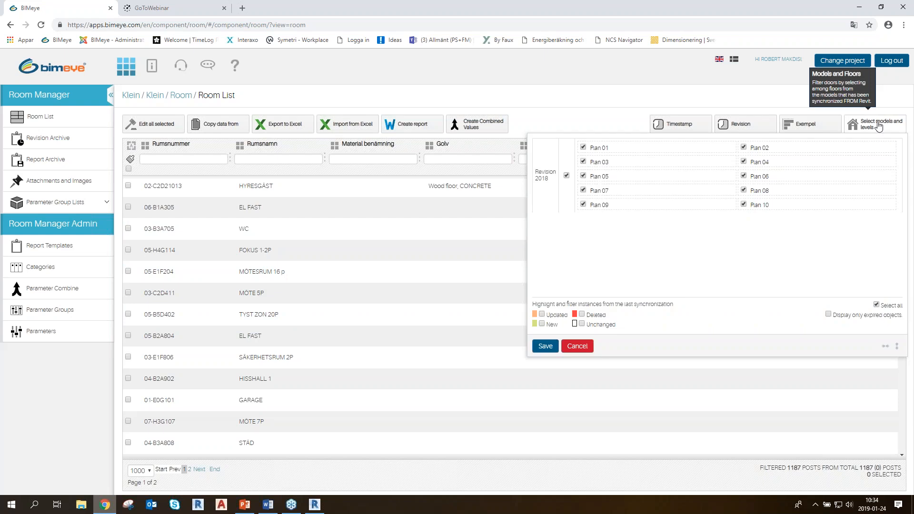
click(545, 345)
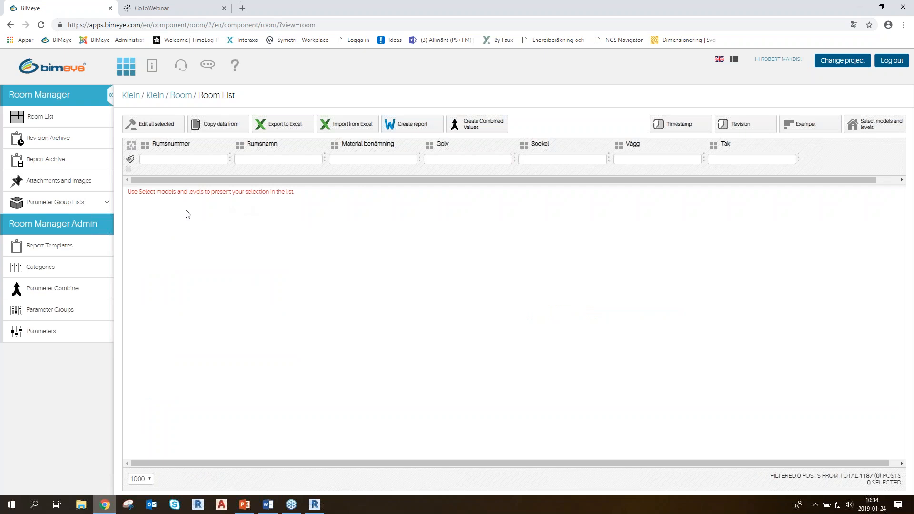
click(877, 131)
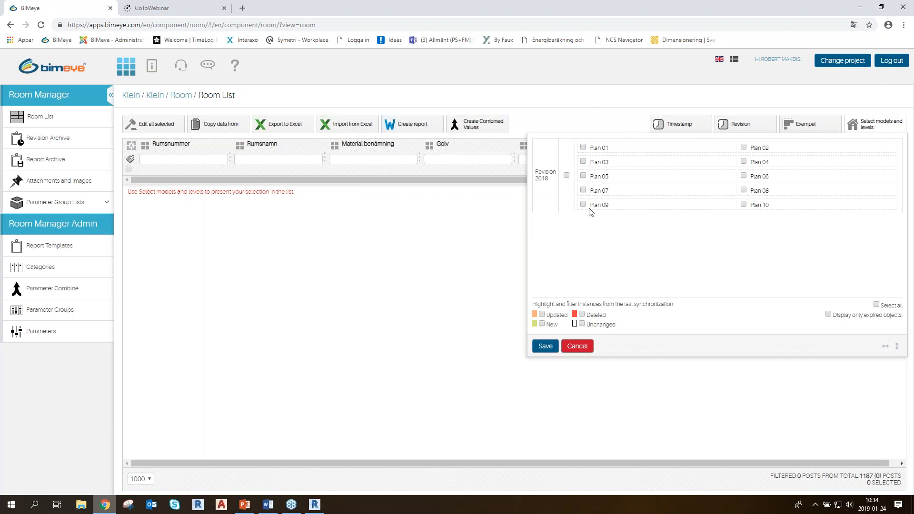
click(566, 176)
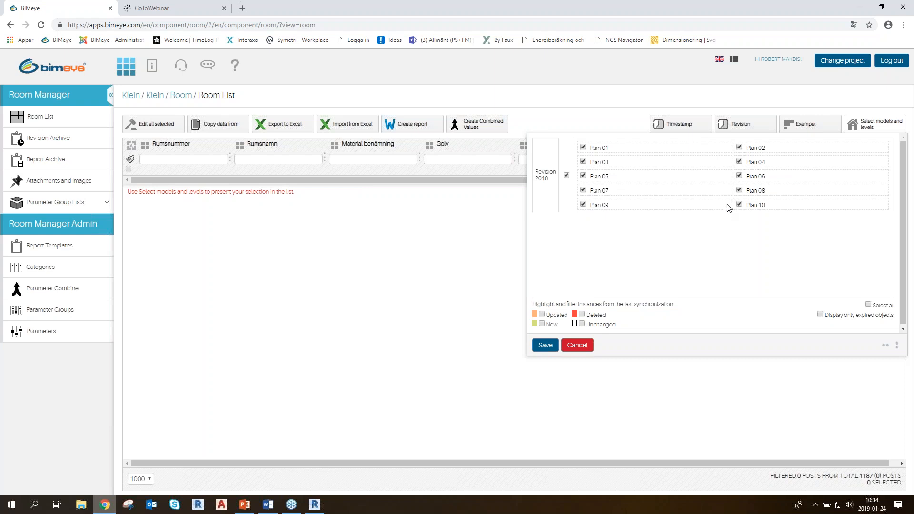
click(583, 161)
click(583, 176)
click(583, 190)
click(583, 204)
click(545, 345)
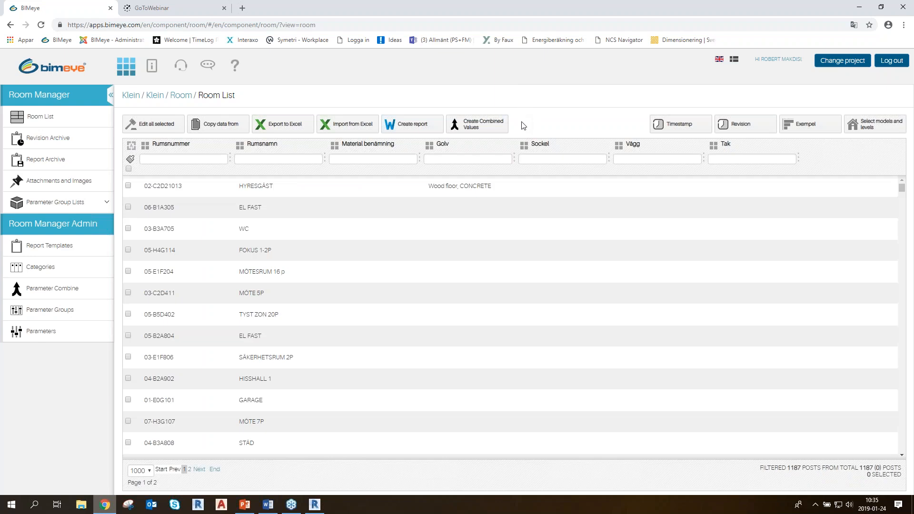
Add a new column display list for the room list, naming it with the user's first name
click(824, 127)
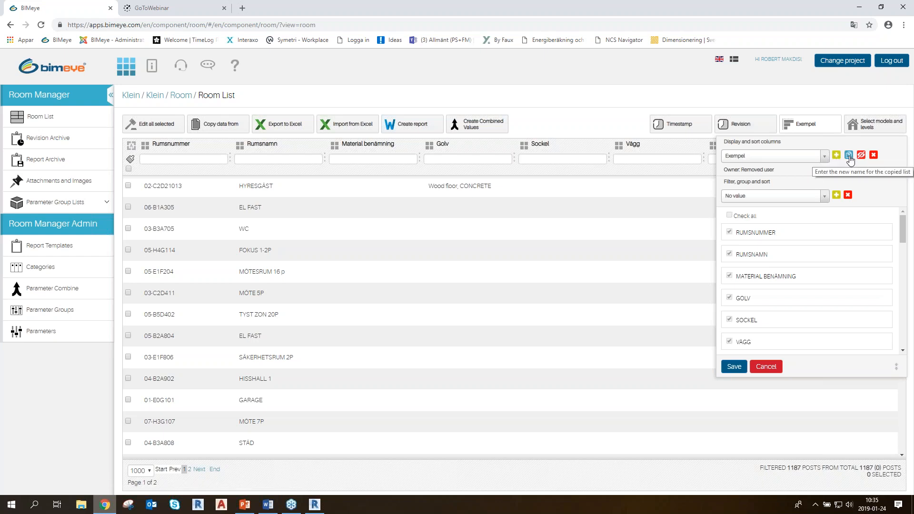
key(ctrl)
key(ctrl)
key(ctrl)
key(ctrl)
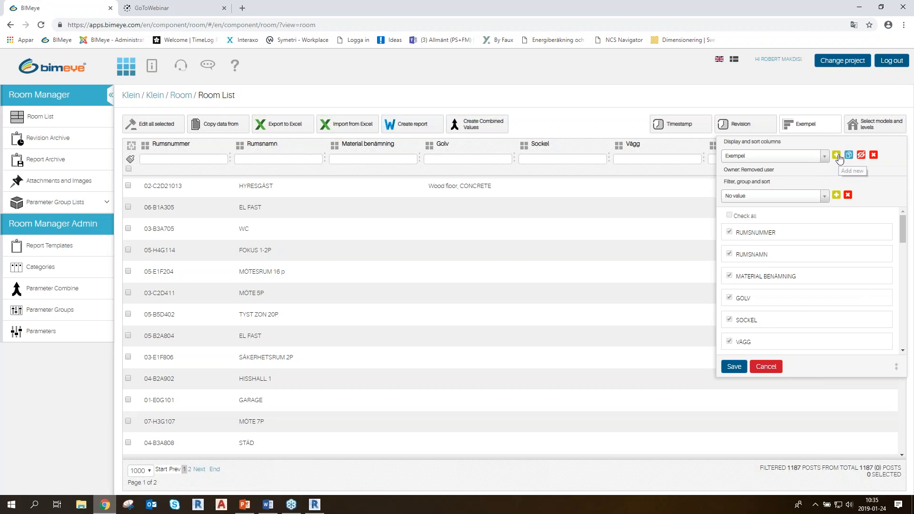
click(836, 156)
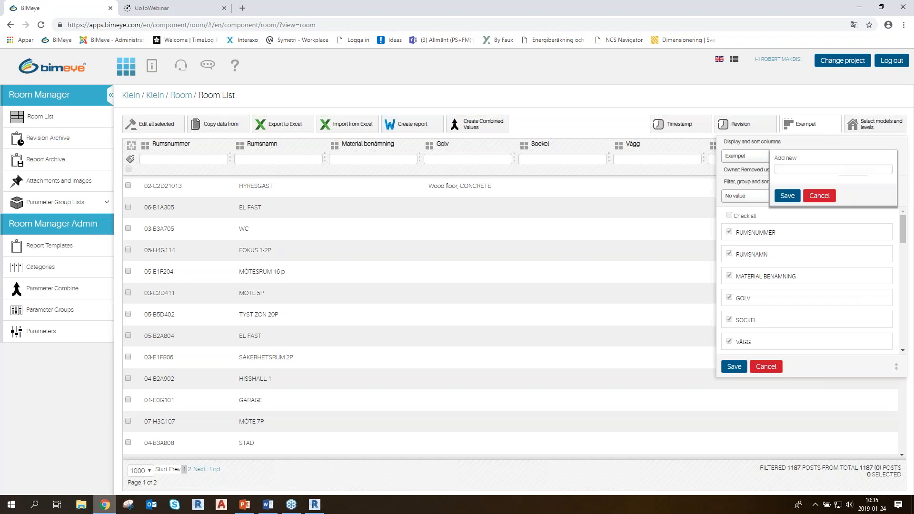
click(801, 170)
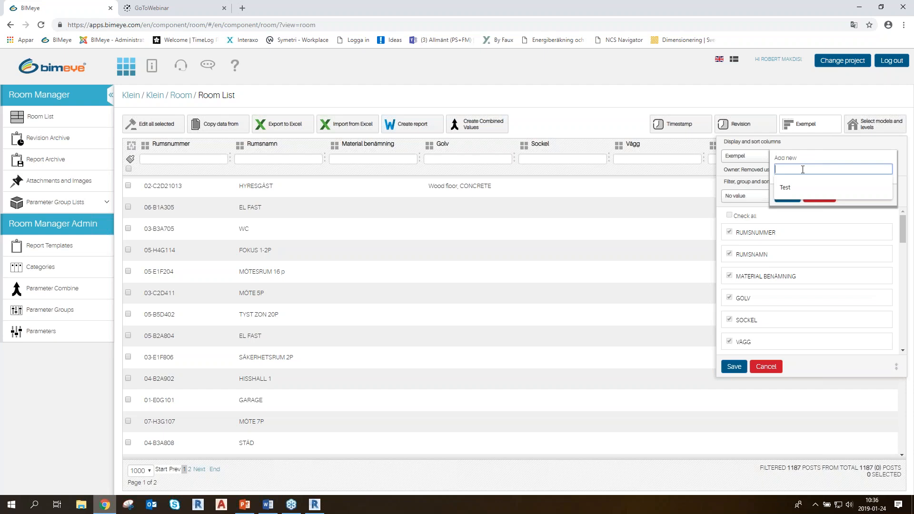
click(802, 170)
text(ROBERT)
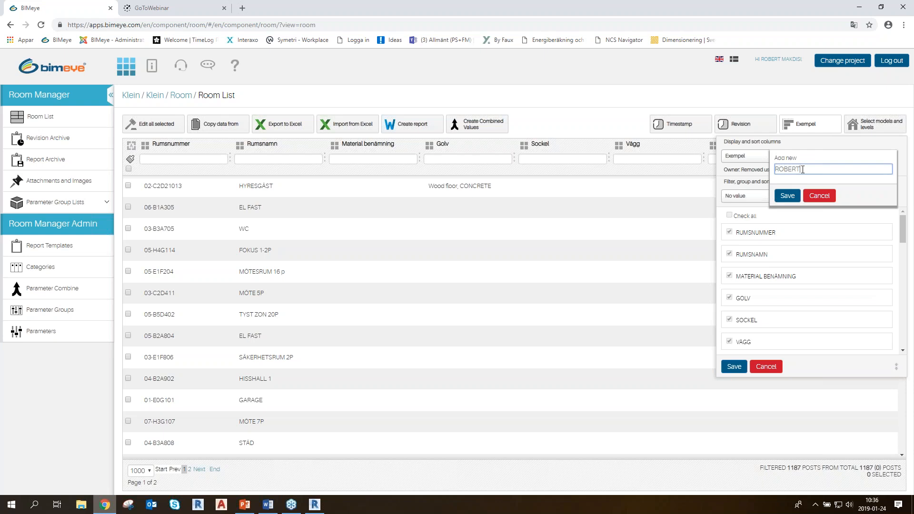
click(788, 196)
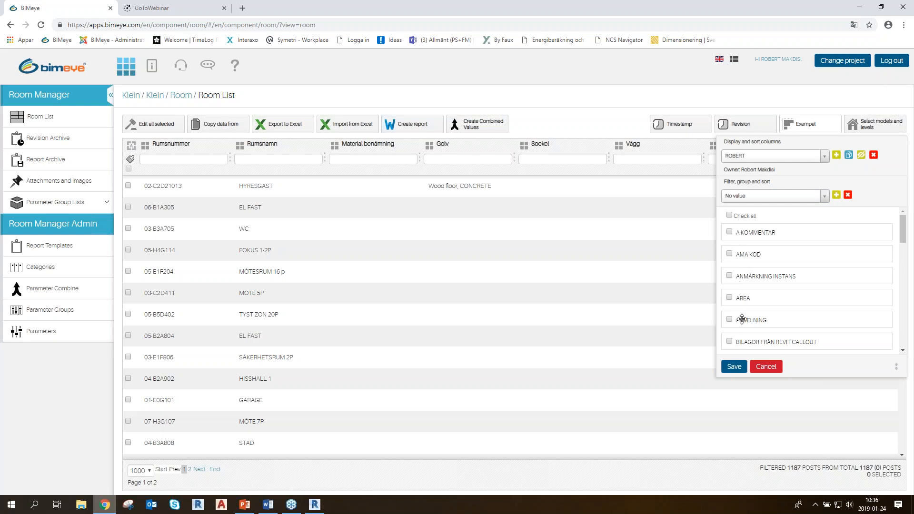
Try limiting the new list to the AMA KOD and ANMÄRKNING INSTANS columns, with ANMÄRKNING INSTANS placed first, and cancel the changes
click(729, 215)
click(729, 254)
click(729, 275)
drag(774, 276, 772, 253)
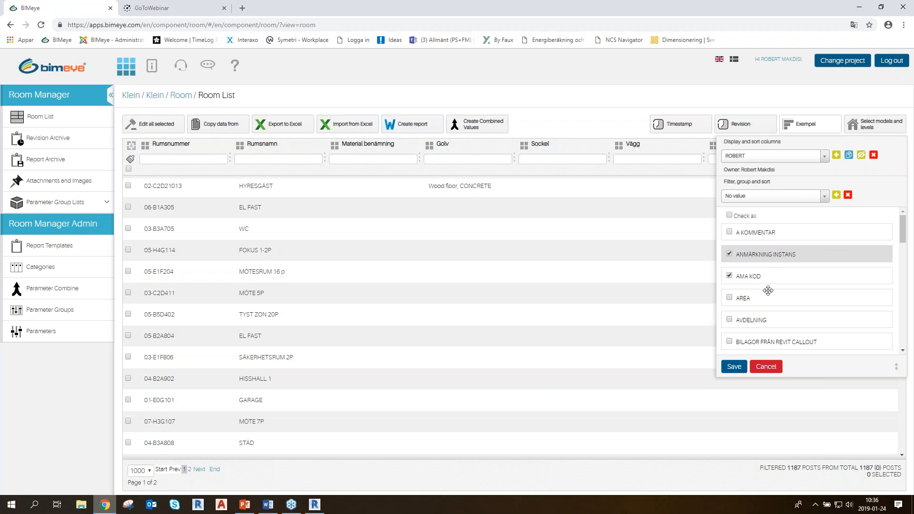
click(766, 367)
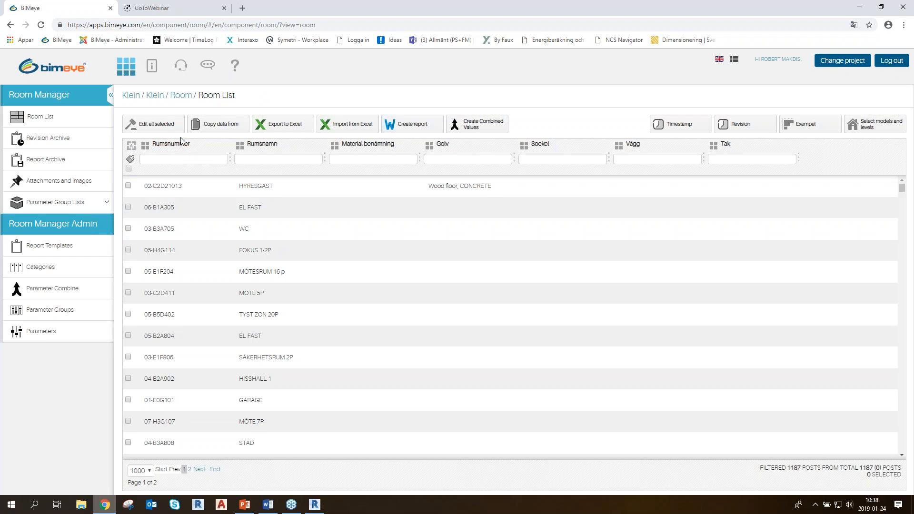
View the joint editing form for rooms 02-C2D21013, 06-B1A305 and 03-B3A705, cancel it and deselect the three rooms
click(128, 185)
click(128, 207)
click(128, 229)
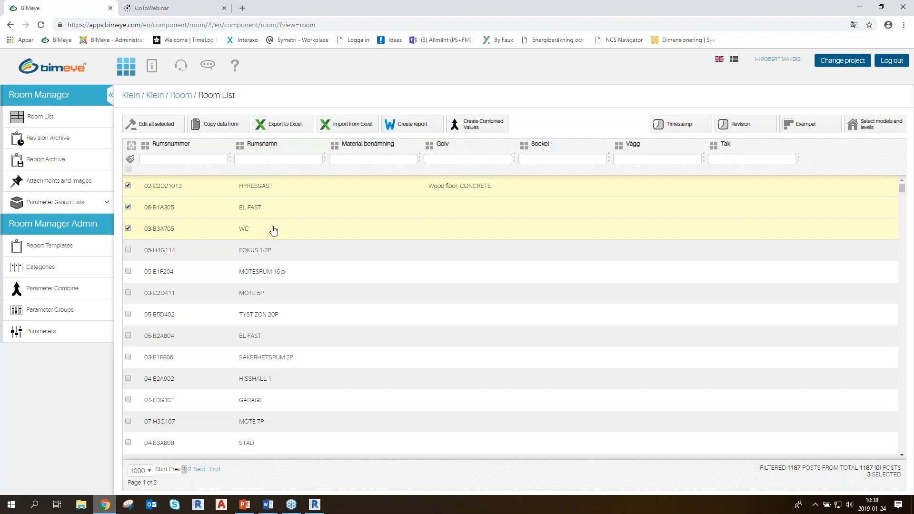
click(162, 127)
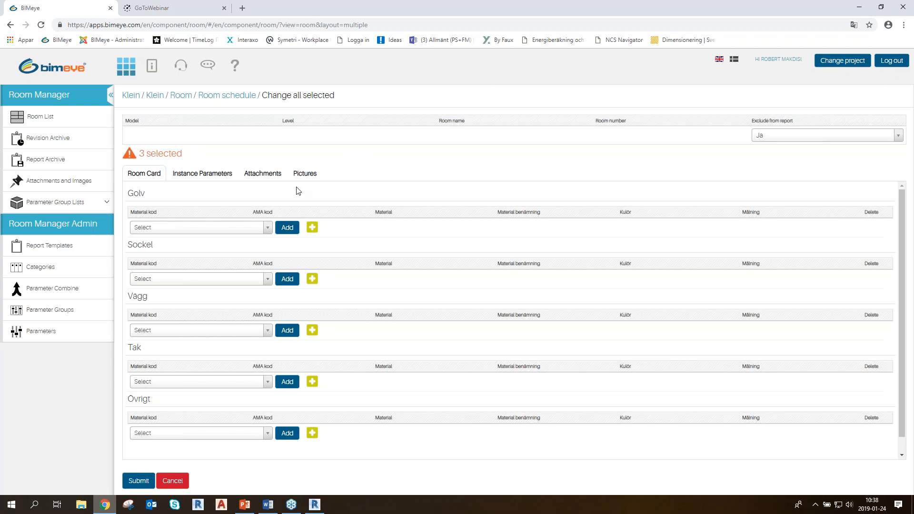
click(173, 481)
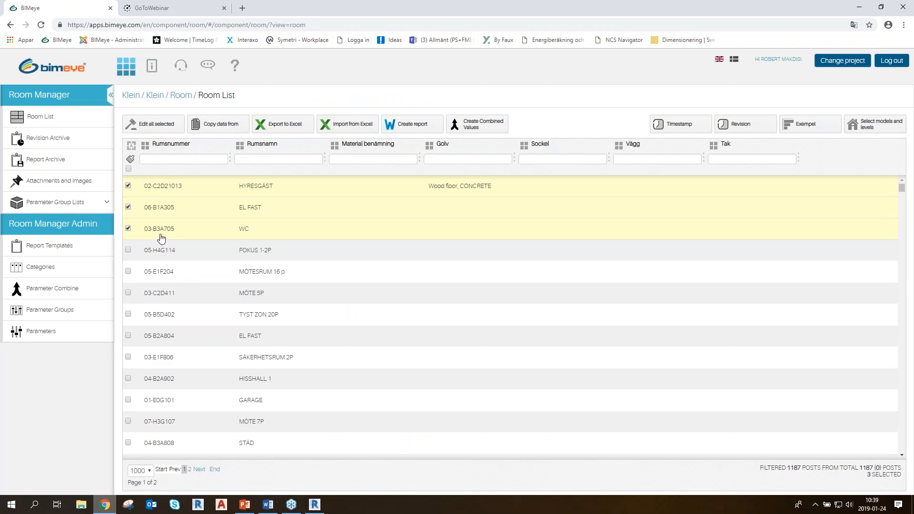
click(128, 185)
click(129, 207)
click(128, 229)
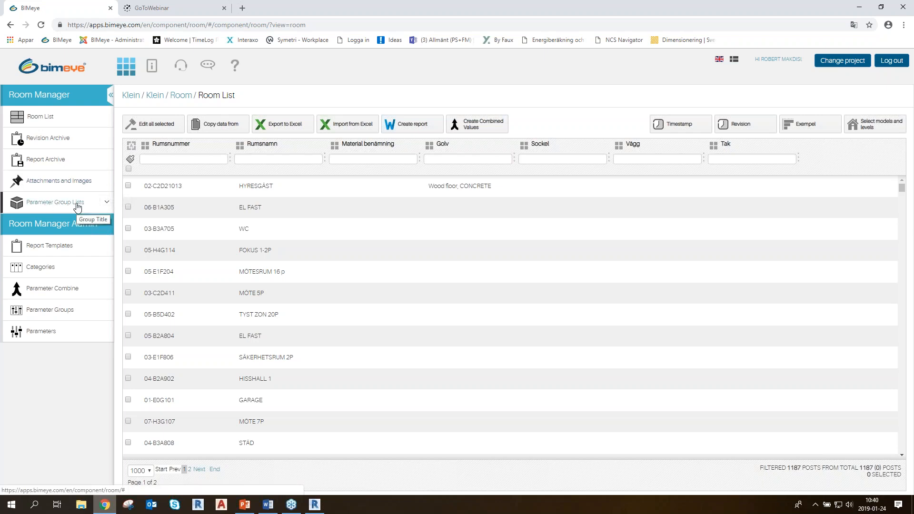
Expand the parameter group lists to show the material, color and painting lists, and collapse them again
click(109, 204)
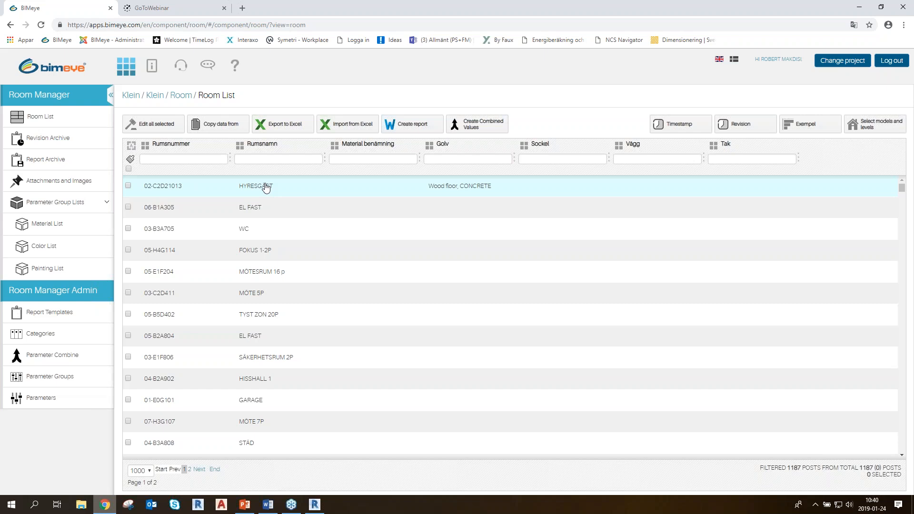
click(106, 205)
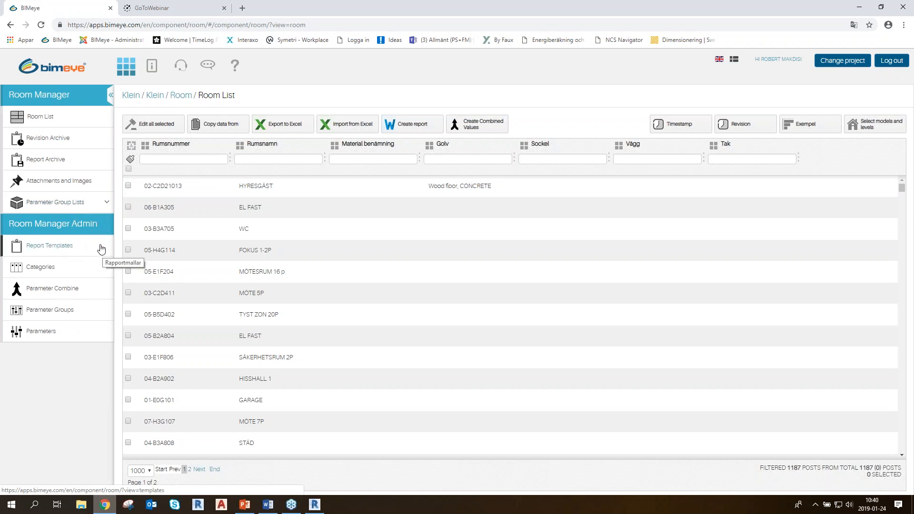
Open the report templates, view the form for adding a report template, and cancel it
click(71, 249)
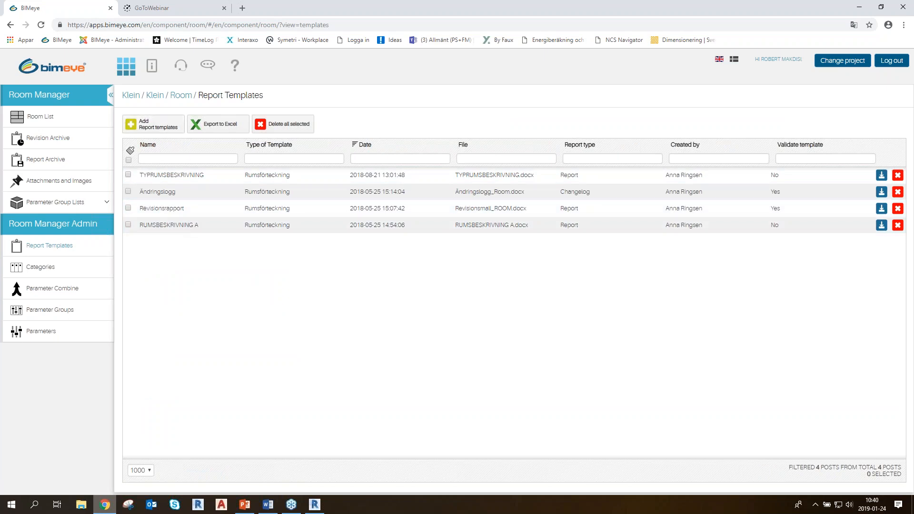
click(168, 126)
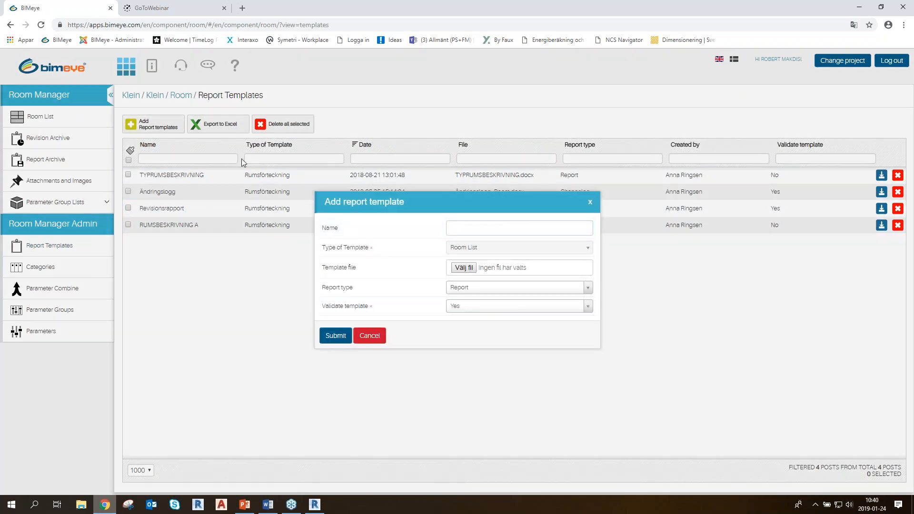
click(370, 336)
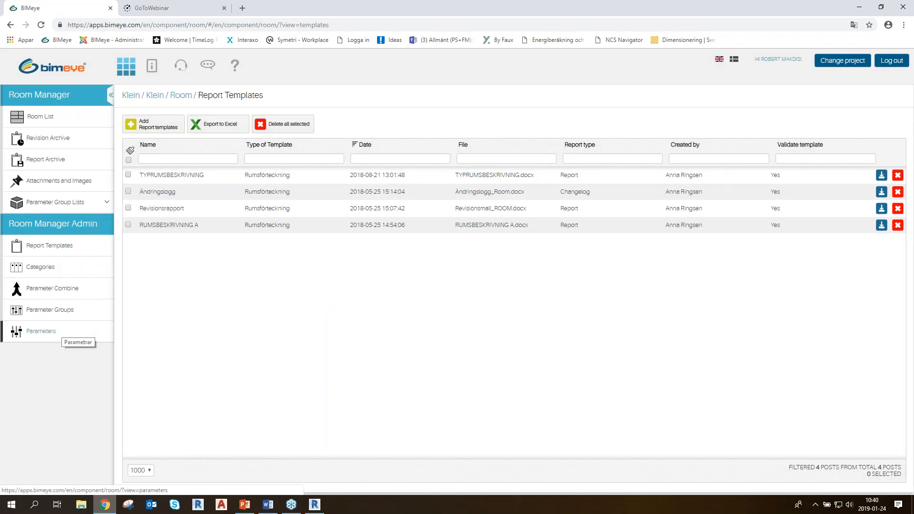
View the room parameters list and examine the room card of room 02-C2D21013 from the room list
click(50, 334)
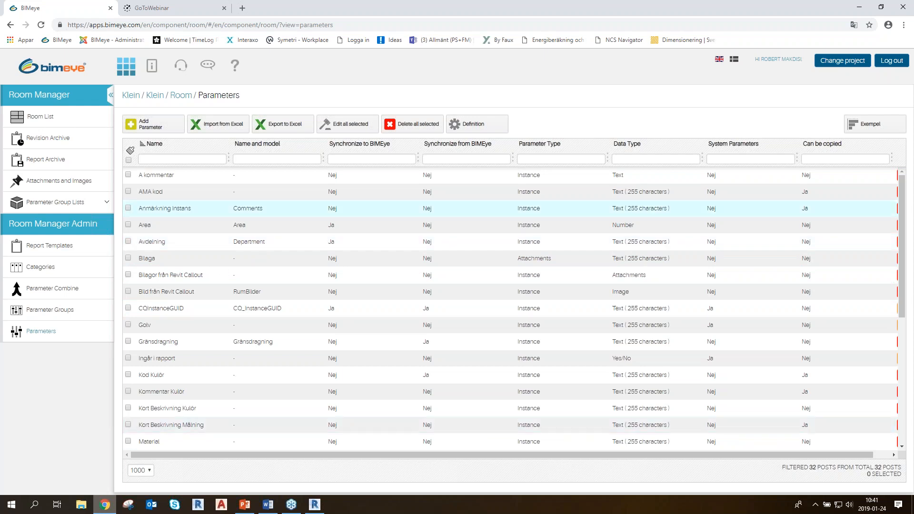
click(43, 119)
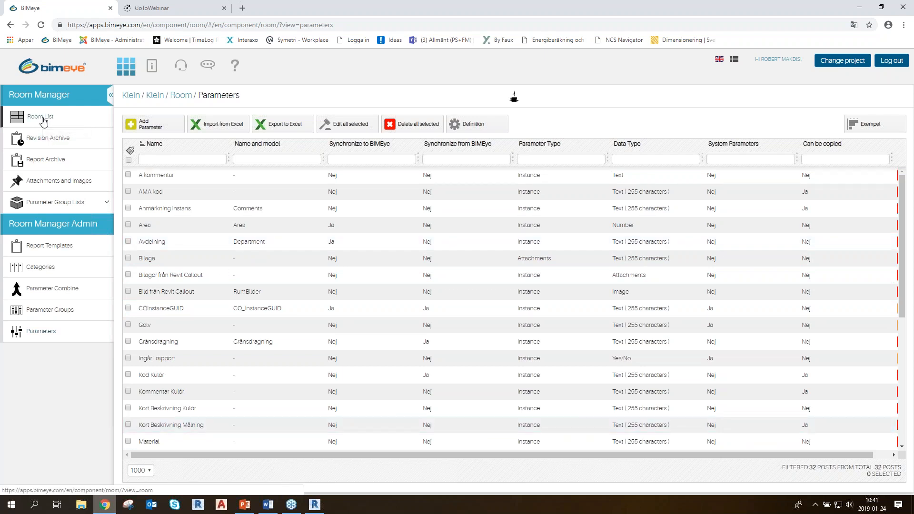
key(ctrl)
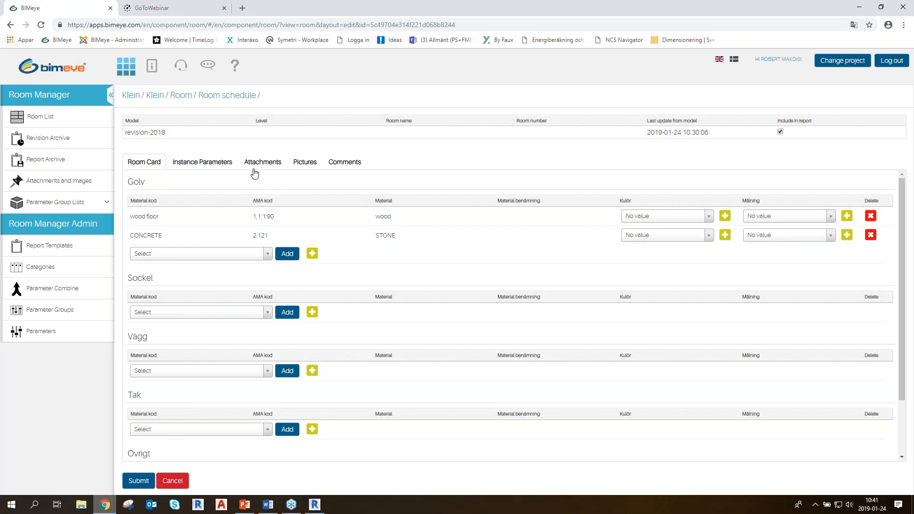
scroll(242, 176, down, 1)
scroll(239, 184, up, 1)
View which parameters belong to the Ytskikt parameter group and cancel without changing the group
click(49, 336)
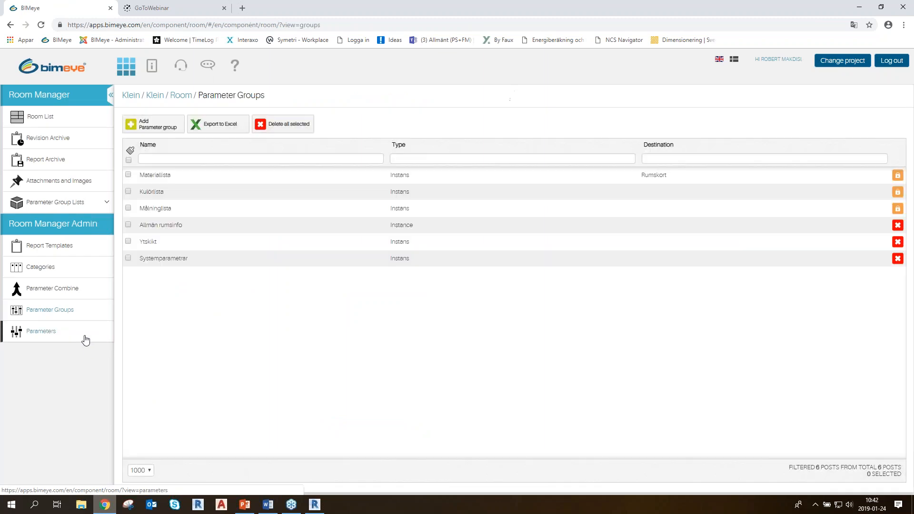
click(152, 241)
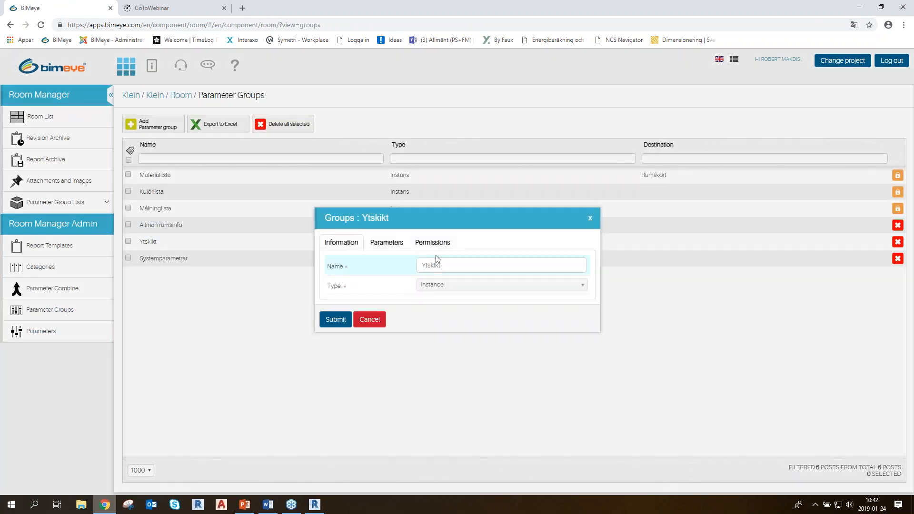
click(388, 243)
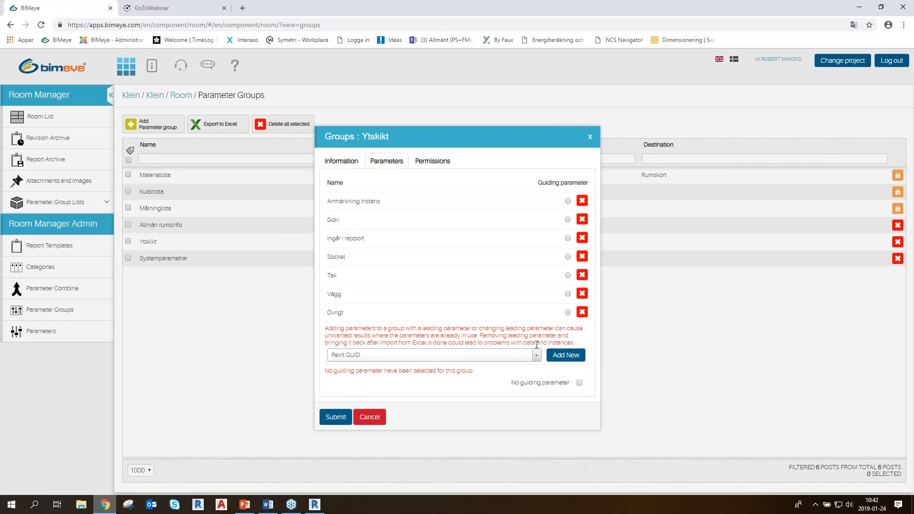
click(370, 416)
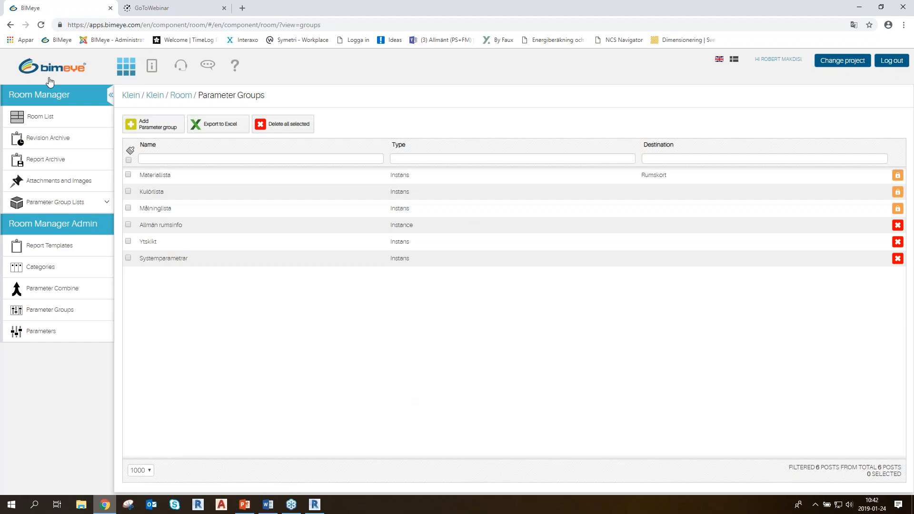
Reopen room 02-C2D21013 from the room list and look through its instance parameters, room card, attachments, pictures and comments
click(35, 117)
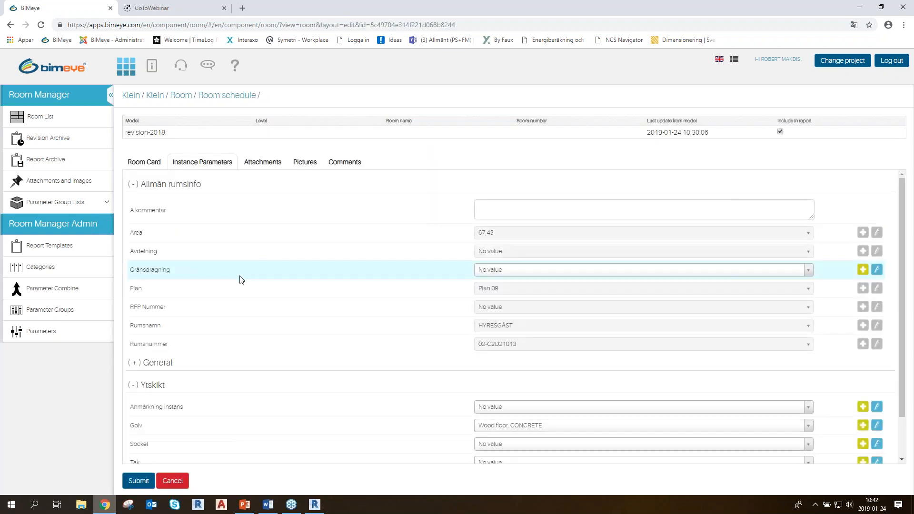
click(135, 163)
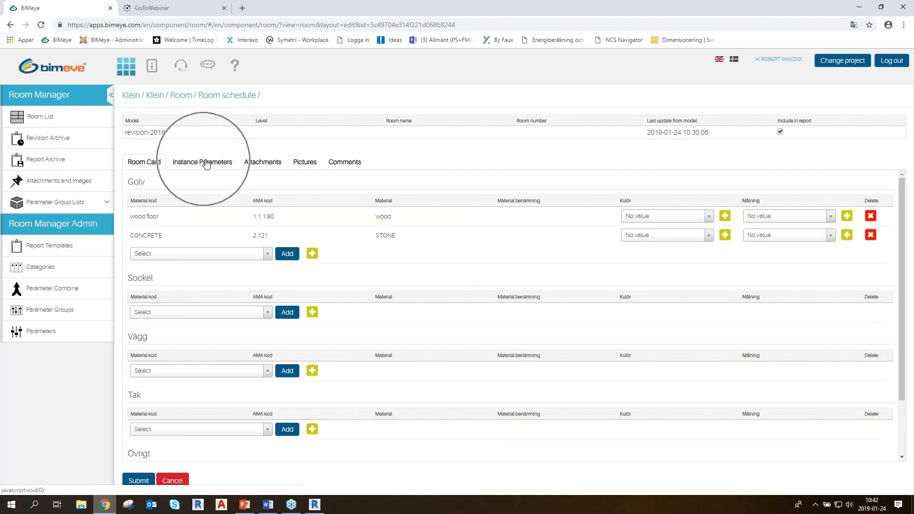
click(267, 162)
click(268, 164)
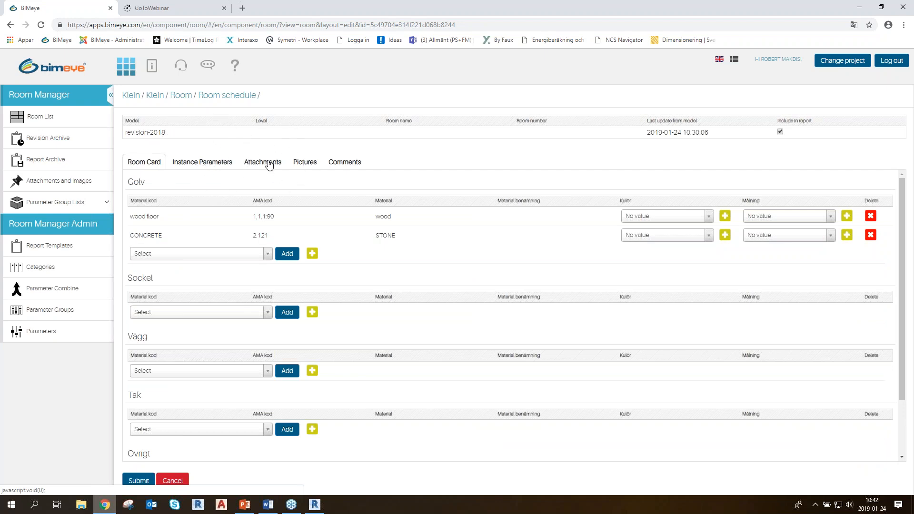
click(310, 163)
click(310, 163)
click(310, 163)
click(352, 163)
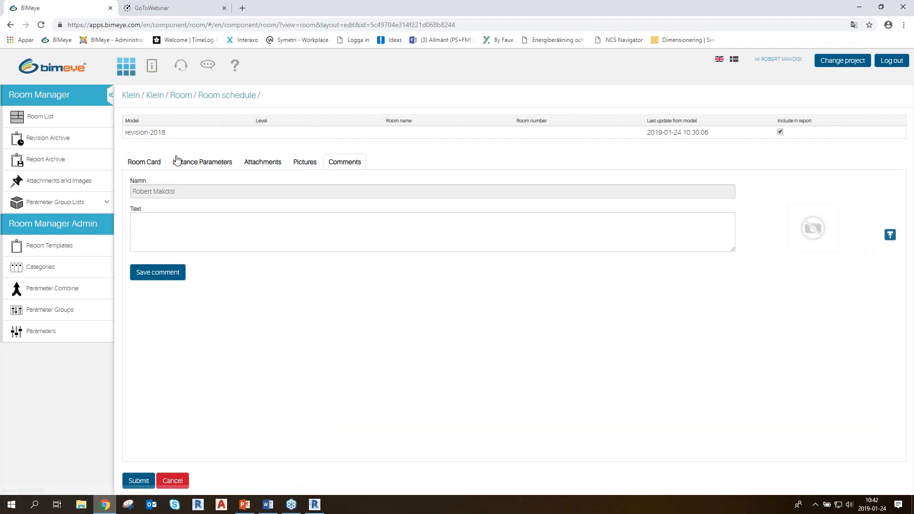
Return to the room card and examine its Golv, Sockel, Vägg, Tak and Övrigt material sections
click(145, 163)
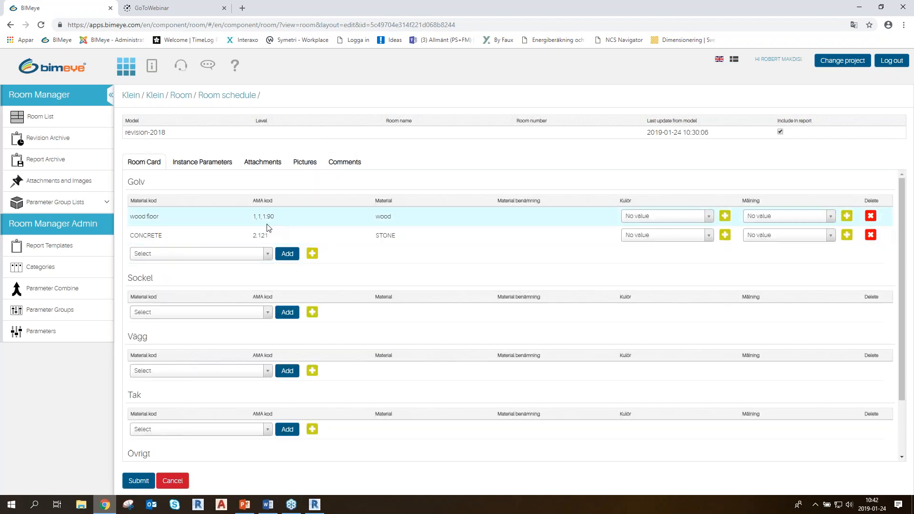
scroll(257, 222, down, 1)
scroll(248, 219, up, 1)
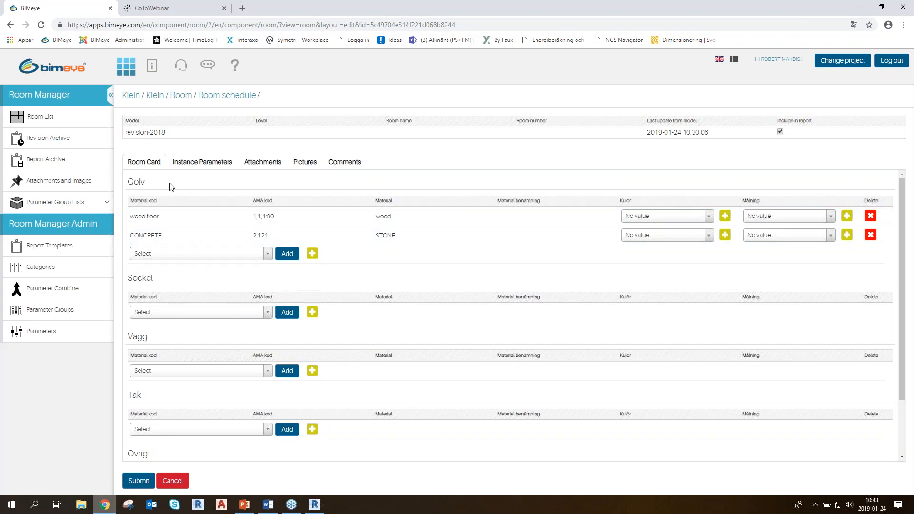
click(190, 208)
click(191, 208)
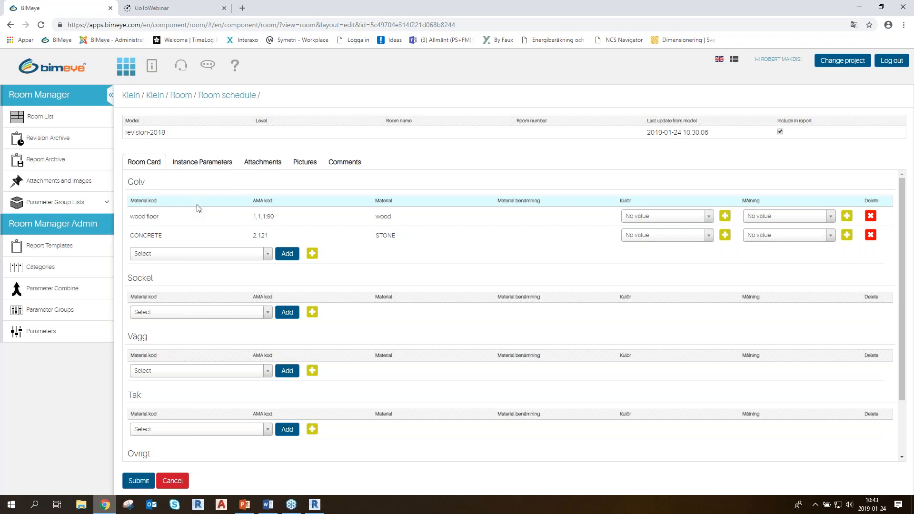
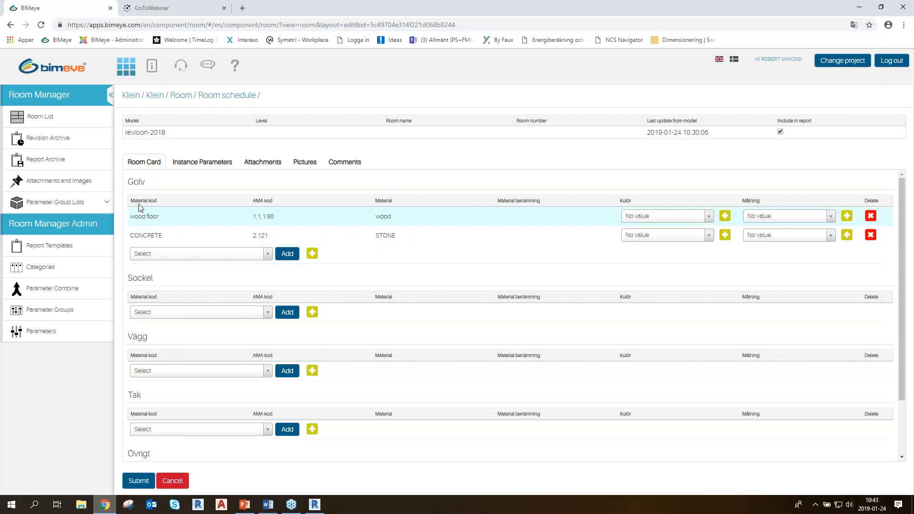
View the existing materials available for the room card's Golv section without choosing one
click(208, 255)
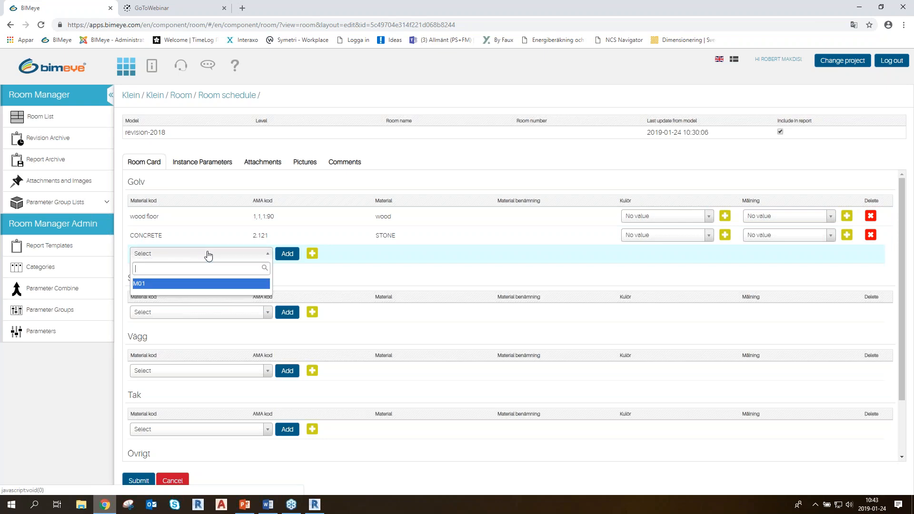
click(166, 257)
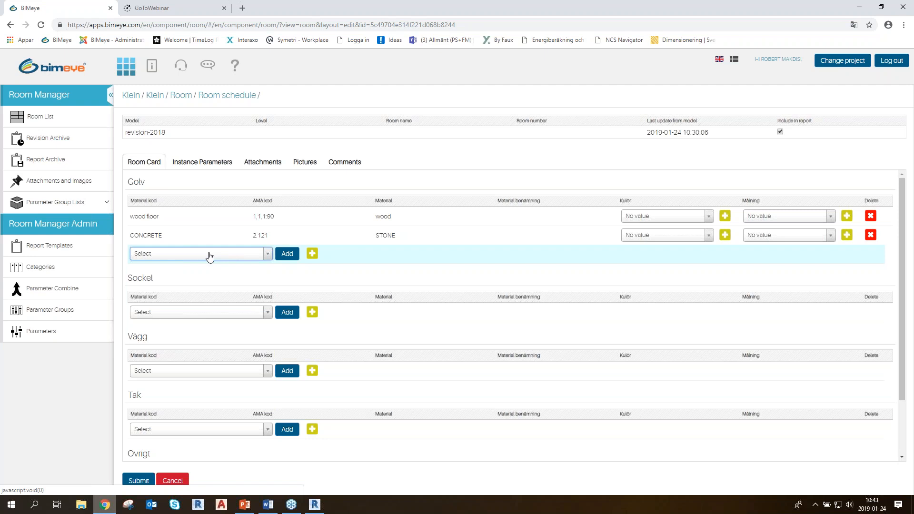
click(166, 256)
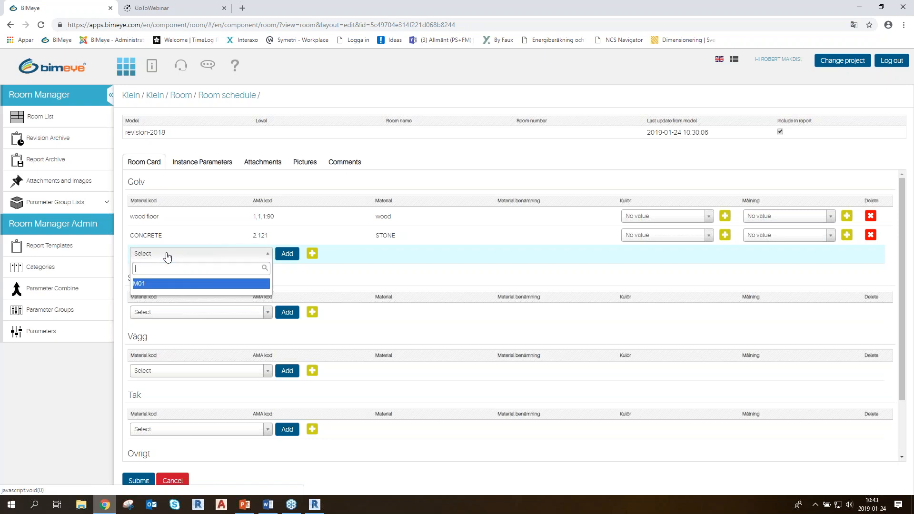
click(166, 256)
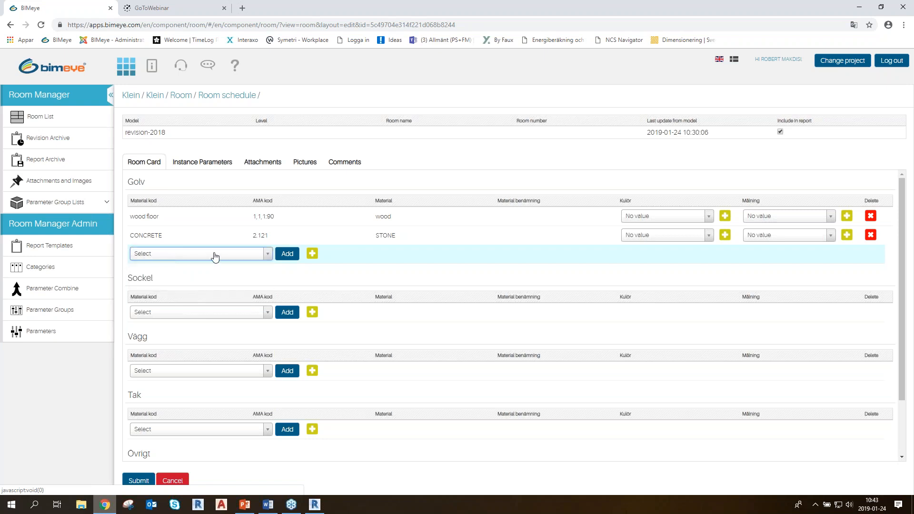
Start a new material list entry for the Golv section and save Wood floor 12 as its new Material kod
click(317, 256)
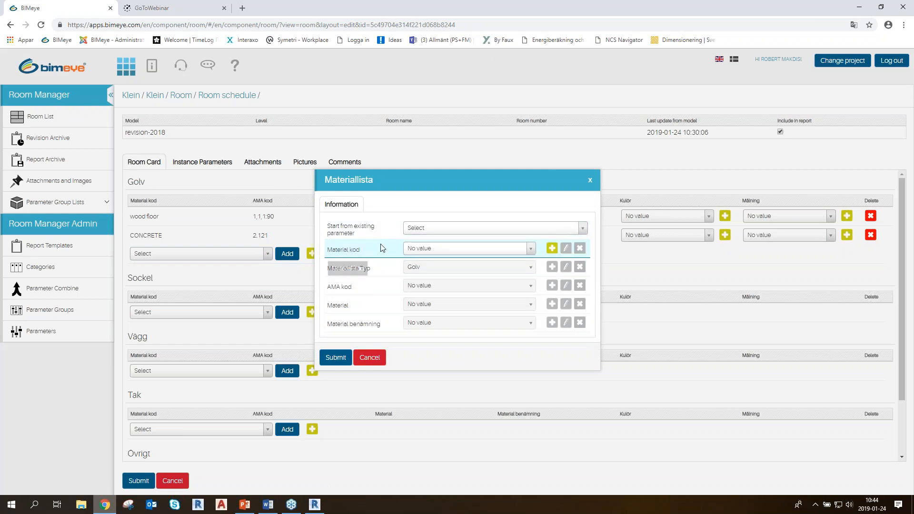
click(439, 232)
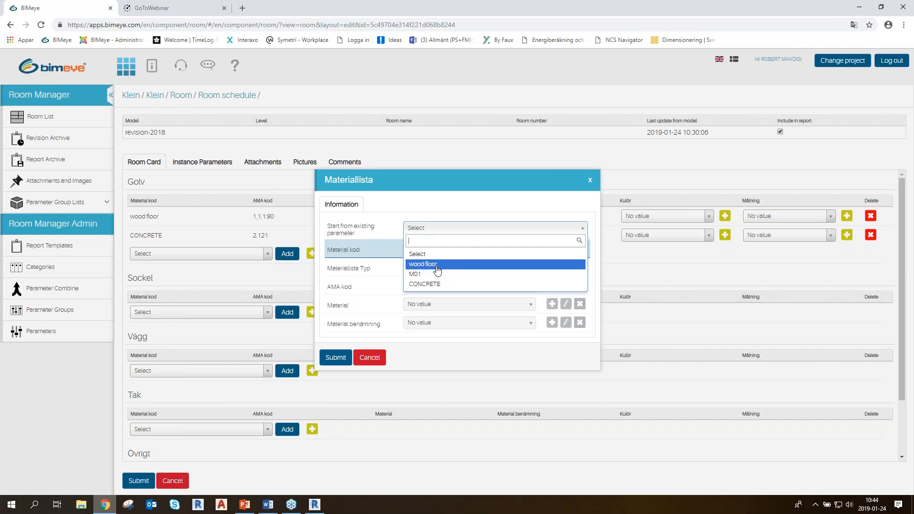
click(473, 230)
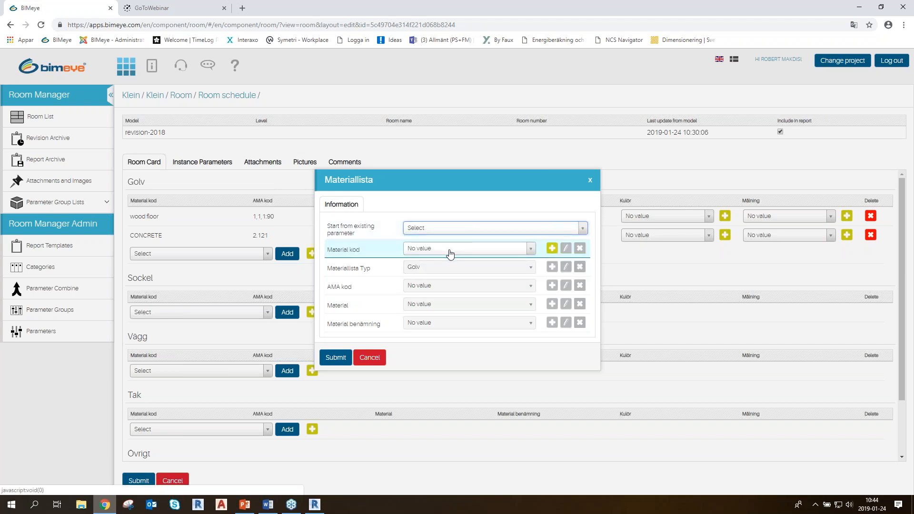
click(552, 249)
click(490, 242)
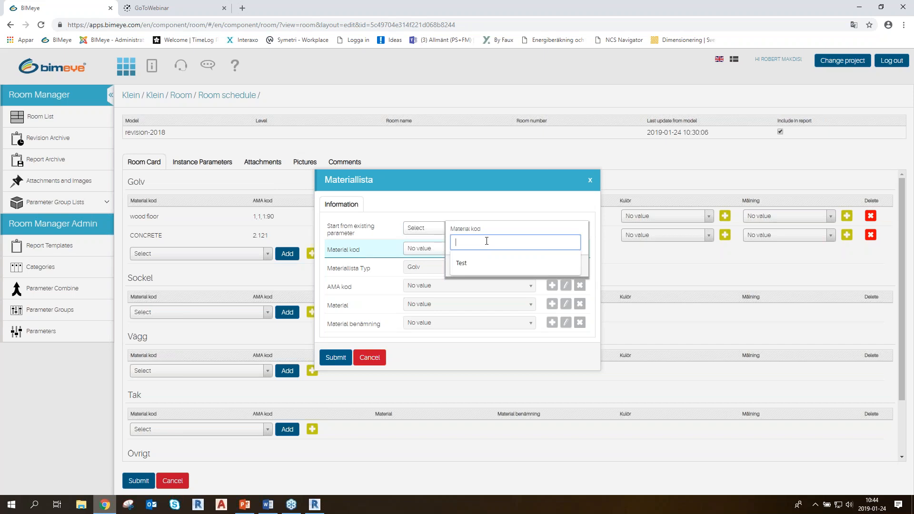
text(w)
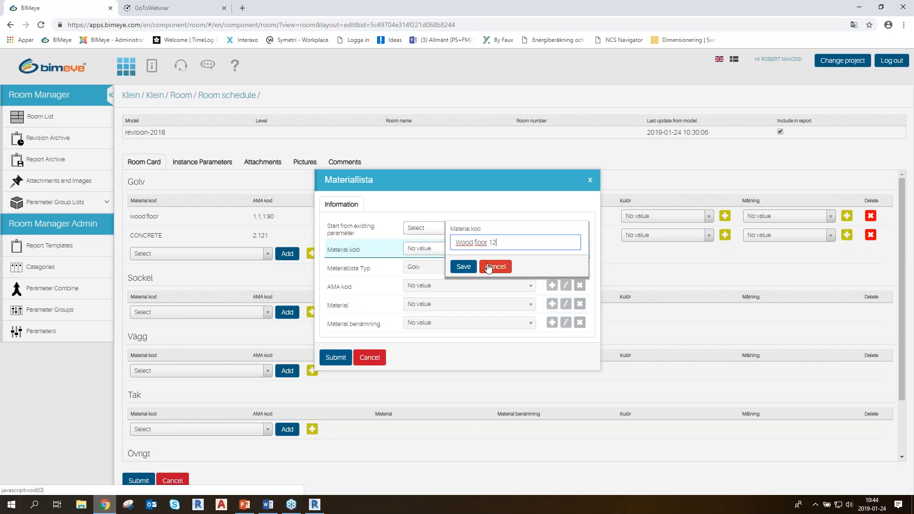
click(464, 266)
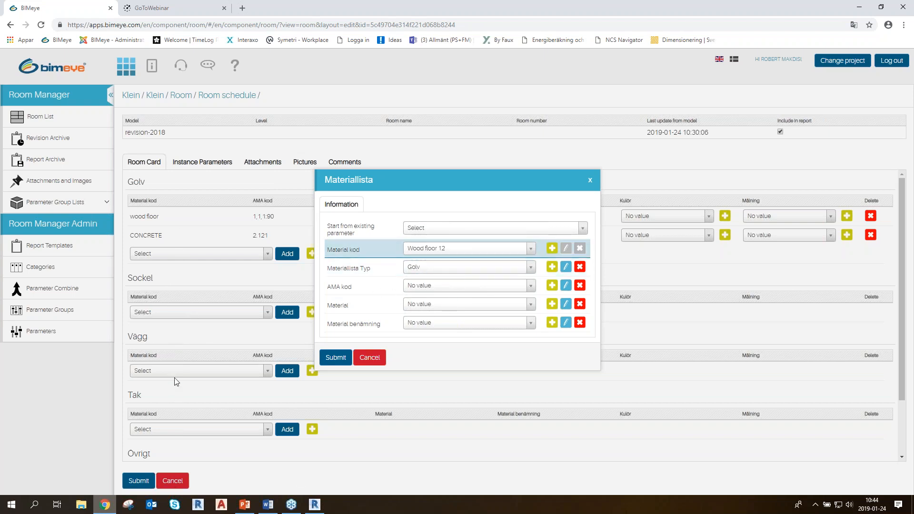
Keep Golv as the Materiallista Typ and add 1..2.3 as the new AMA kod value
click(431, 267)
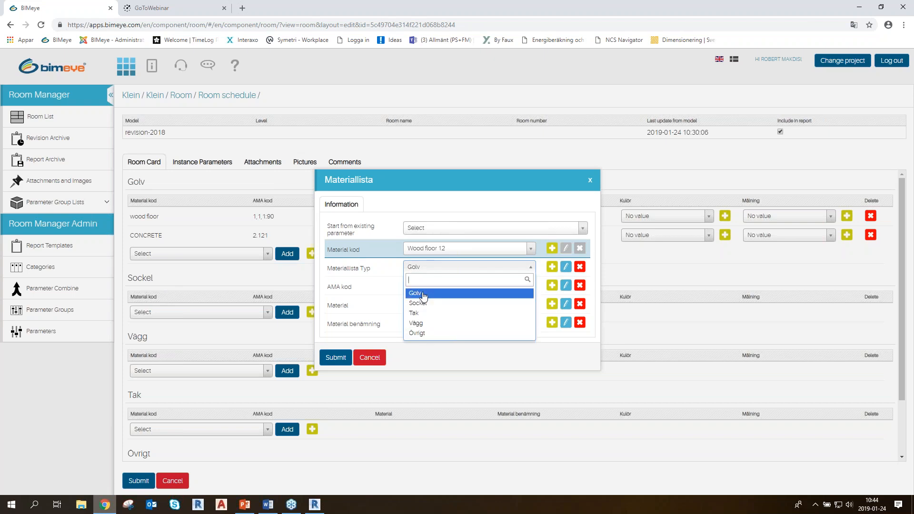
click(439, 271)
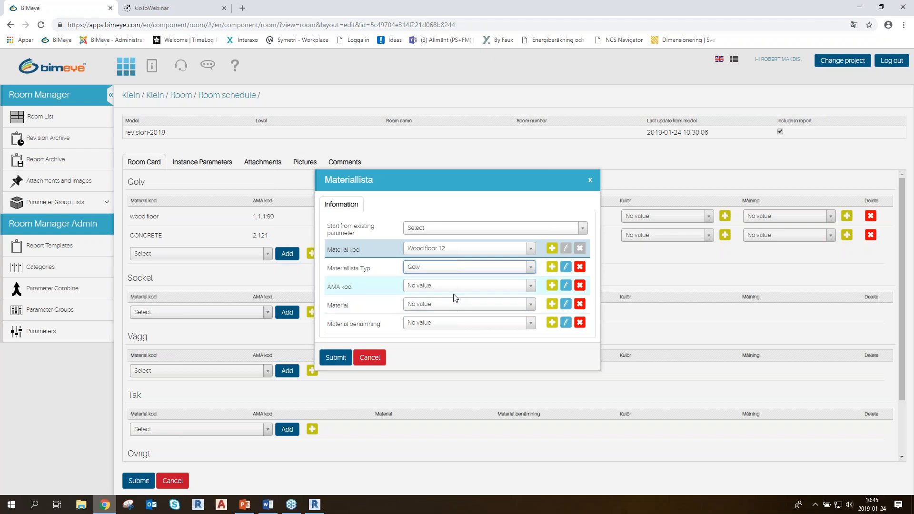
click(514, 286)
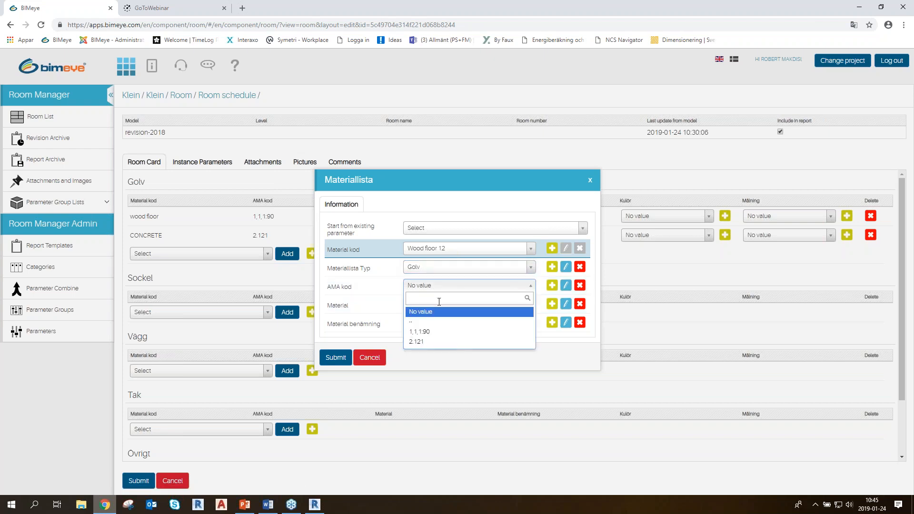
click(445, 288)
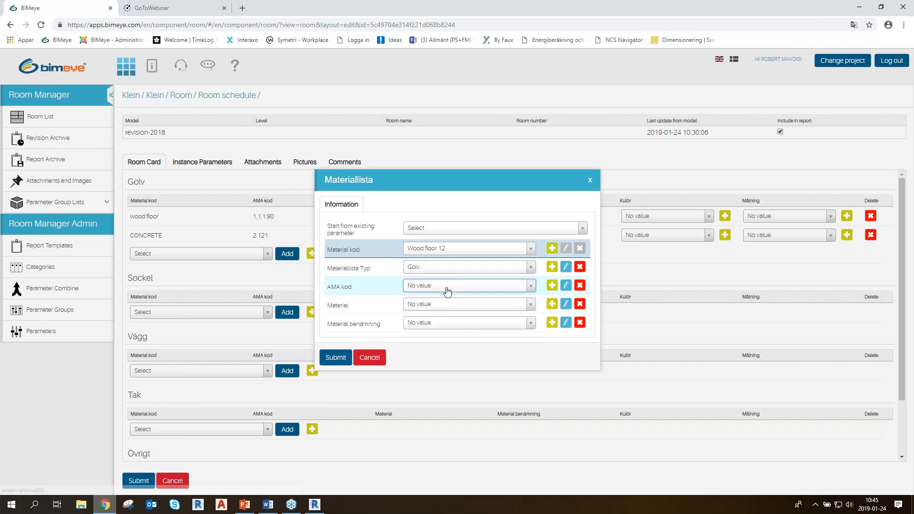
click(552, 285)
click(468, 279)
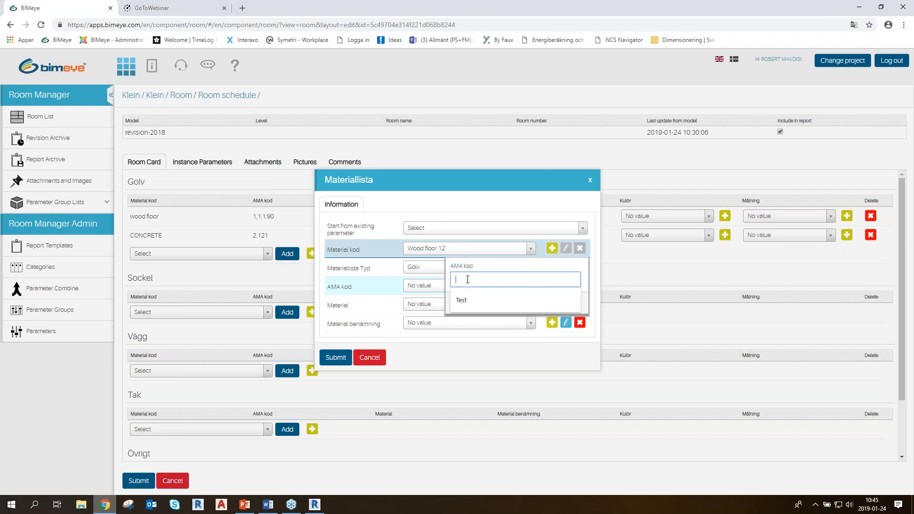
text(1.2.3)
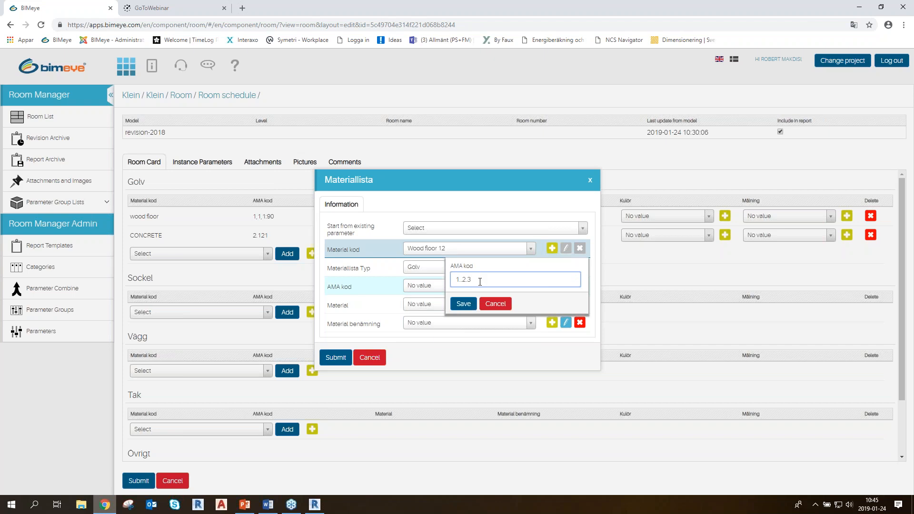
click(463, 303)
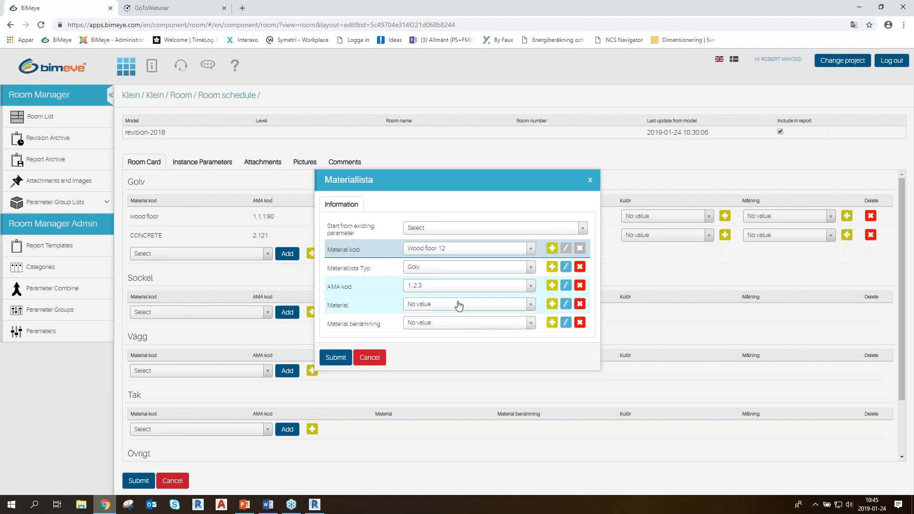
Set Material to wood and Material benämning to DECCRIPTION OF MATERIAL, and submit the new material
click(505, 305)
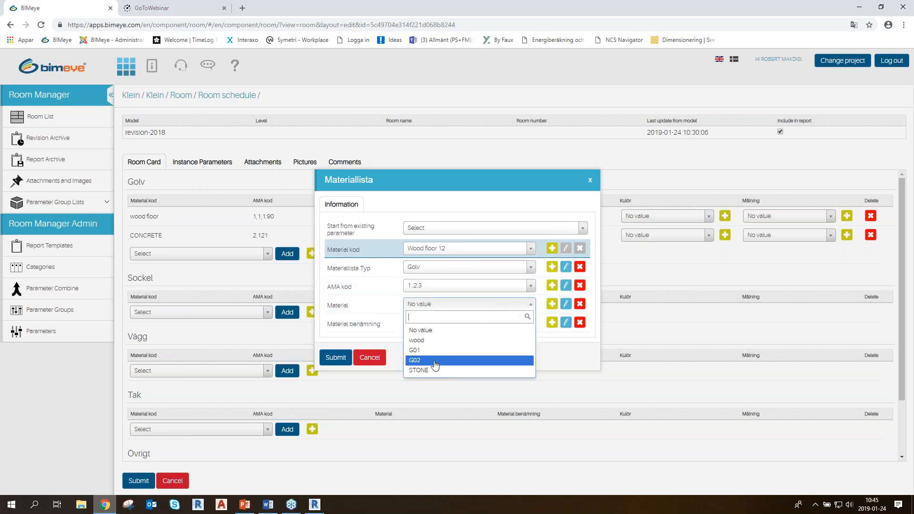
click(431, 370)
click(504, 305)
click(428, 339)
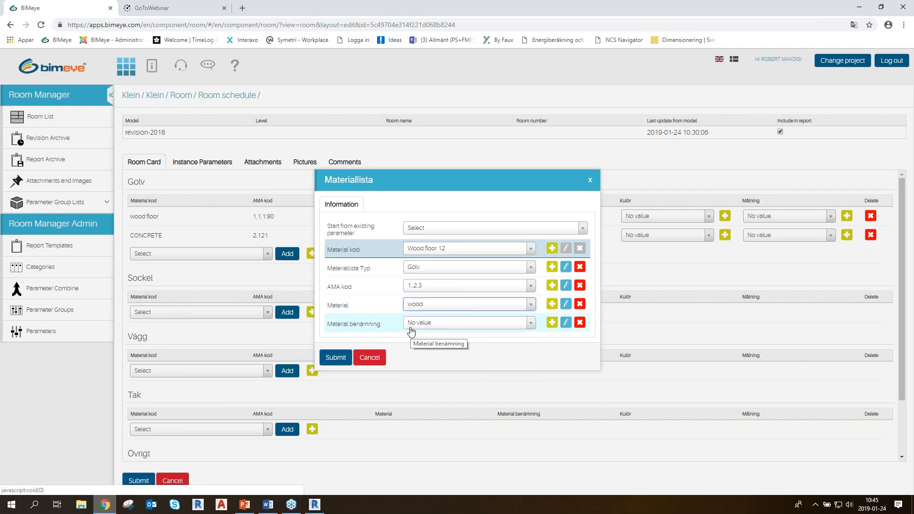
click(462, 327)
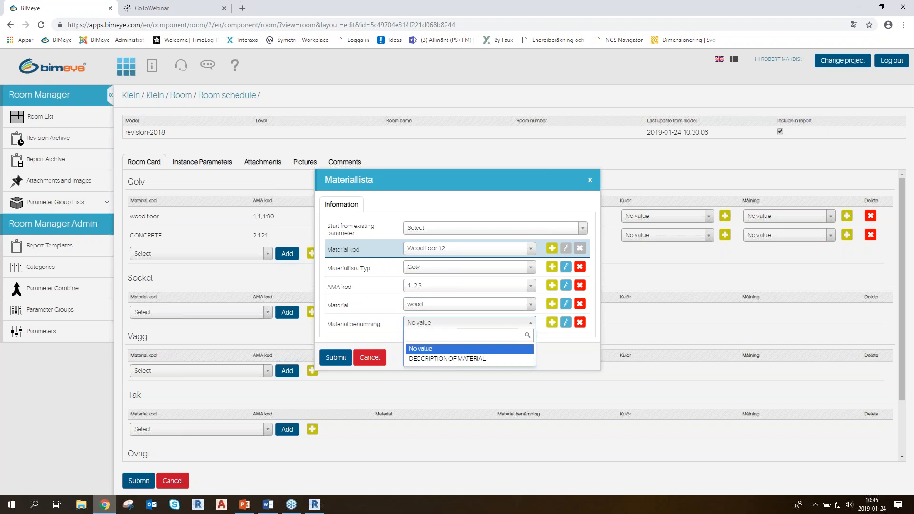
click(472, 359)
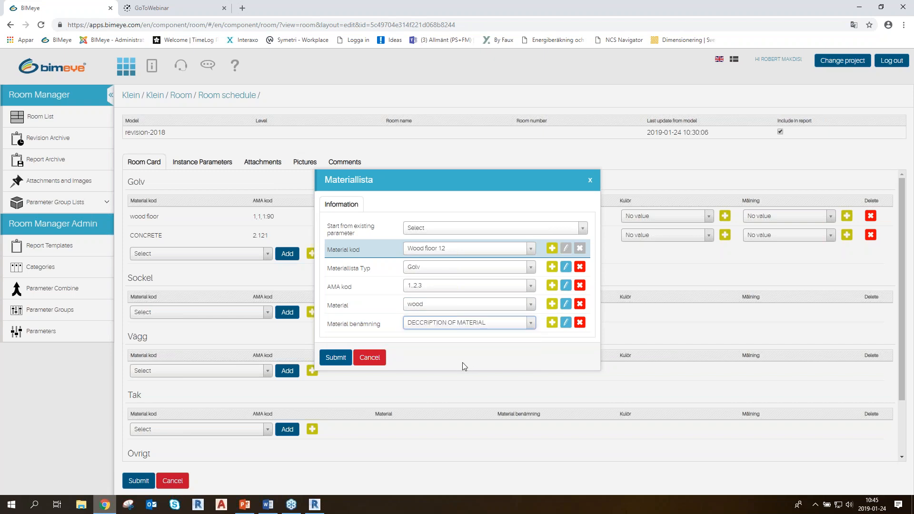
click(336, 357)
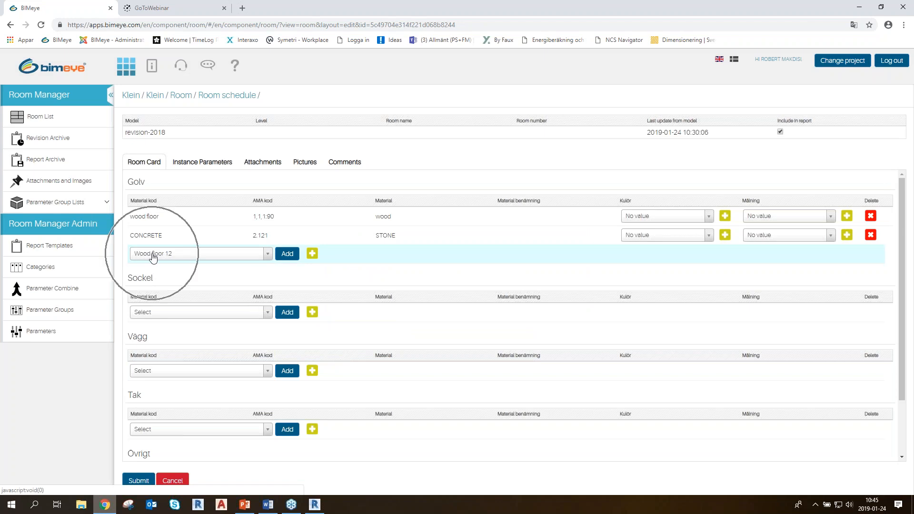
Check the Golv material choices and add Wood floor 12 to the room's Golv section
click(239, 258)
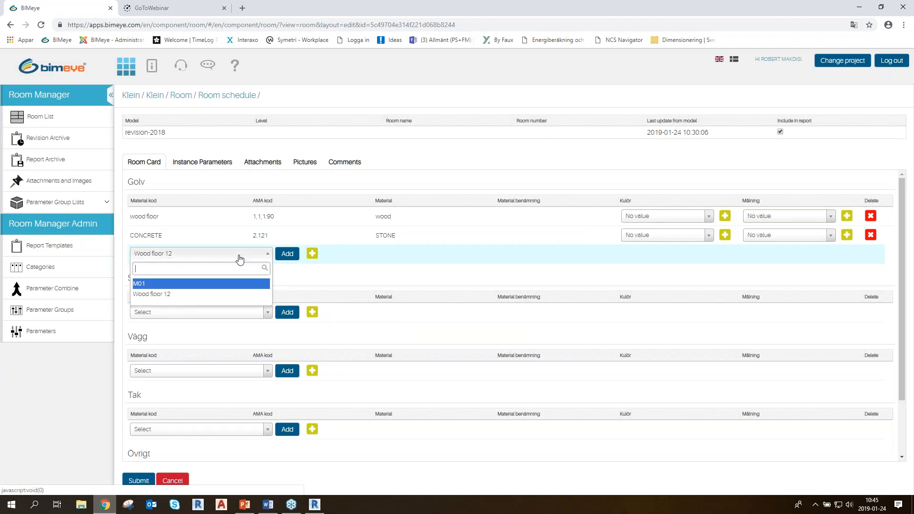
mouse_move(167, 299)
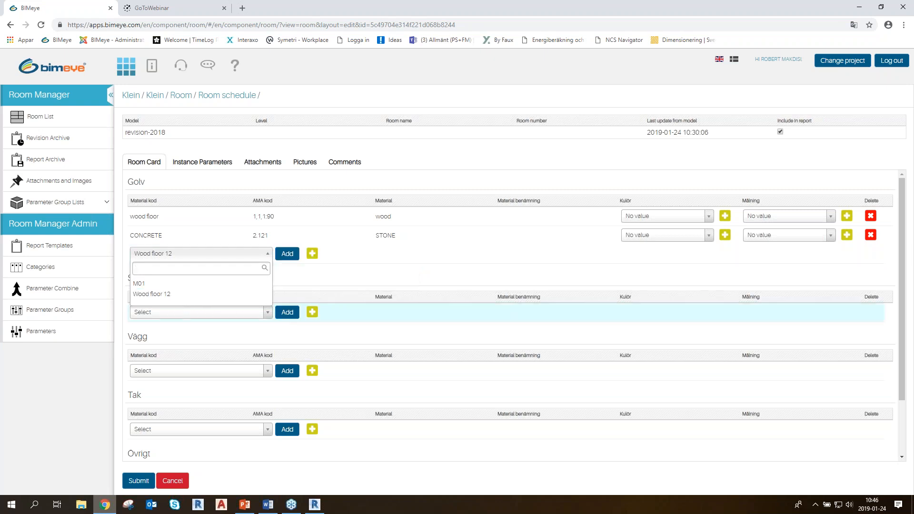
click(286, 253)
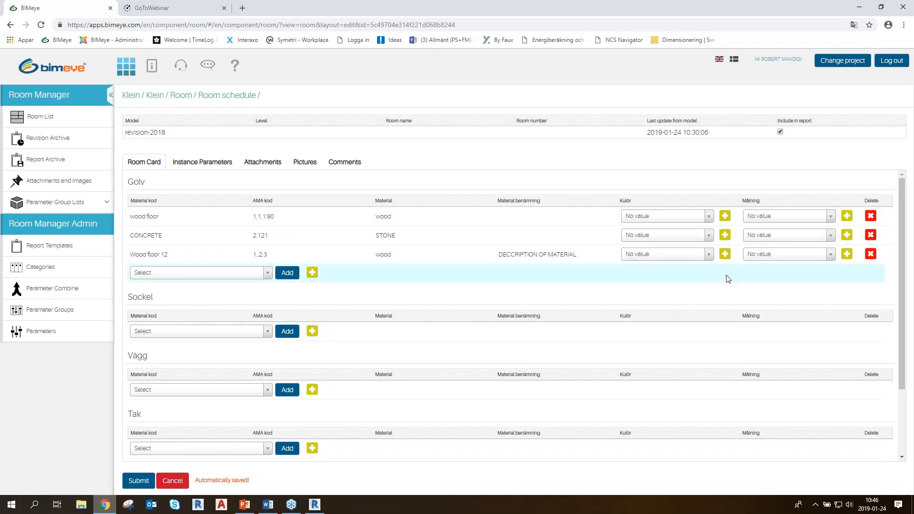
View the Kulör choices for the Wood floor 12 row and start a new Kulör from the existing parameter NCS S1000-N
click(675, 256)
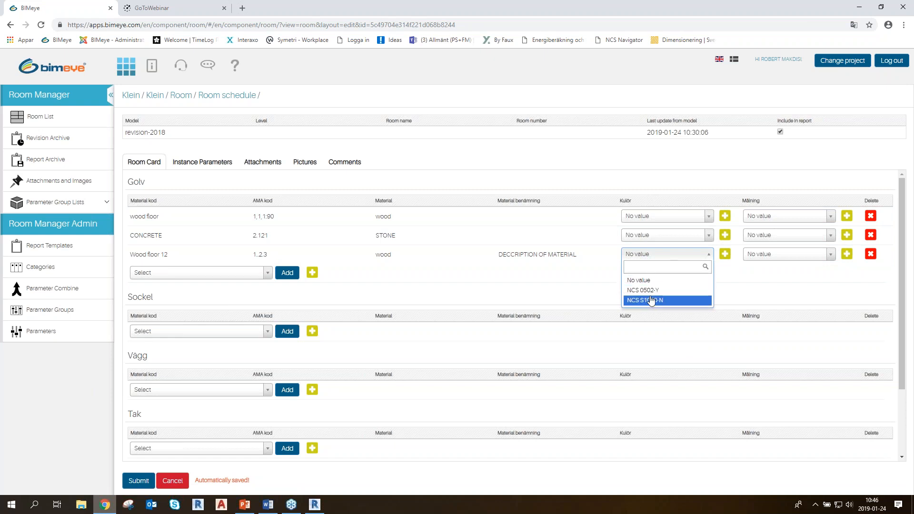
click(594, 276)
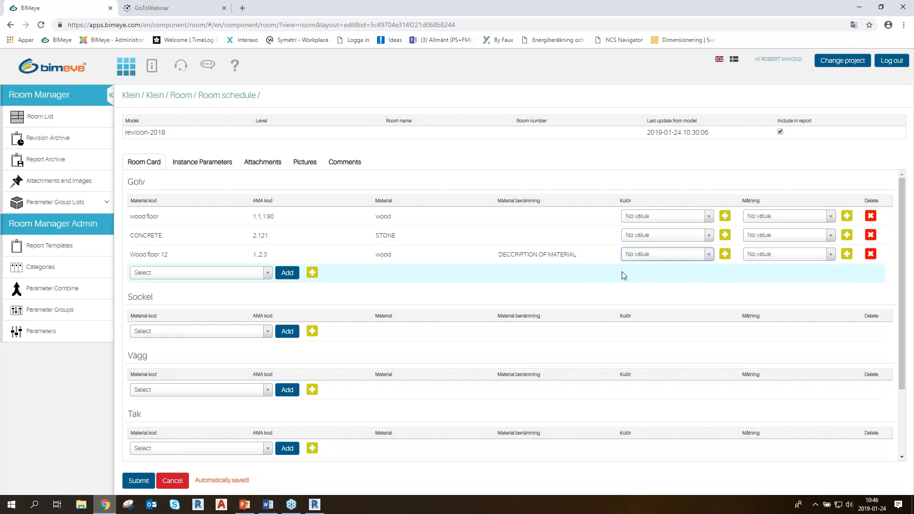
click(726, 257)
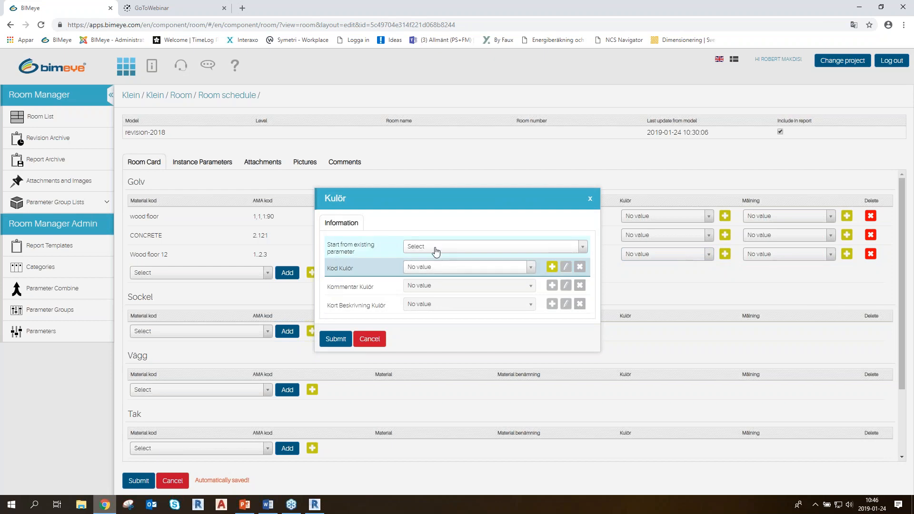
click(435, 246)
click(434, 292)
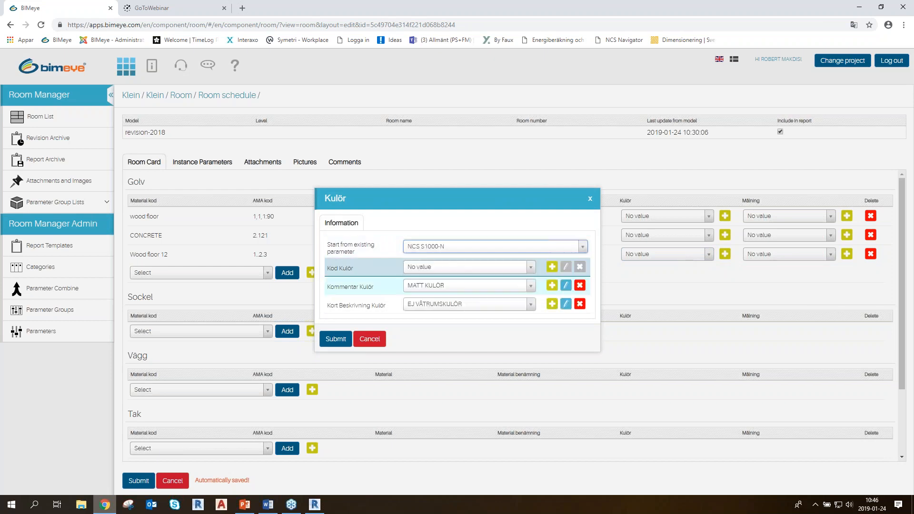
click(453, 246)
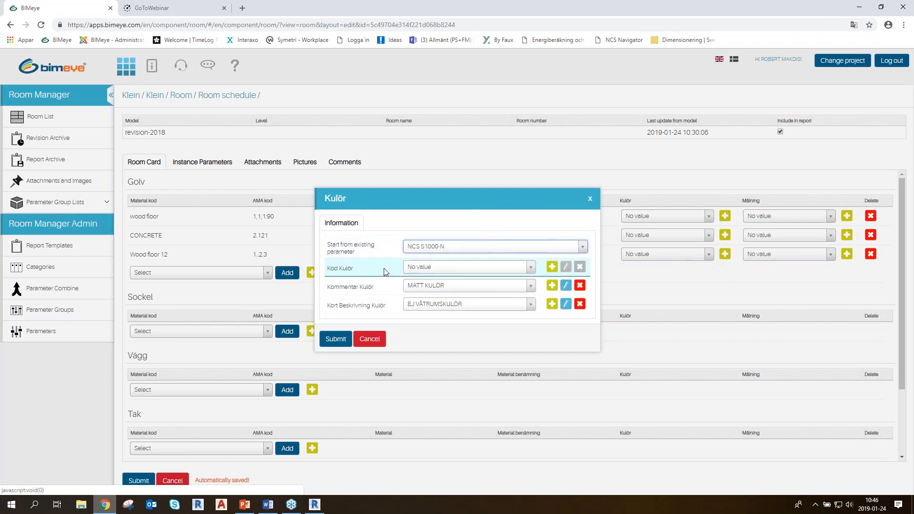
Add NCS 1050-Y as a new Kod Kulör value and submit the new colour for the Wood floor 12 row
click(465, 268)
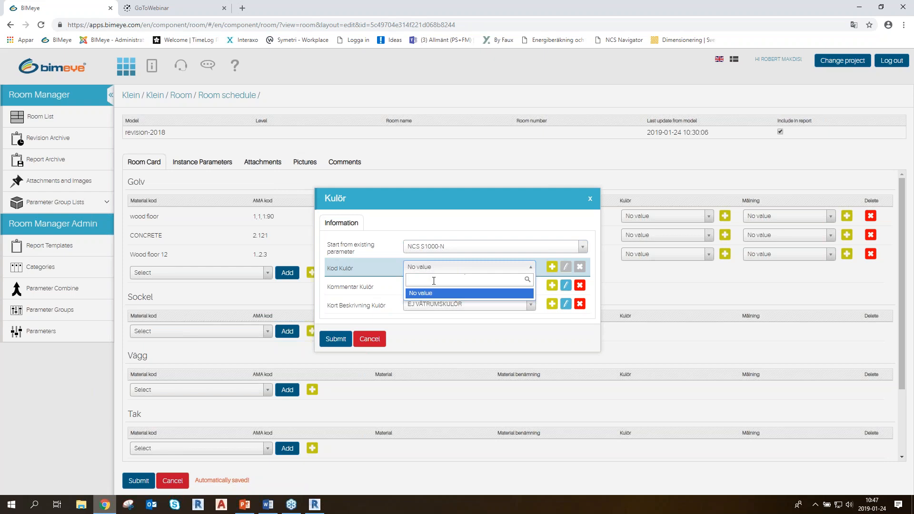
text(NCS 1050-Y)
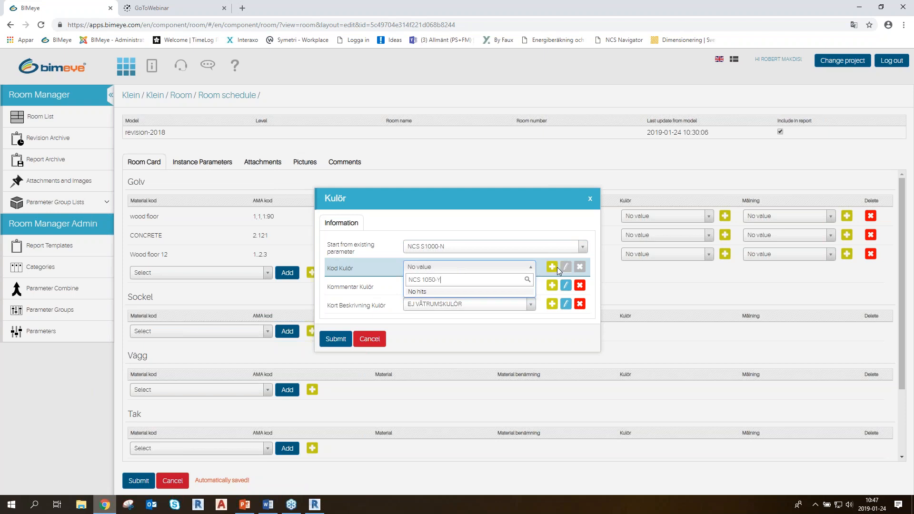
click(554, 267)
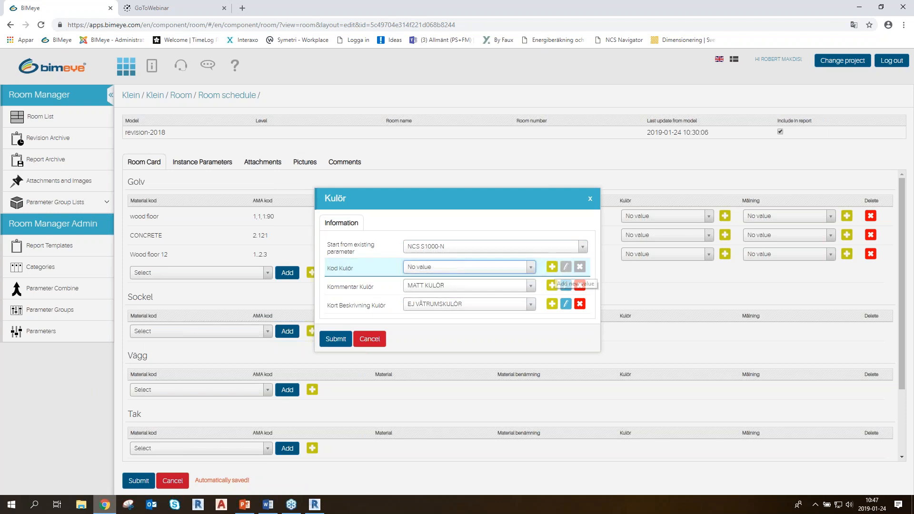
click(553, 267)
click(516, 263)
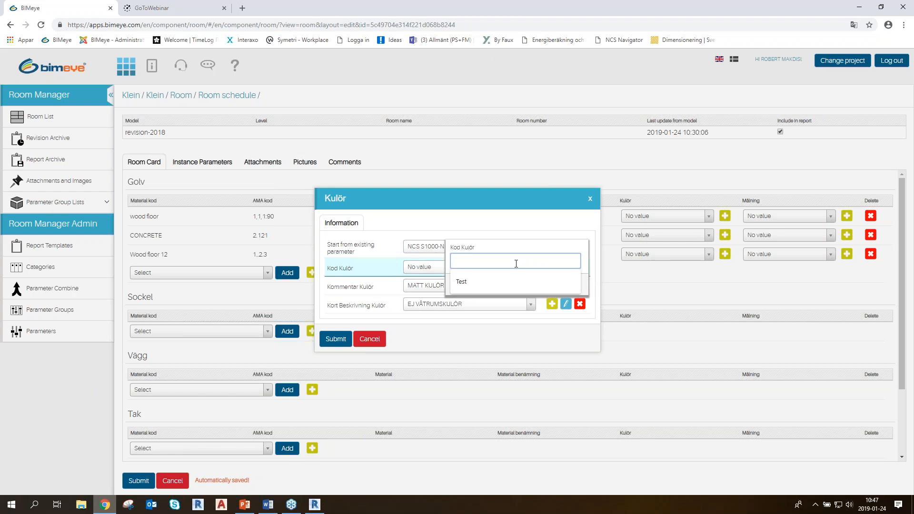
text(NCS 1050-Y)
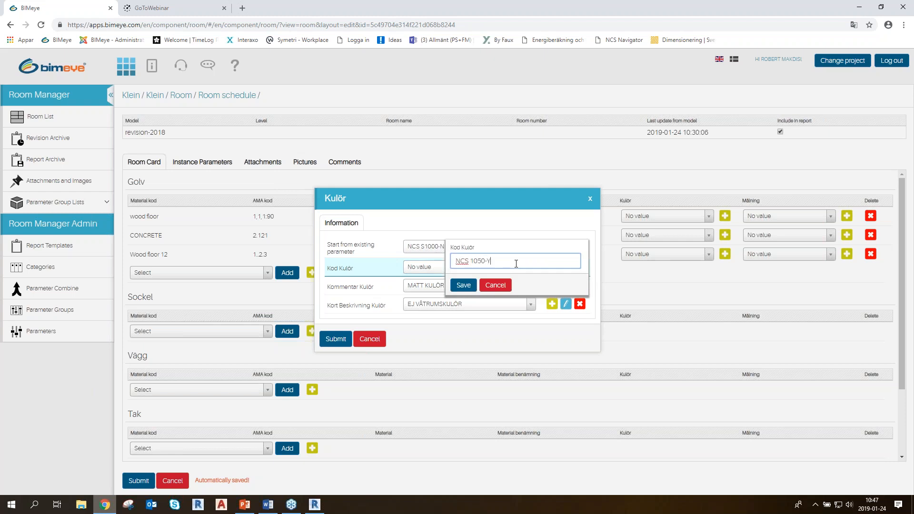
click(463, 285)
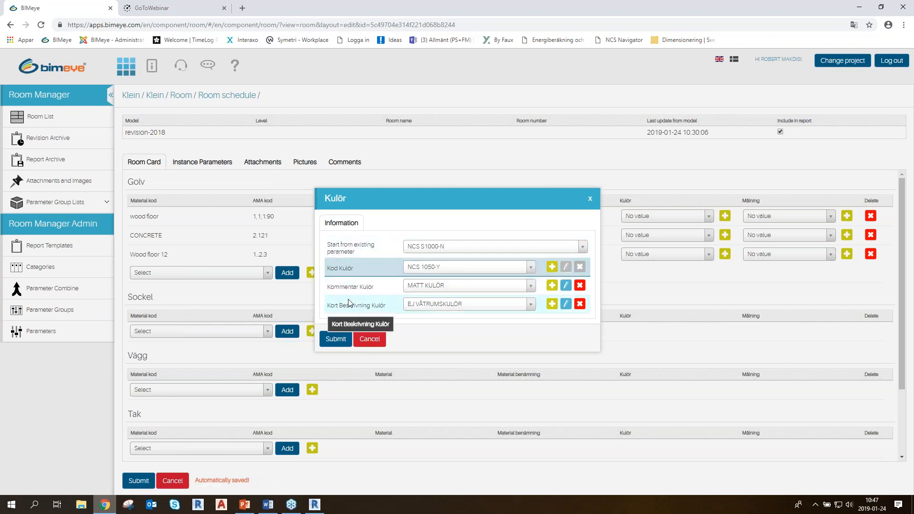
click(334, 339)
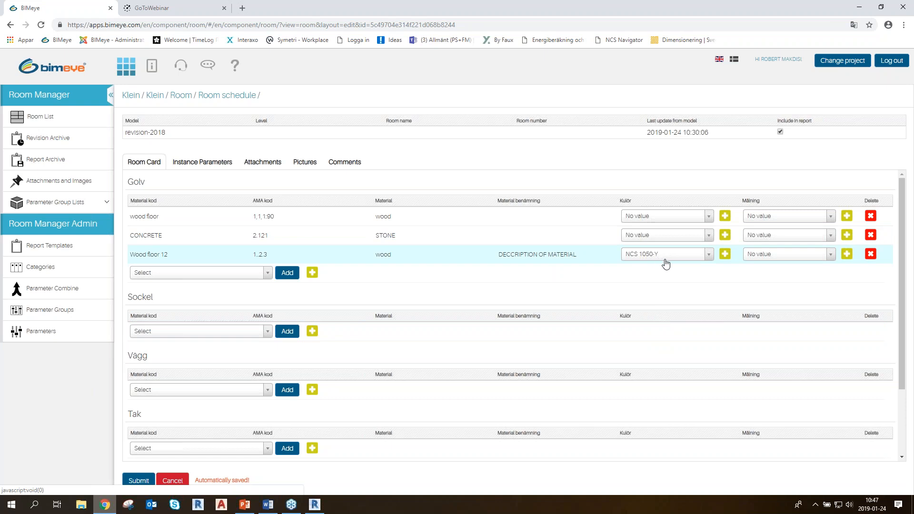
Set Målning to M.01-01 for the Wood floor 12 row and look through the remaining Room Card sections
click(782, 258)
click(770, 291)
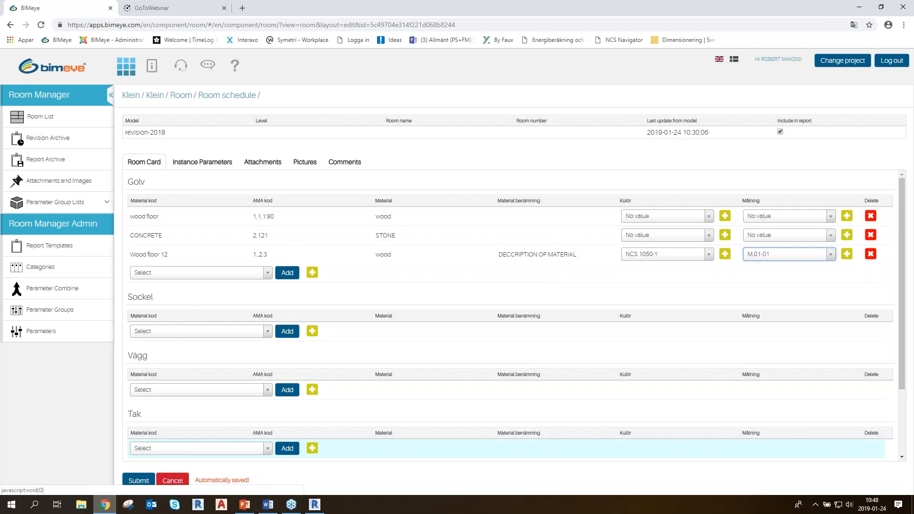
scroll(180, 318, down, 2)
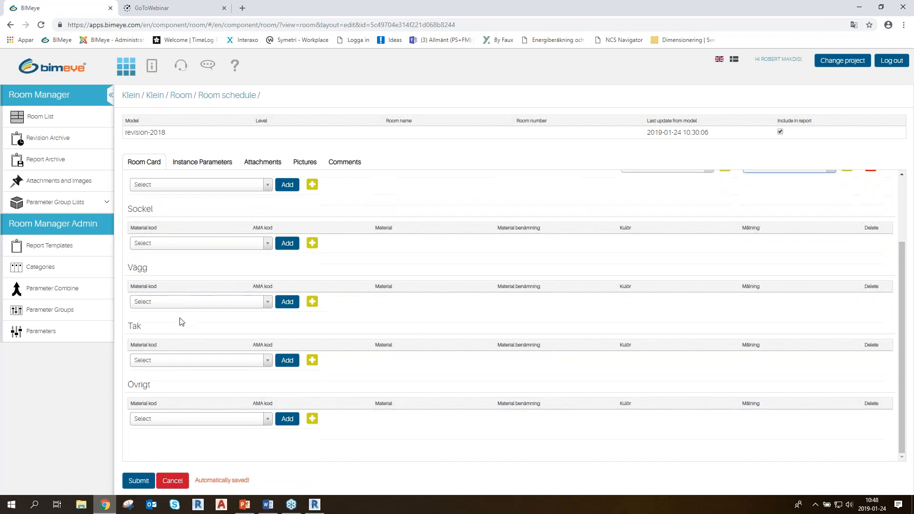
scroll(181, 323, up, 2)
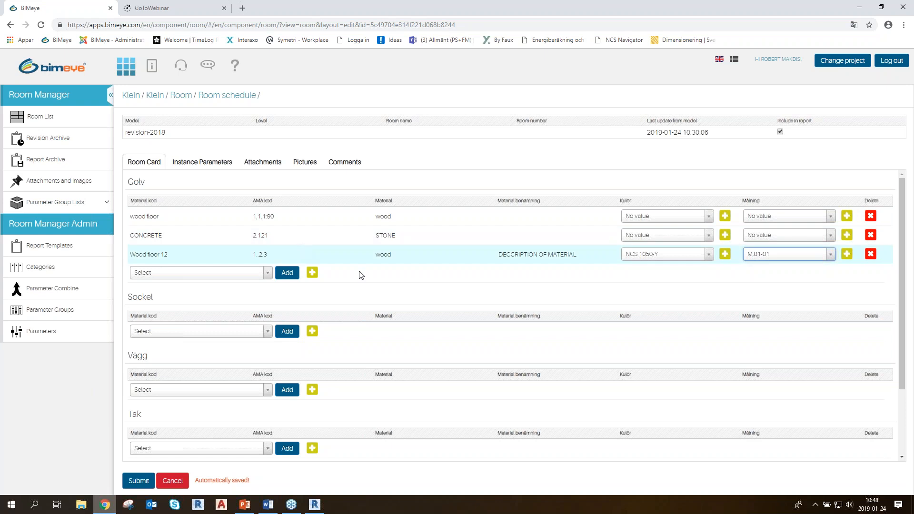
Expand the Parameter Group Lists and check the material choices available in the room's Golv section
click(105, 204)
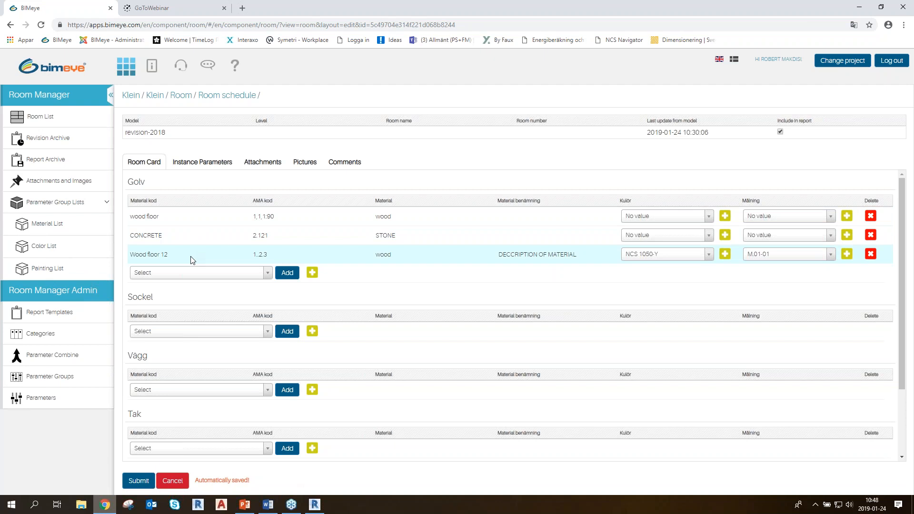
click(205, 272)
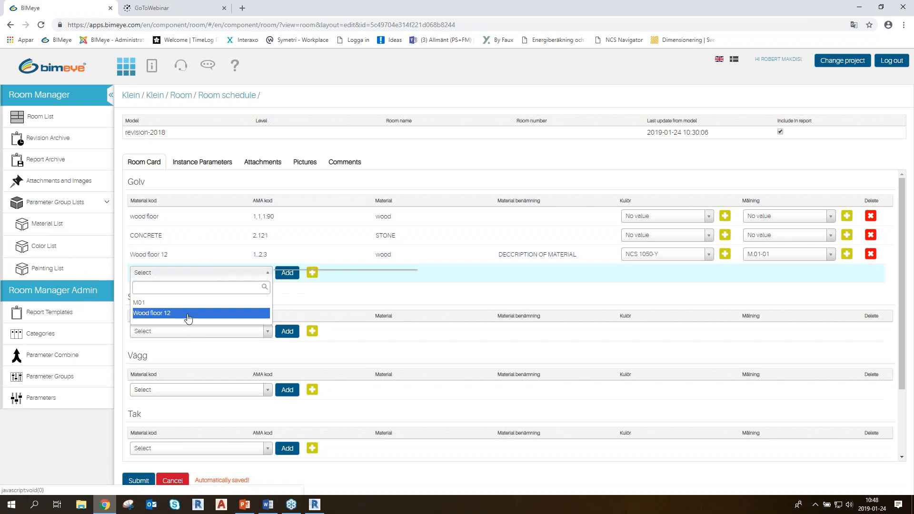
click(474, 294)
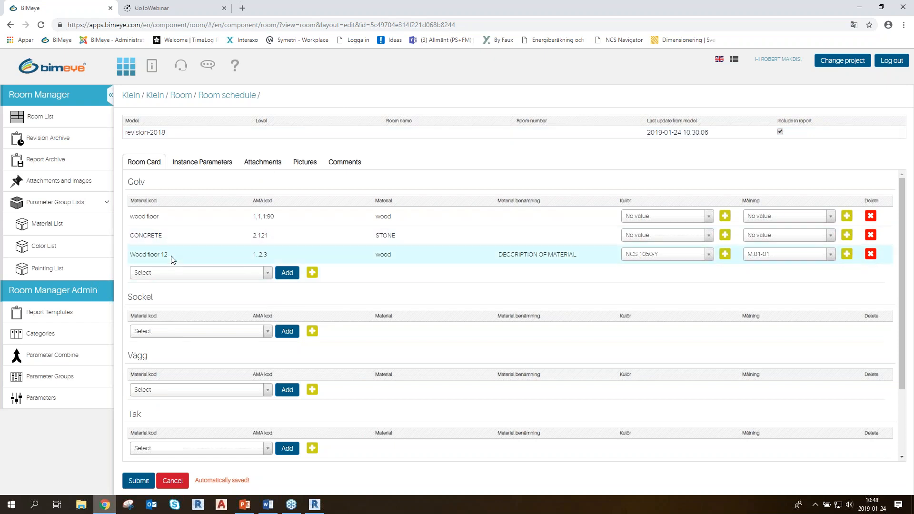
Open the room's instance parameters and examine the Golv value in the Ytskikt group
click(211, 163)
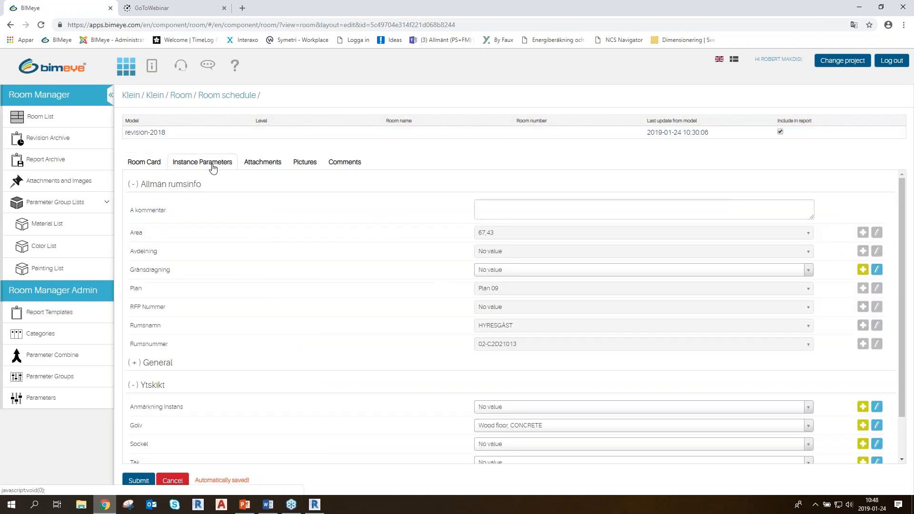
scroll(296, 257, down, 1)
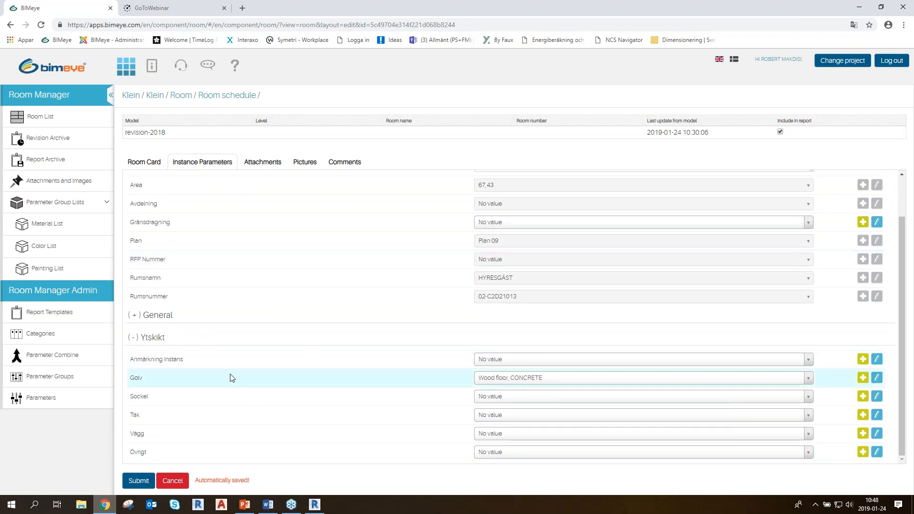
key(ctrl)
key(ctrl)
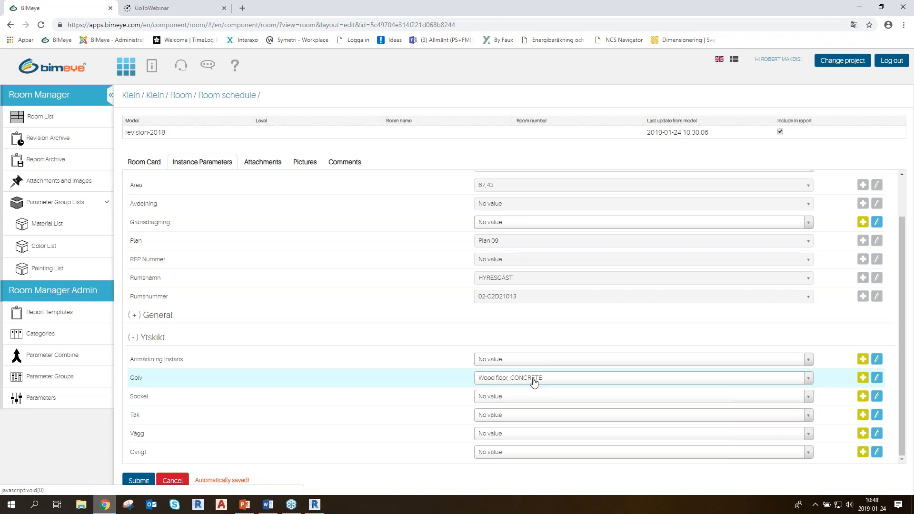
scroll(516, 359, up, 1)
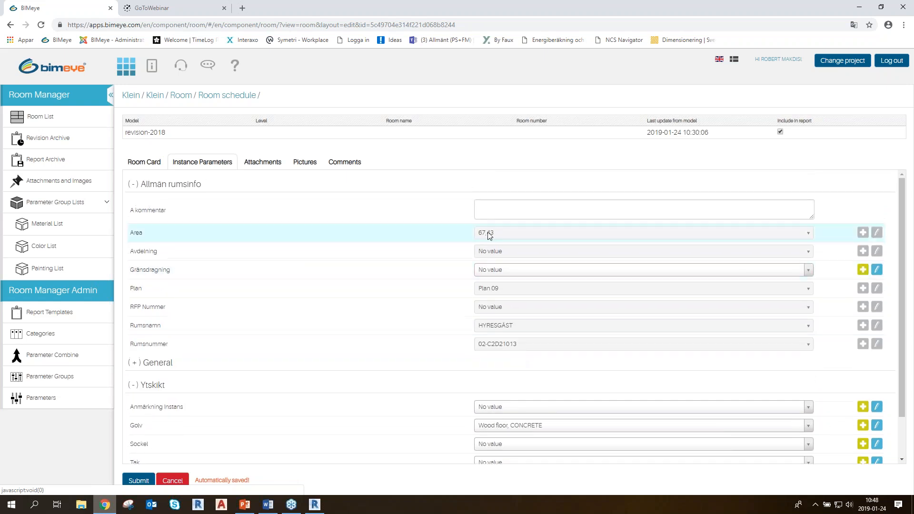
Delete the Planvy Bild image from the room's pictures
click(302, 162)
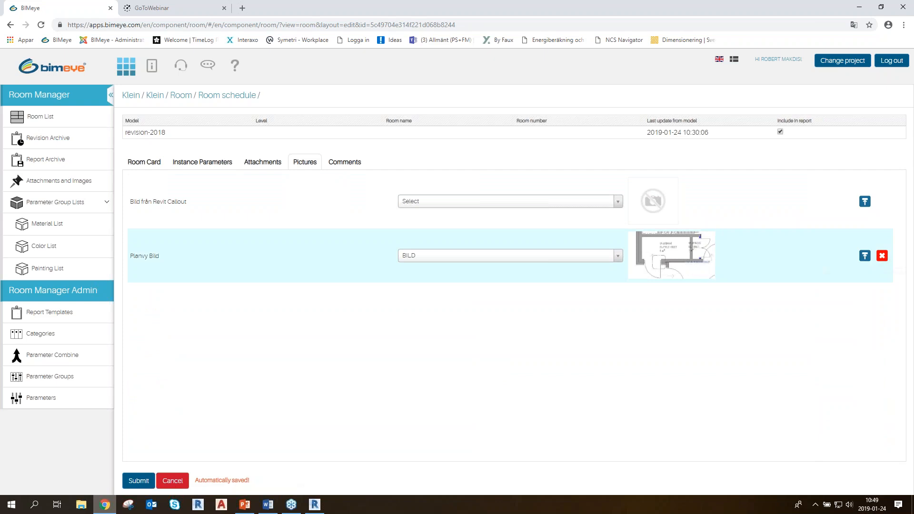
click(881, 256)
click(414, 323)
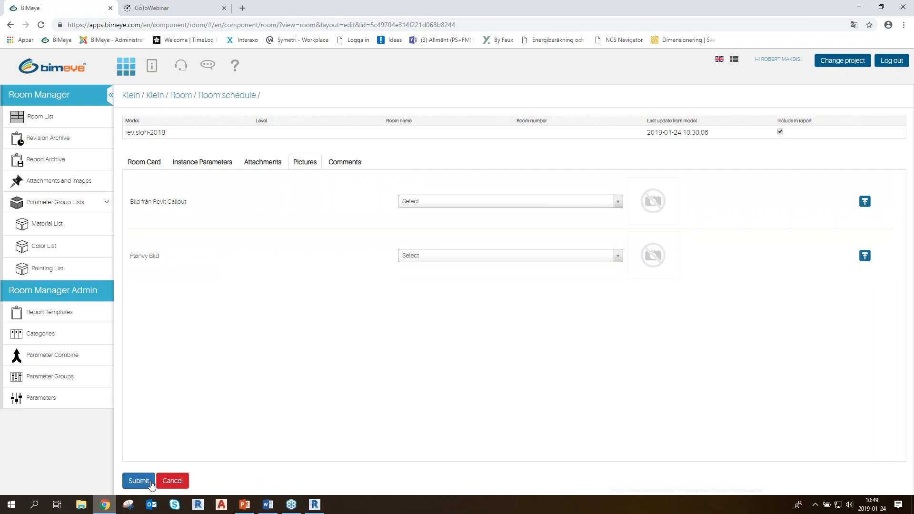
Go back to the Room Card, open the Room List and check the Golv materials listed for the HYRESGÄST room
click(148, 162)
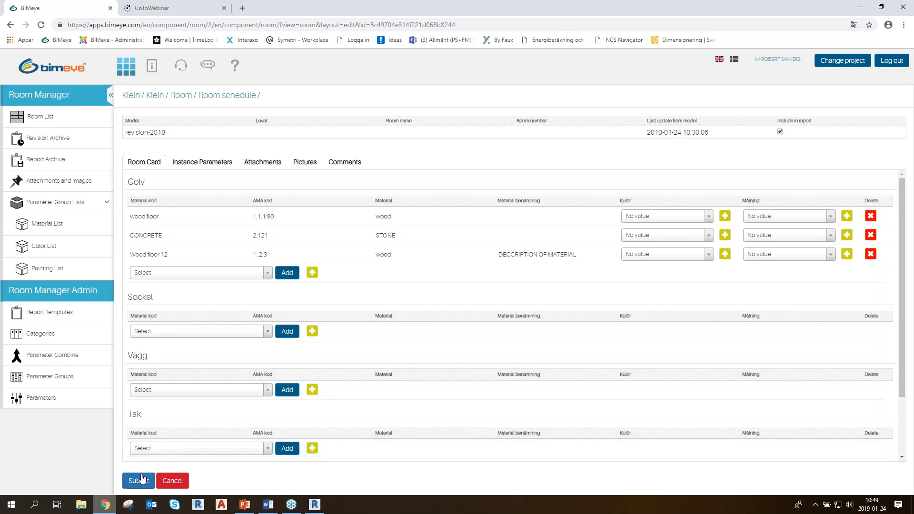
click(46, 119)
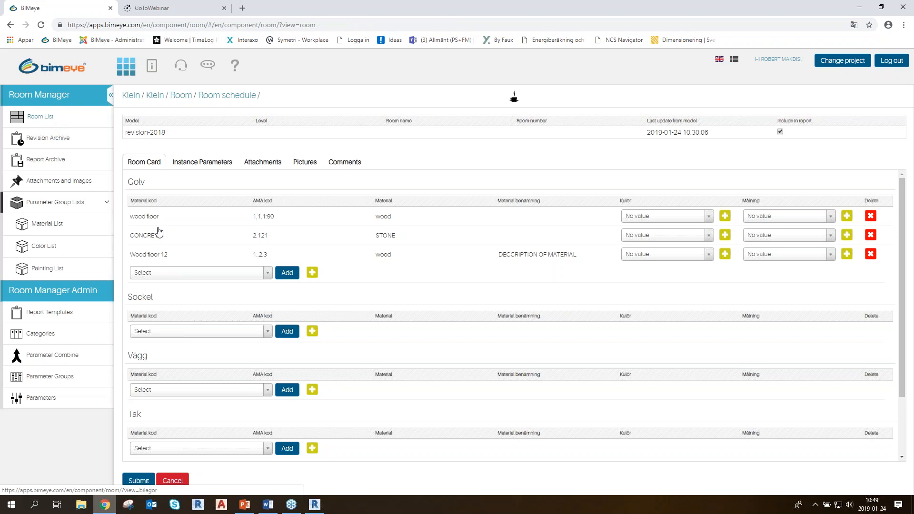
click(48, 118)
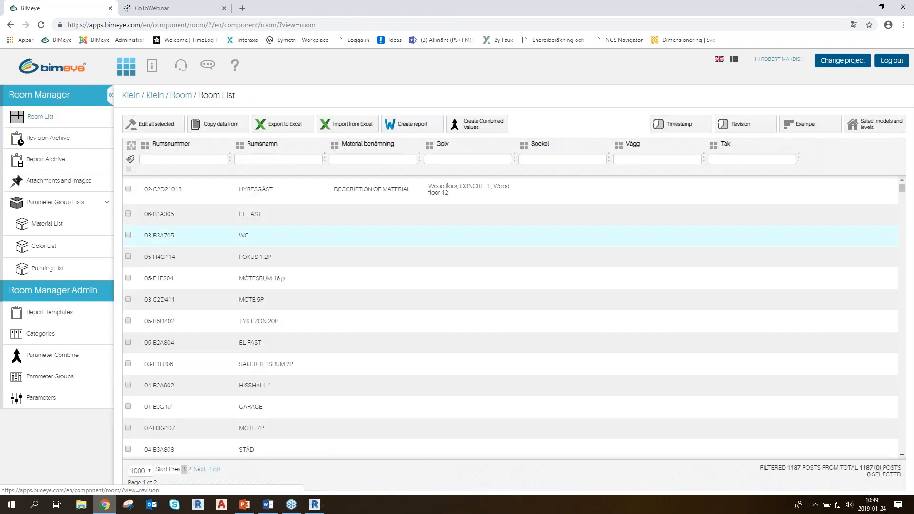
click(477, 192)
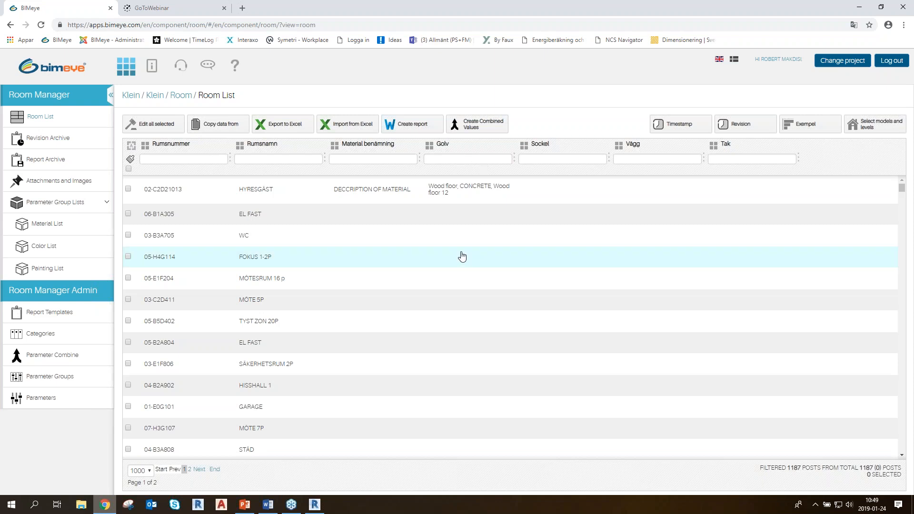
Switch to Revit and configure Create Views for rooms with plan views, a 500 offset and the 00 Arbetsvy - Planer view template
key(alt+Tab)
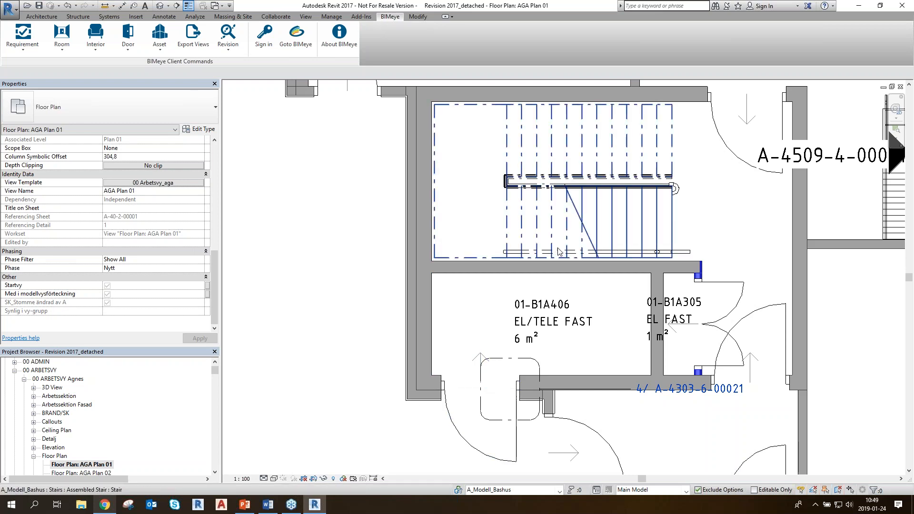
click(65, 53)
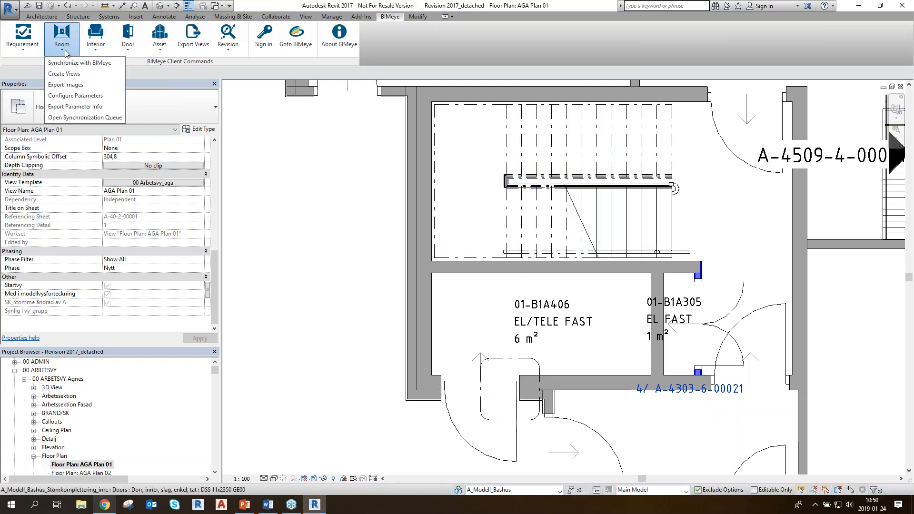
click(80, 75)
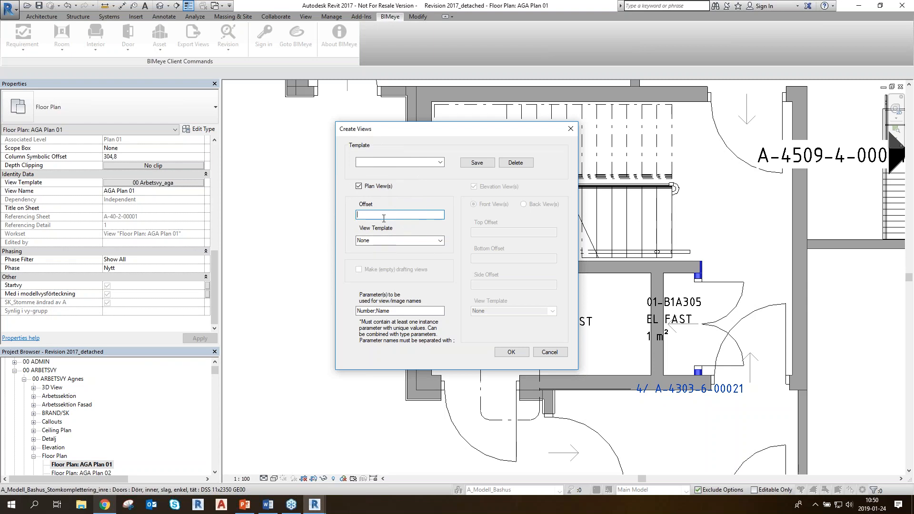
text(500)
click(438, 241)
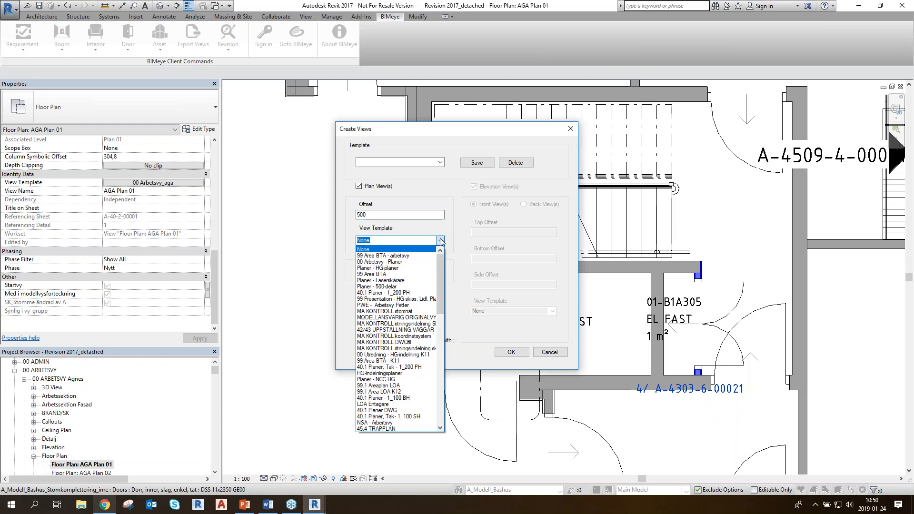
click(405, 262)
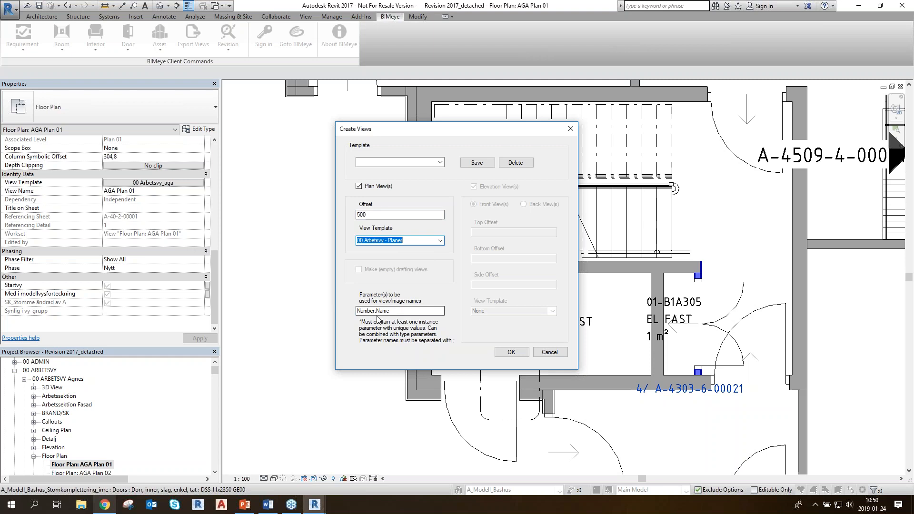
Reposition the Create Views dialog and generate the room plan views, keeping Number;Name as the naming parameters
drag(478, 128, 351, 109)
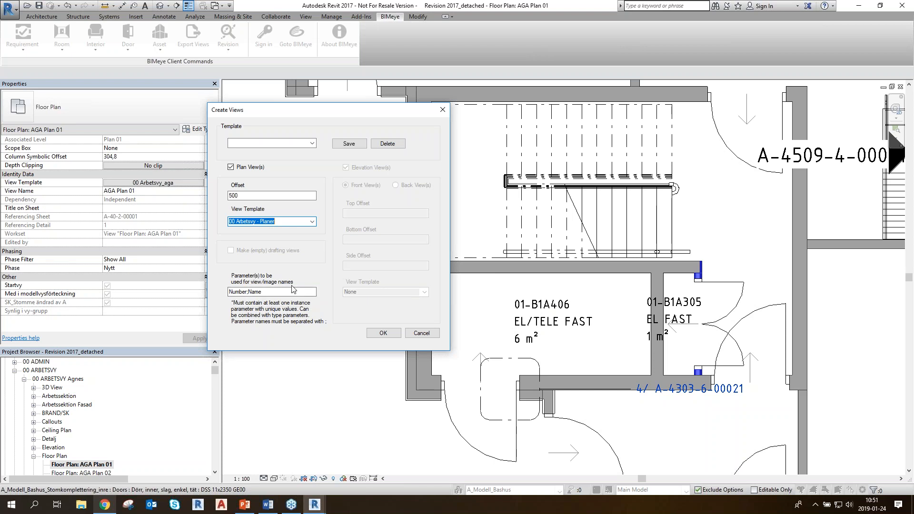
drag(337, 118, 364, 131)
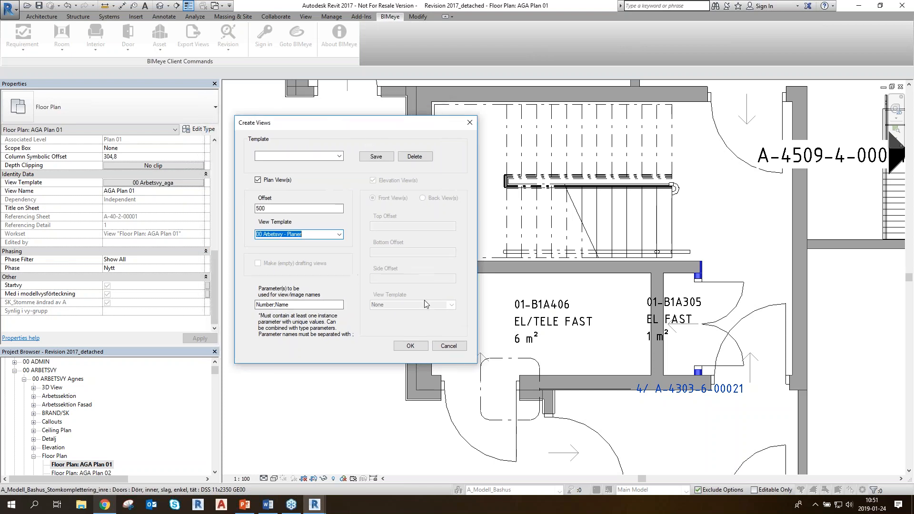
click(411, 346)
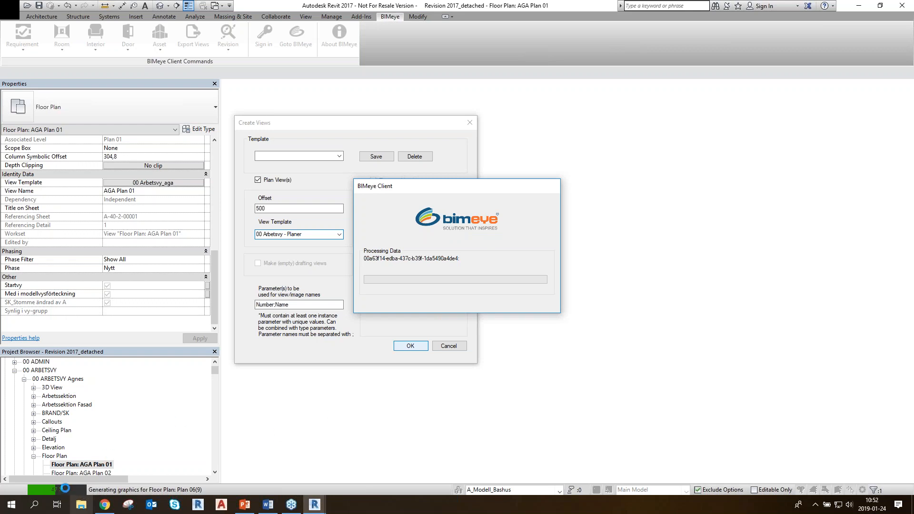
key(ctrl)
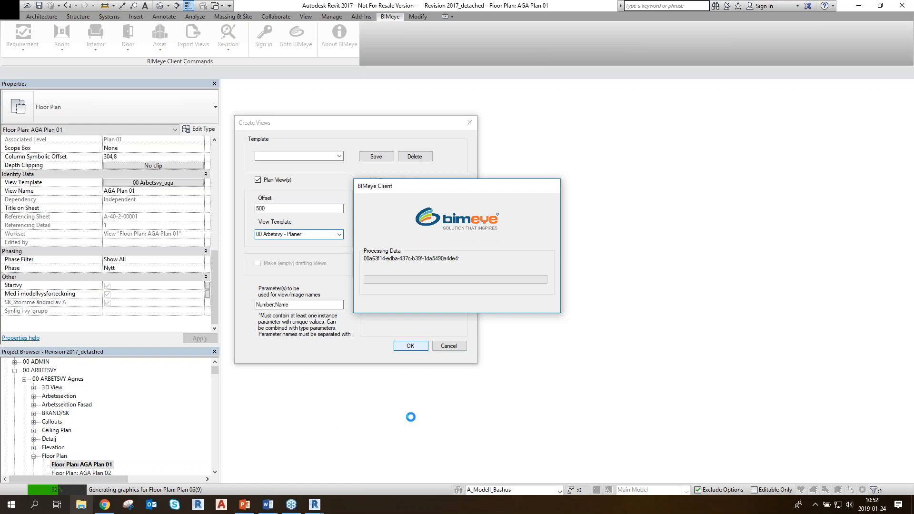
click(105, 504)
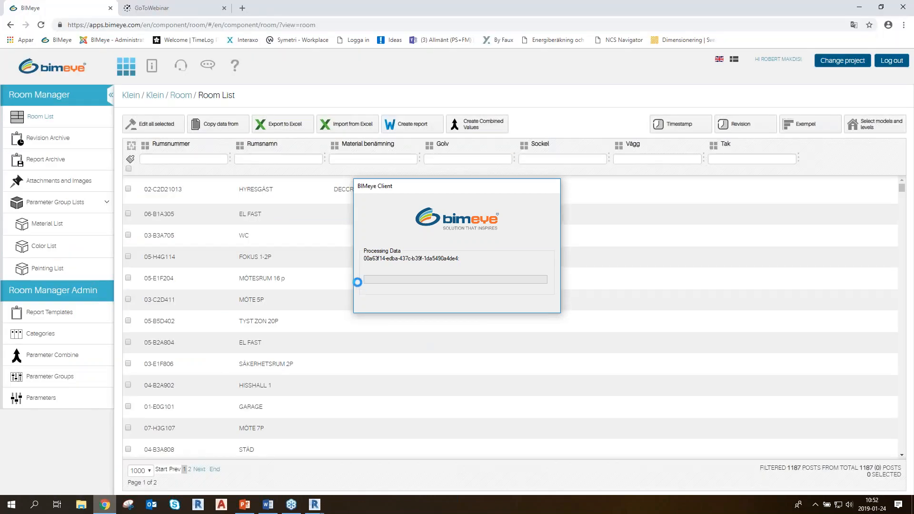
mouse_move(314, 504)
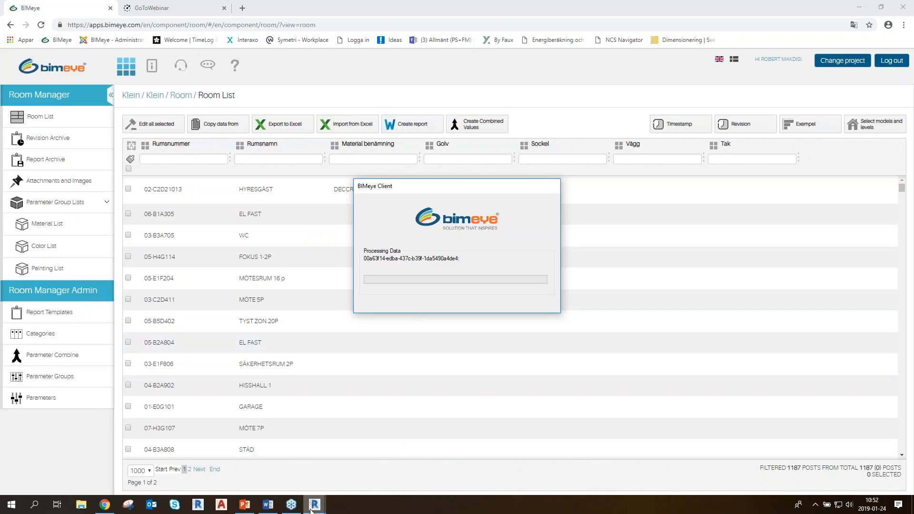
key(alt+Tab)
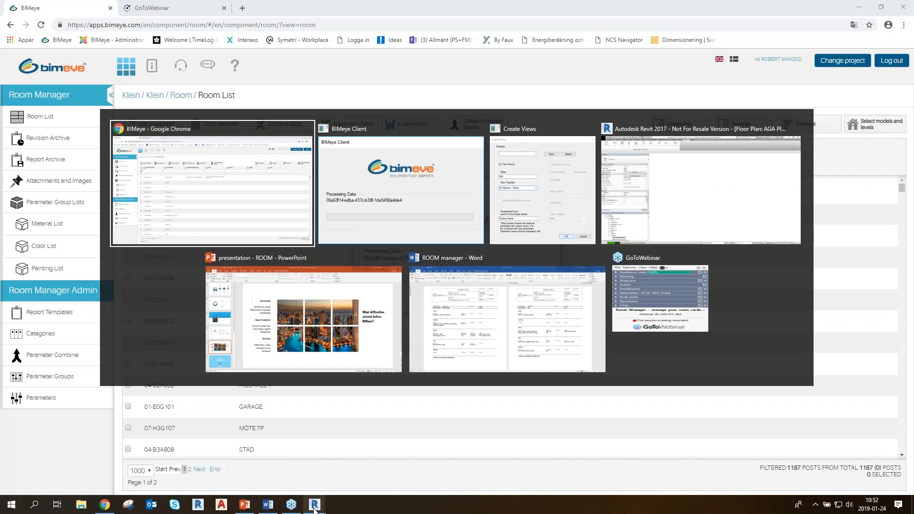
key(alt+Tab)
key(alt+Tab)
key(alt+Tab)
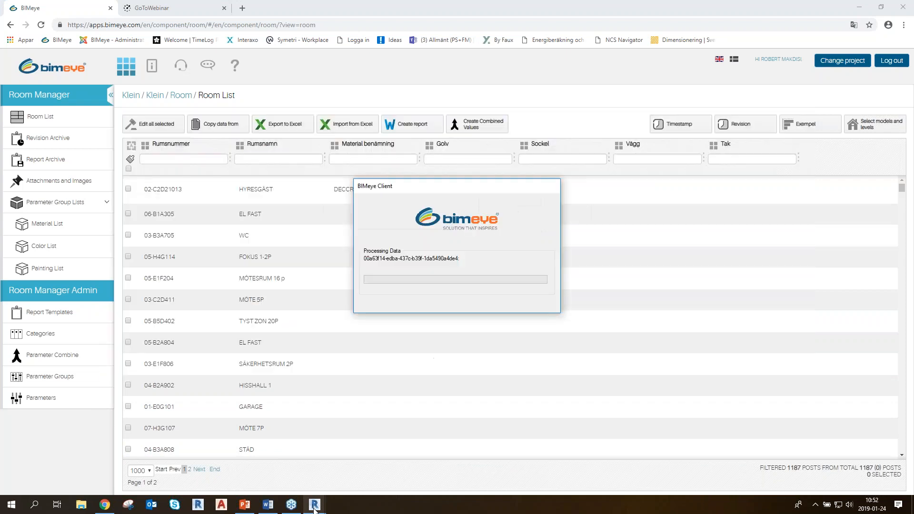
key(alt+Tab)
mouse_move(314, 506)
click(353, 461)
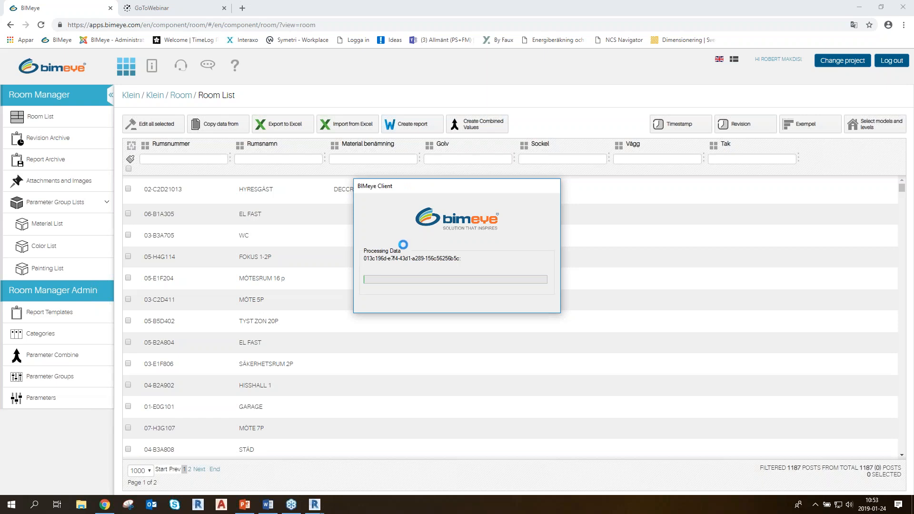
Switch to BIMeye in Chrome and try to bring the Revit and Create Views windows to the front
click(105, 504)
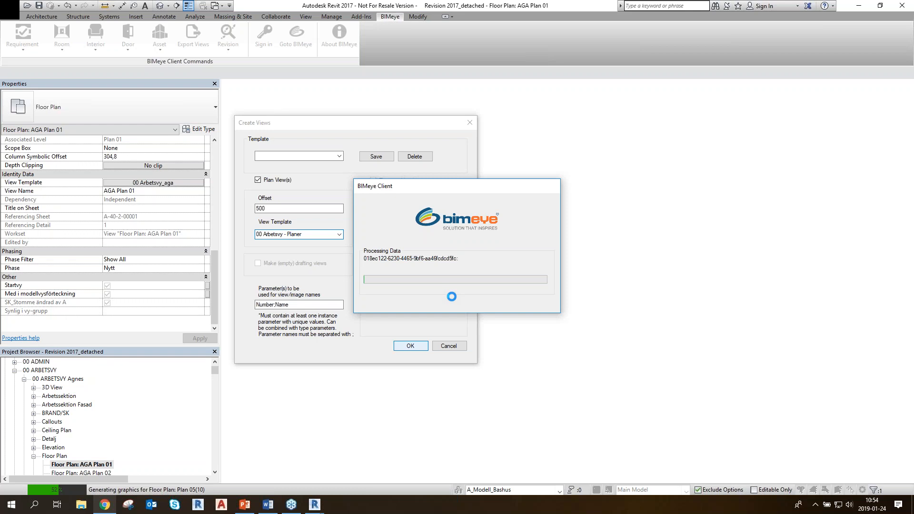
key(alt+Tab)
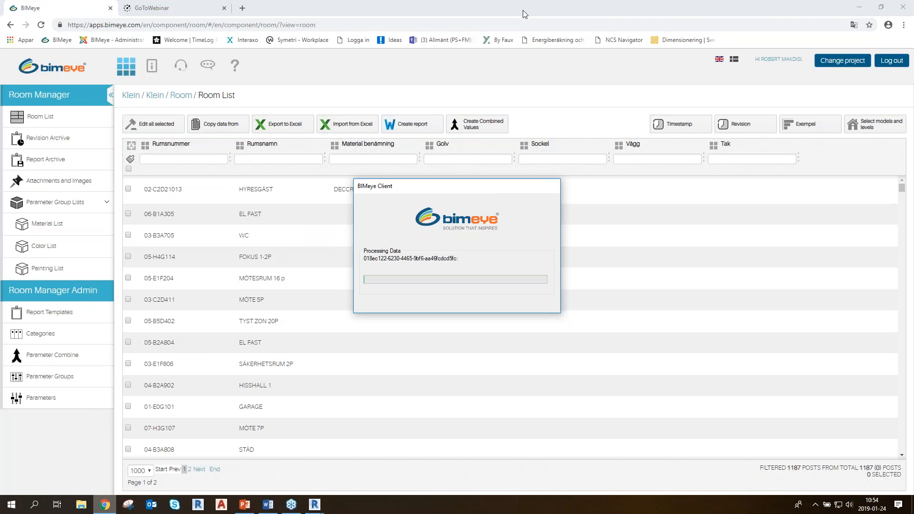
click(520, 56)
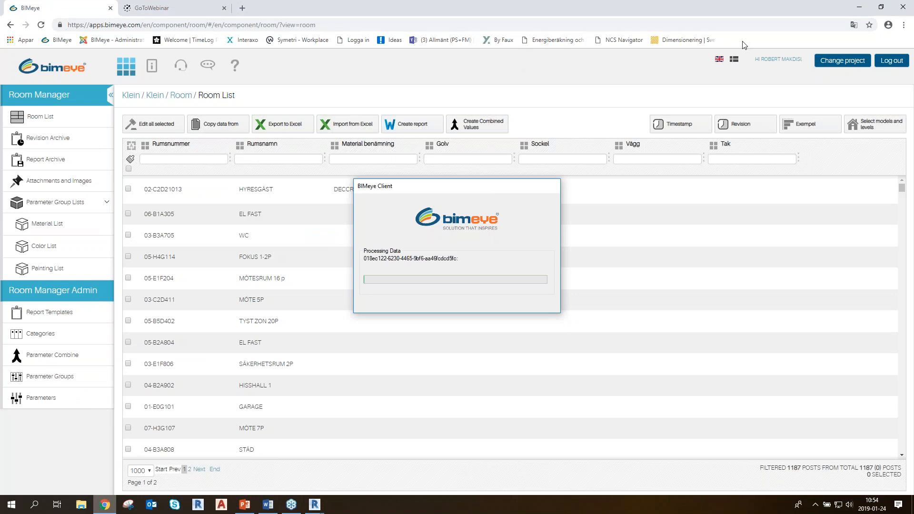
click(312, 507)
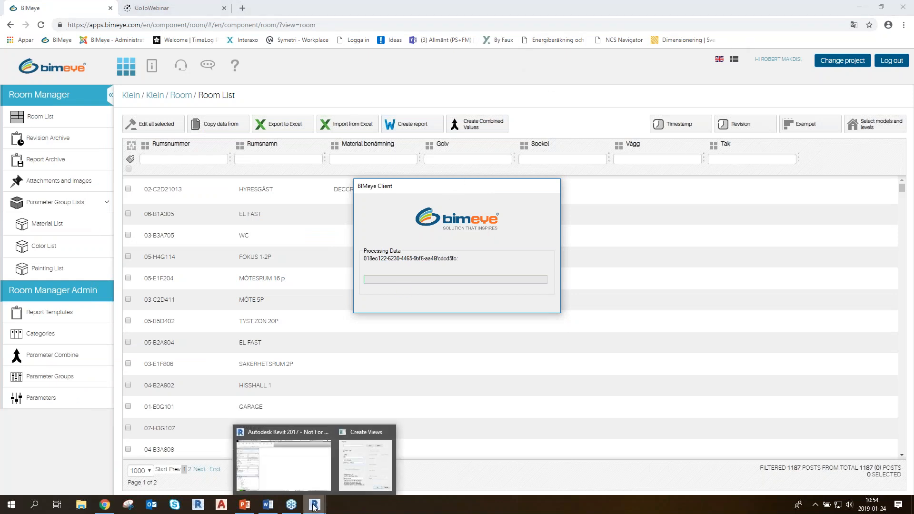
click(306, 477)
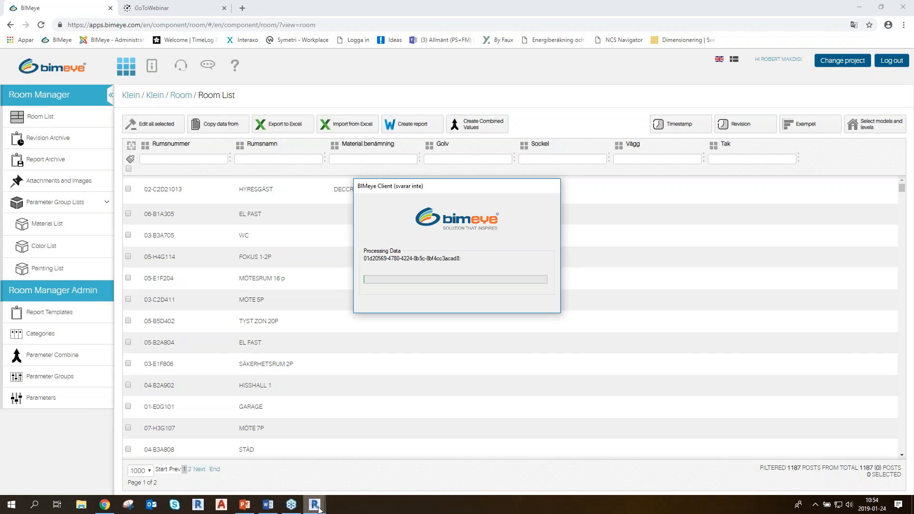
mouse_move(315, 506)
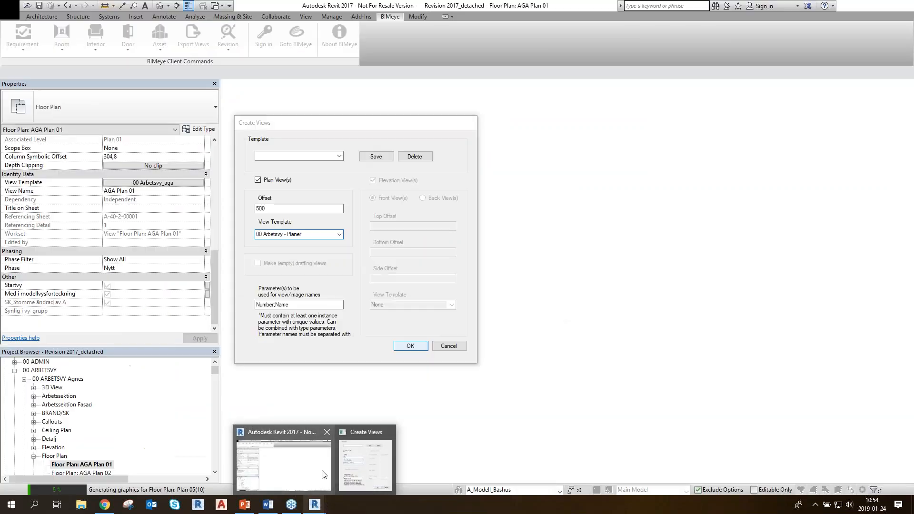
mouse_move(339, 457)
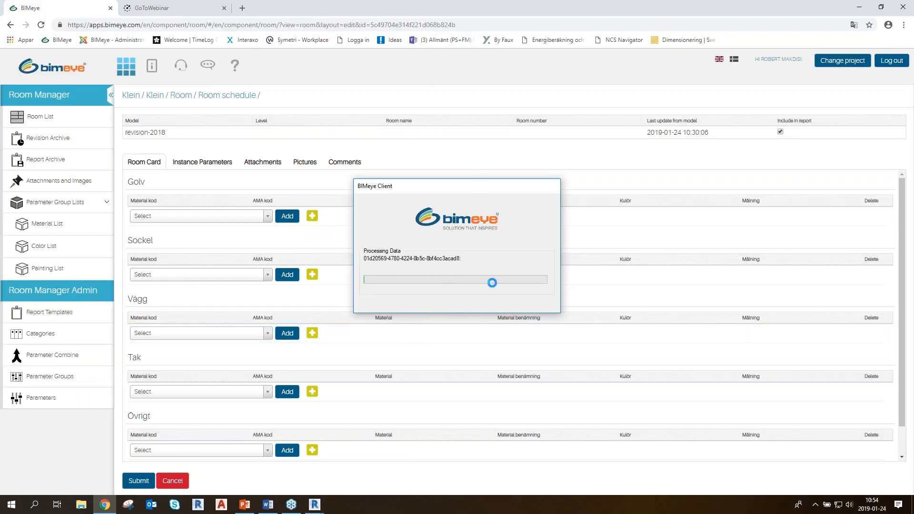
Open the HYRESGÄST room 02-C2D21013 from the Room List and assign an available picture to its Planvy Bild
click(40, 116)
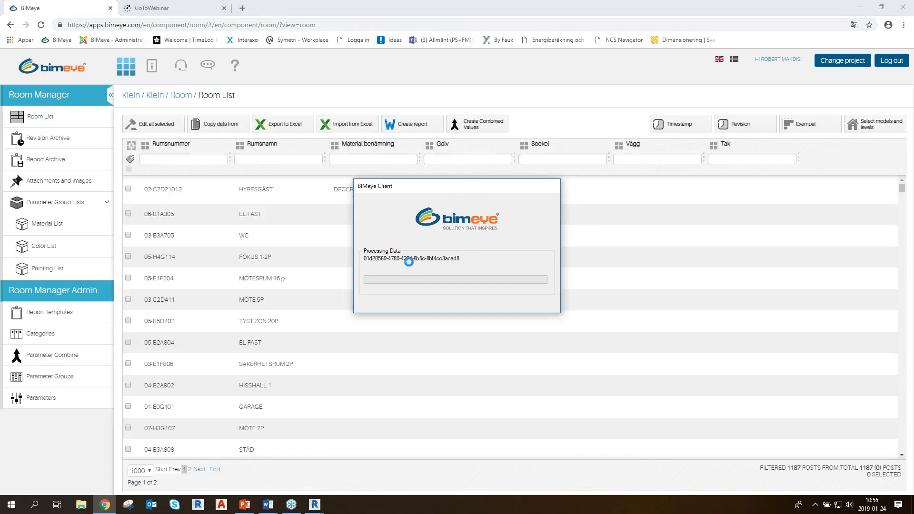
double_click(164, 191)
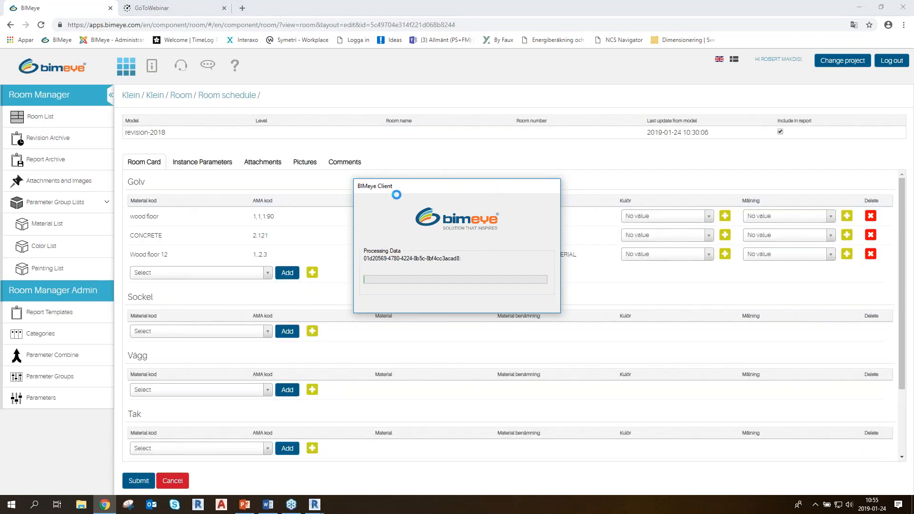
click(297, 164)
click(456, 190)
click(595, 256)
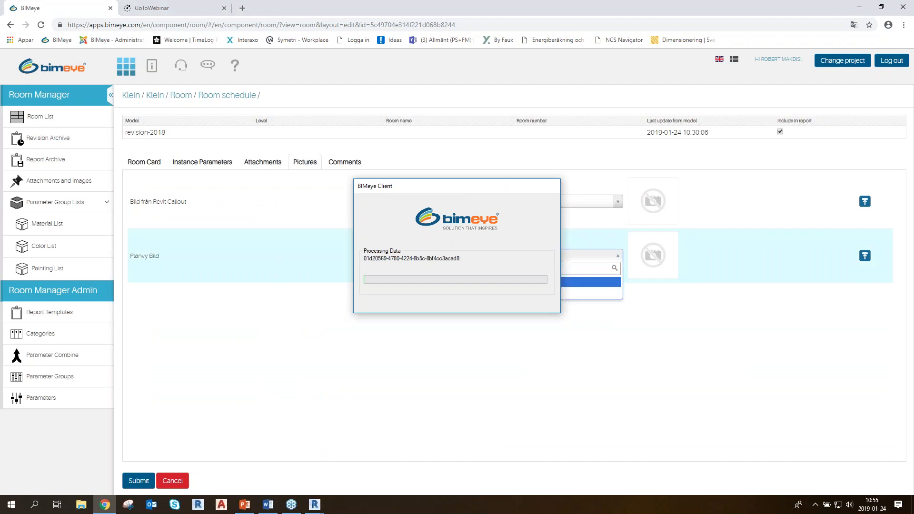
click(591, 292)
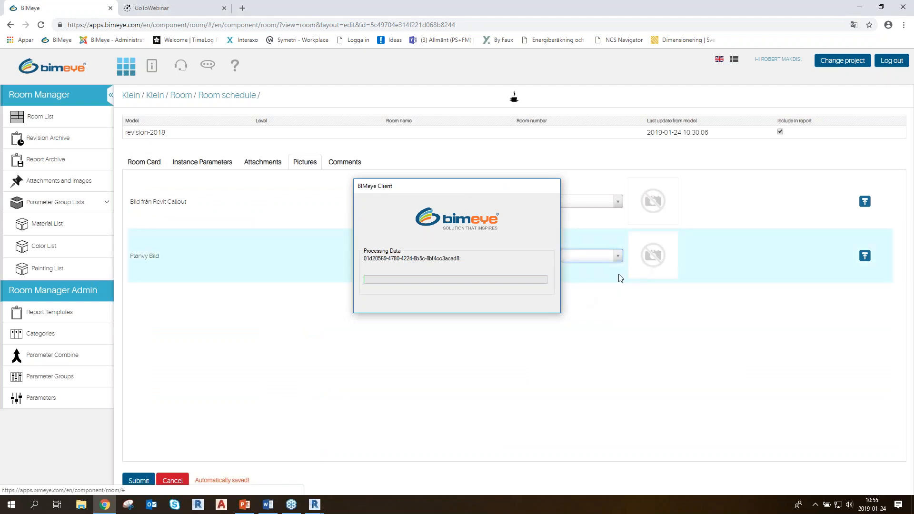
Preview the Planvy Bild picture in its own window, reposition the preview and close it
click(675, 255)
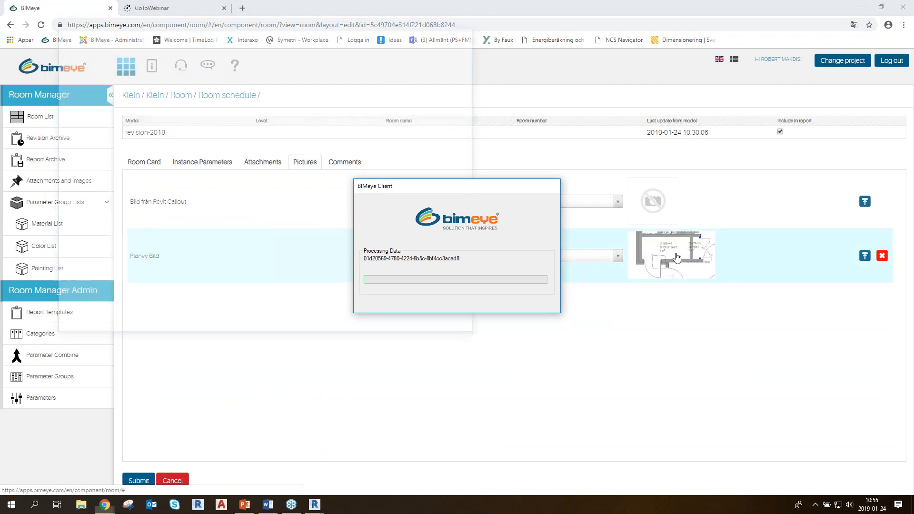
drag(319, 33, 267, 95)
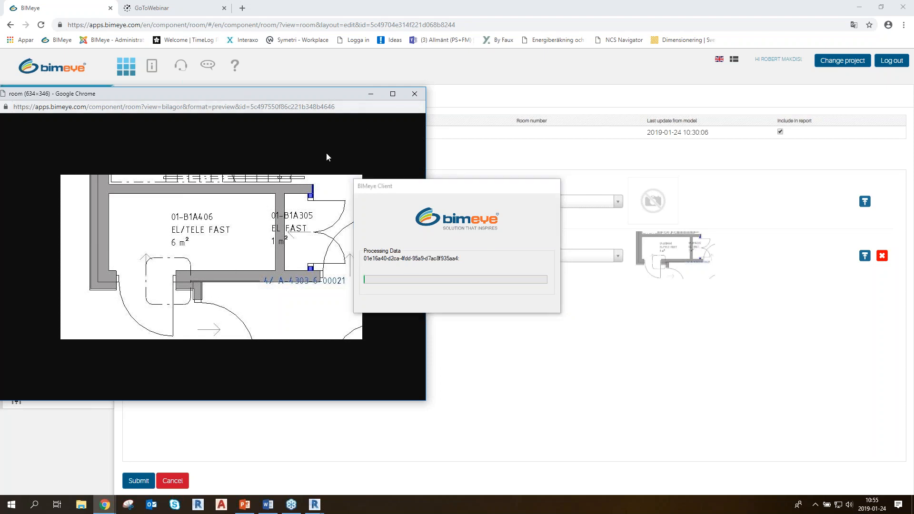
click(414, 94)
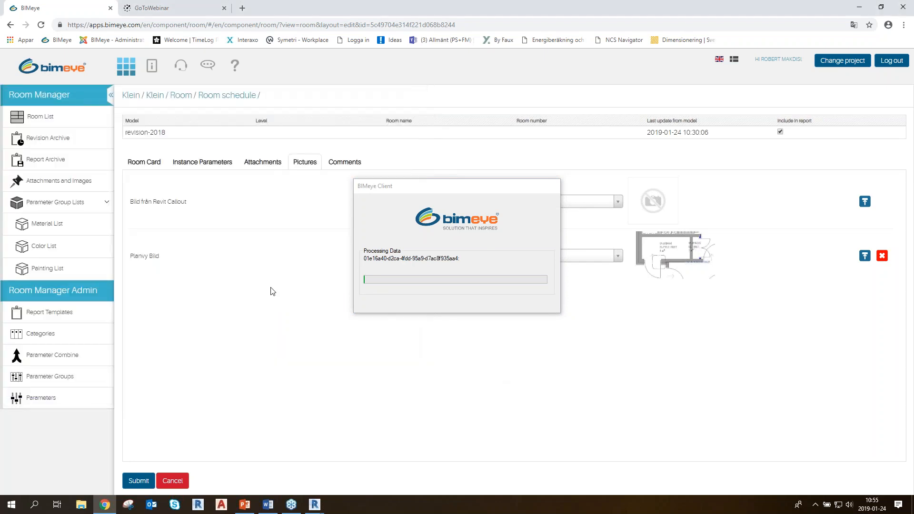
Leave the room, reopen HYRESGÄST to check its pictures, and return to the Room List
click(38, 123)
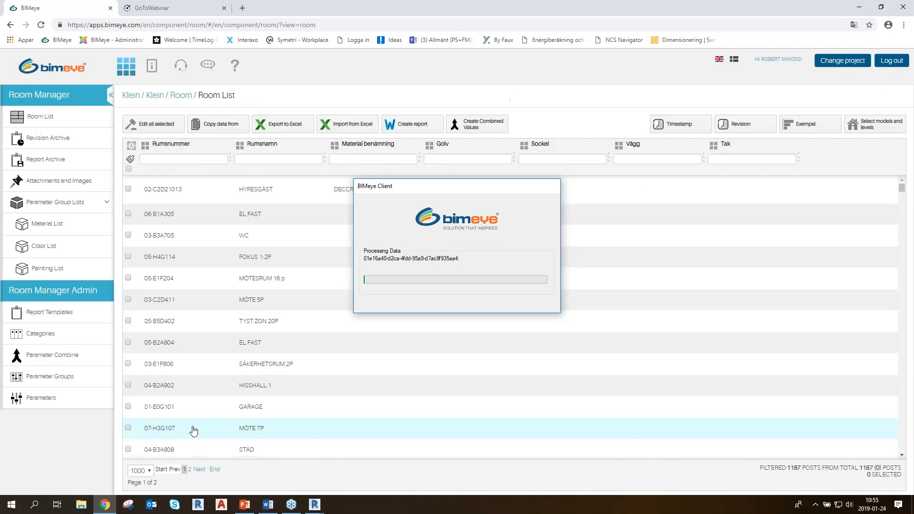
click(167, 191)
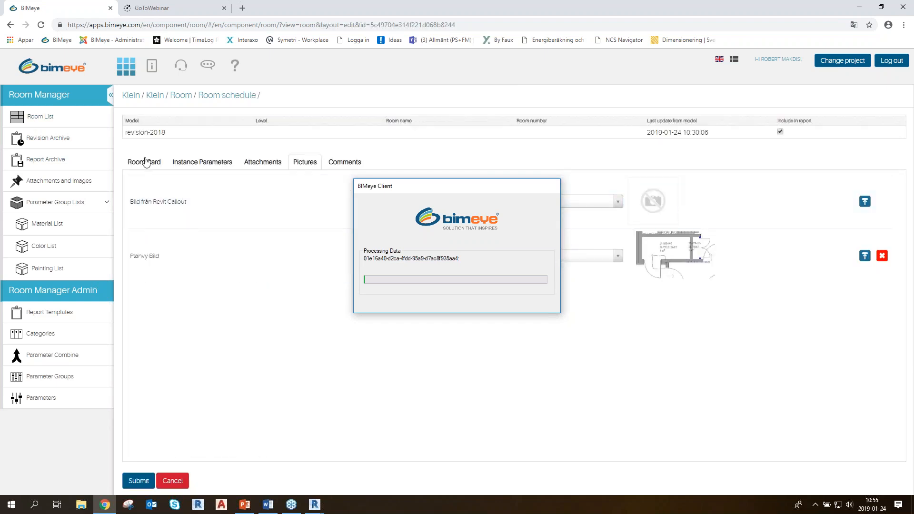
click(180, 482)
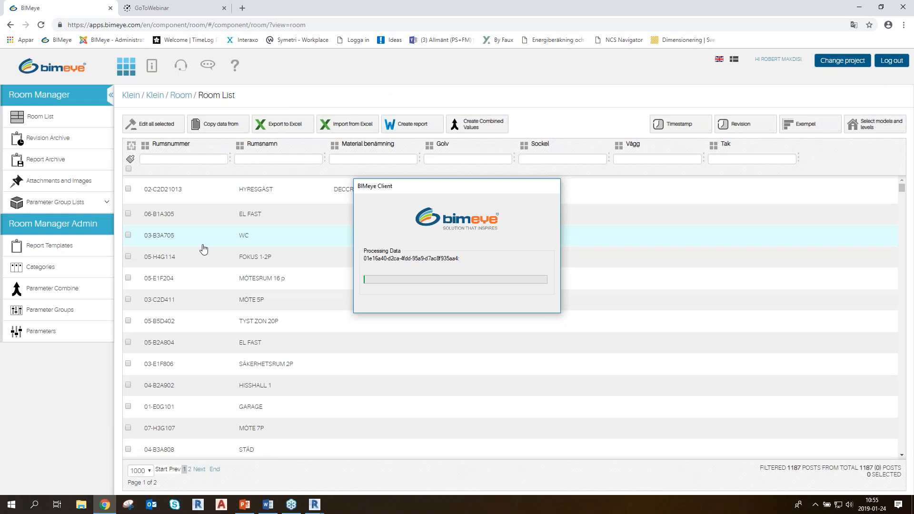
Select rooms 02-C2D21013, 06-B1A305 and 03-B3A705 and open the report settings for the Report type
click(128, 189)
click(128, 214)
click(128, 235)
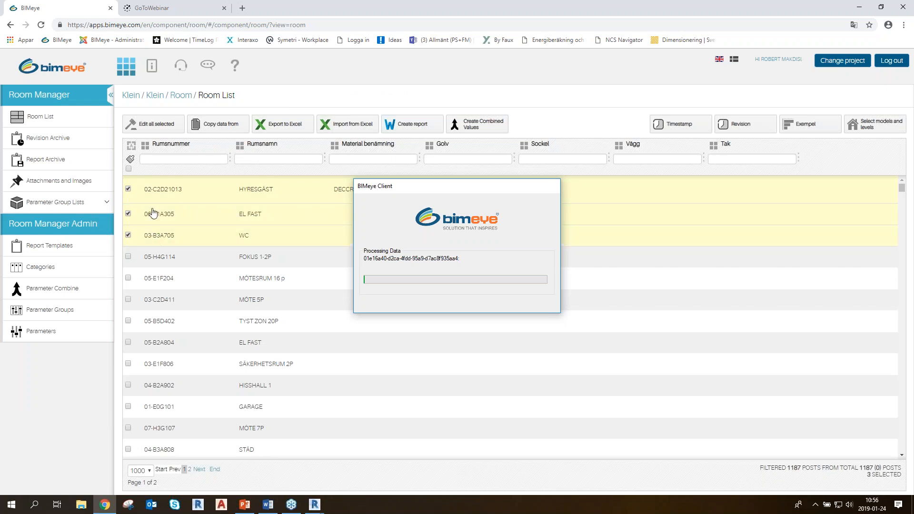
click(424, 126)
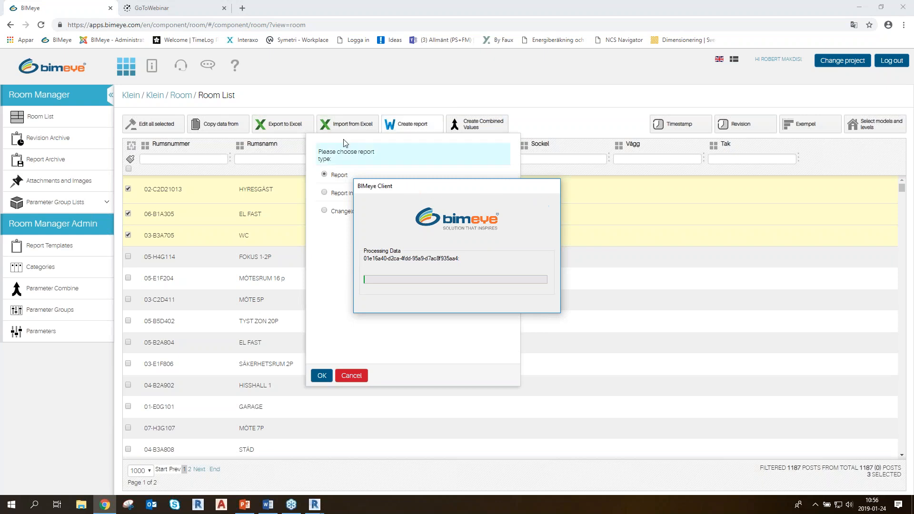
drag(390, 141, 272, 142)
click(405, 152)
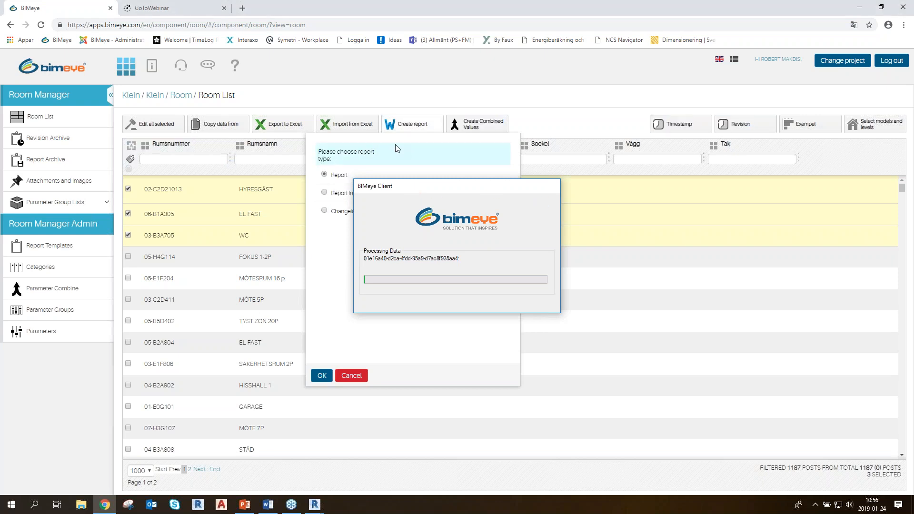
click(322, 376)
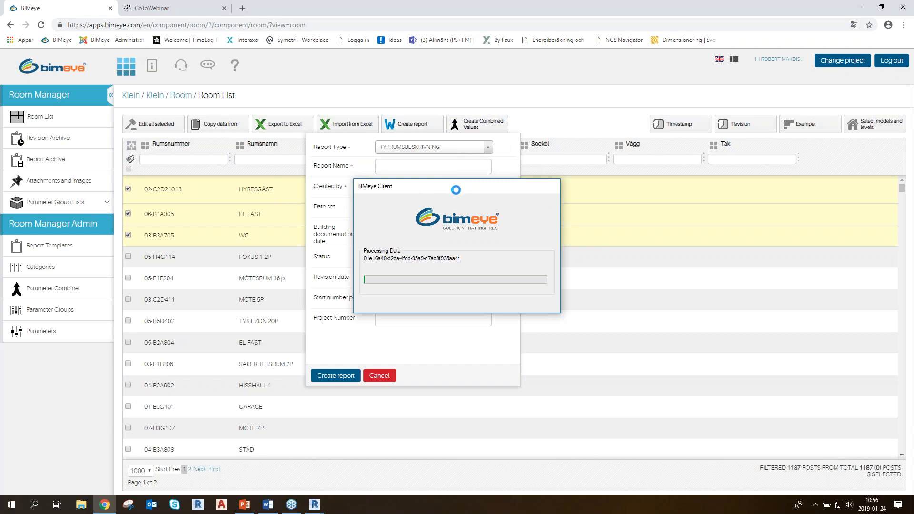
click(427, 189)
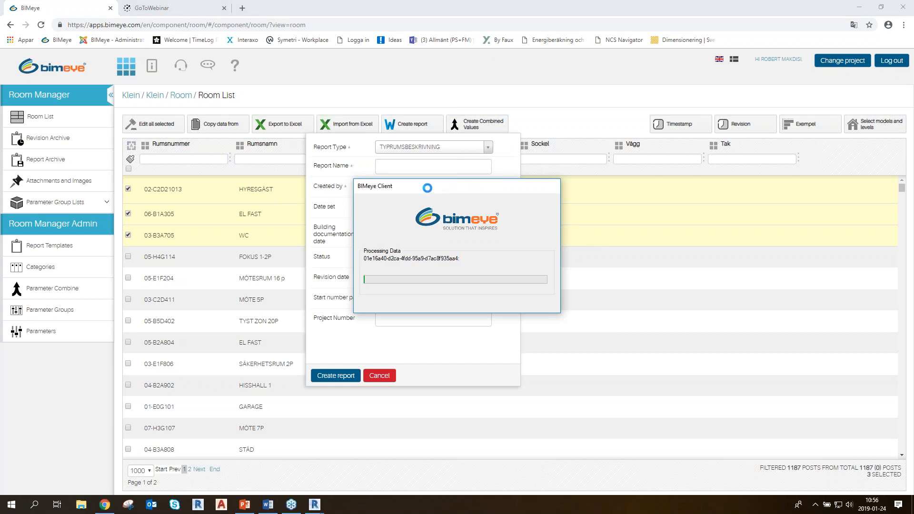
key(alt+Tab)
key(alt+Tab)
key(alt+Tab)
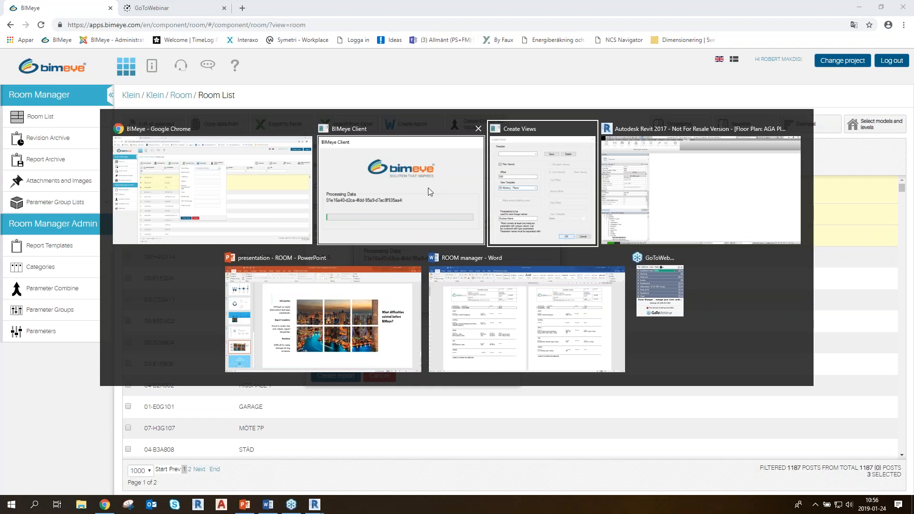
key(alt+Tab)
key(alt+Tab)
key(alt+Tab)
key(alt+Tab)
key(alt+Tab)
key(alt+Tab)
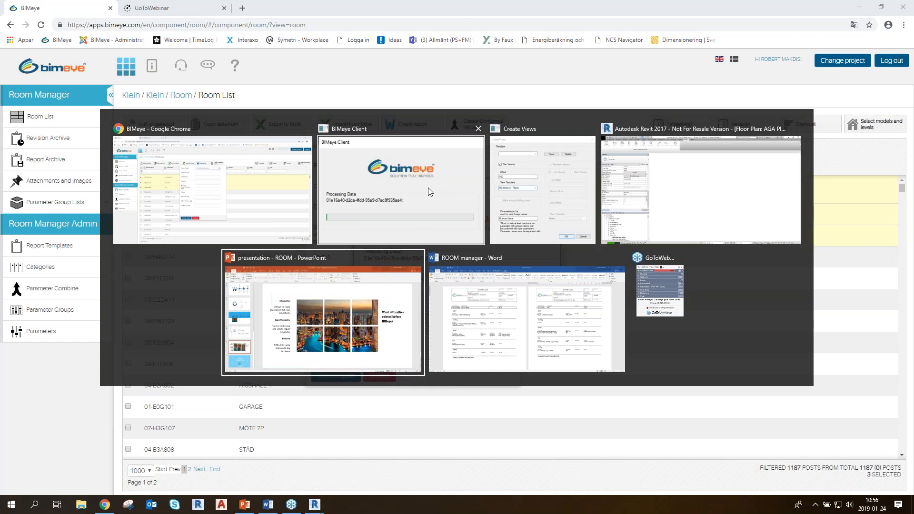
key(alt+Tab)
key(alt+Tab)
key(alt+Tab)
key(alt+Tab)
key(alt+Tab)
key(alt+Tab)
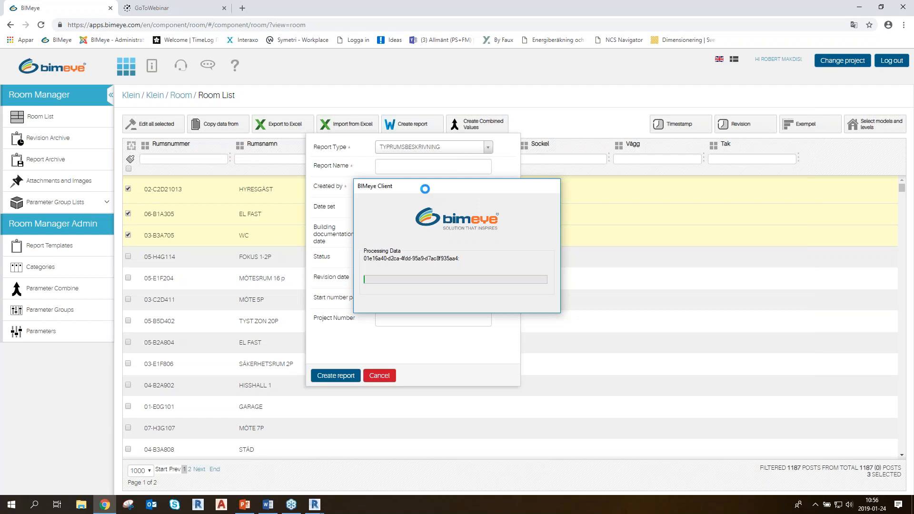
Close all Revit windows to stop the running BIMeye Client process
mouse_move(314, 505)
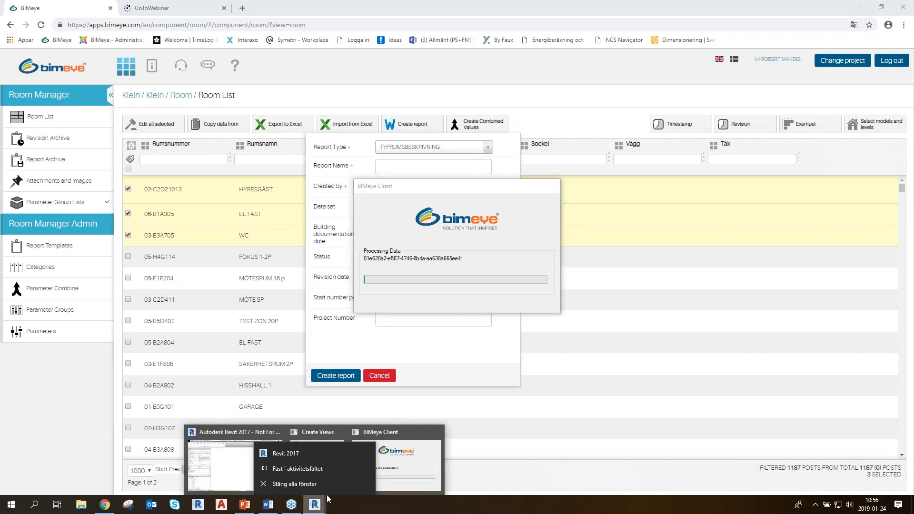
click(304, 485)
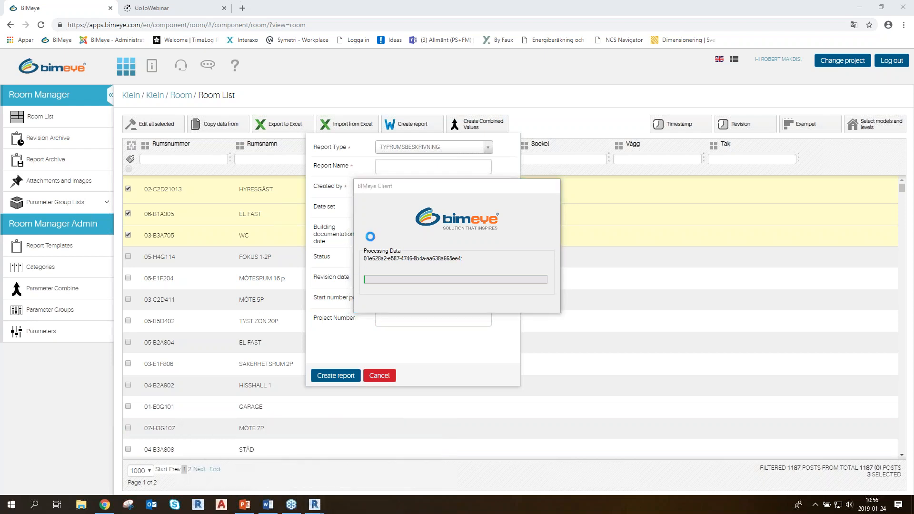
click(416, 262)
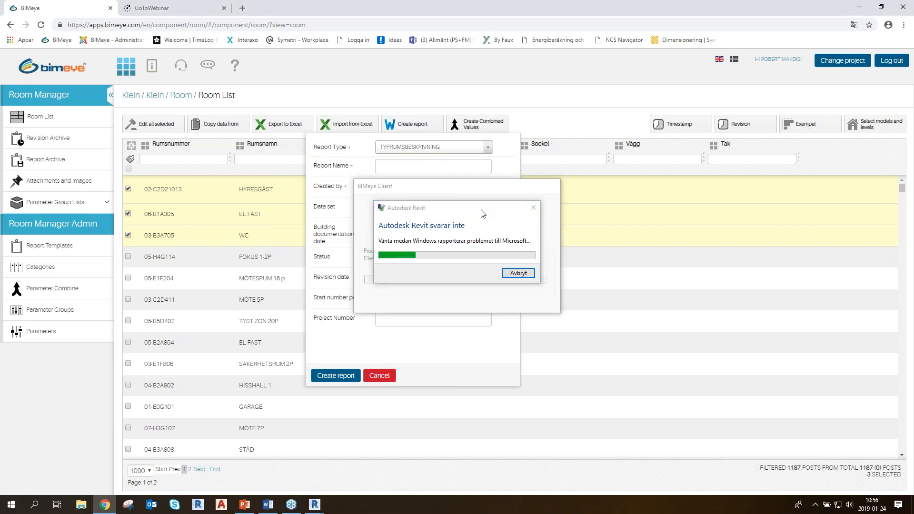
key(alt+Tab)
key(Tab)
key(Tab)
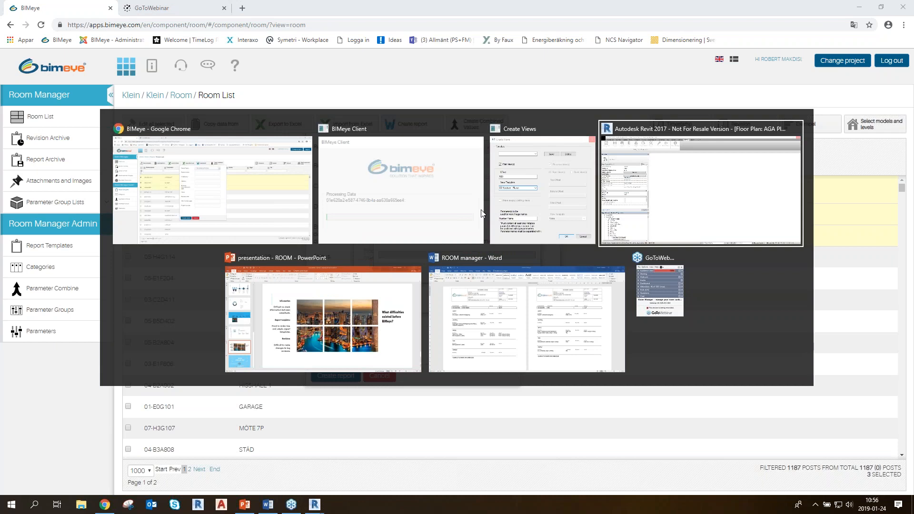
key(Tab)
key(Tab)
key(Tab)
key(Escape)
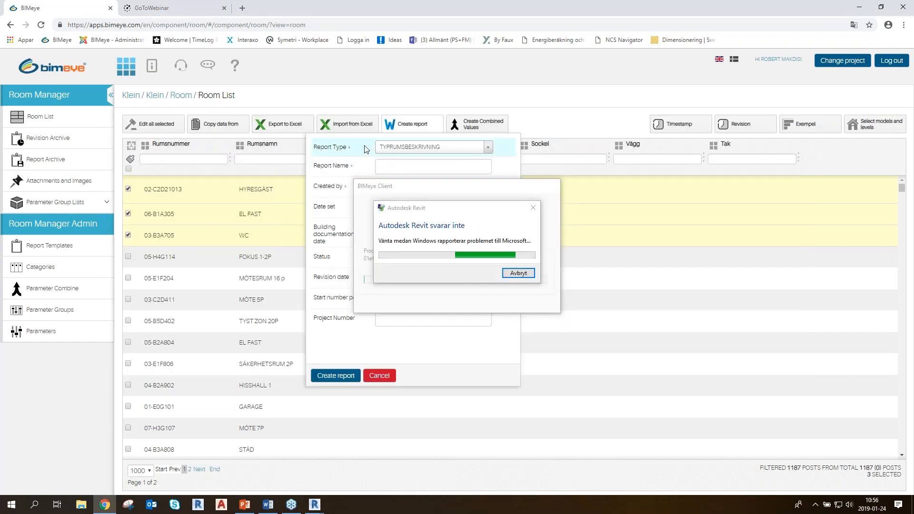
Cancel the Autodesk Revit problem report and open the project selection to change project
mouse_move(361, 143)
mouse_down()
mouse_move(299, 147)
mouse_move(357, 146)
mouse_up()
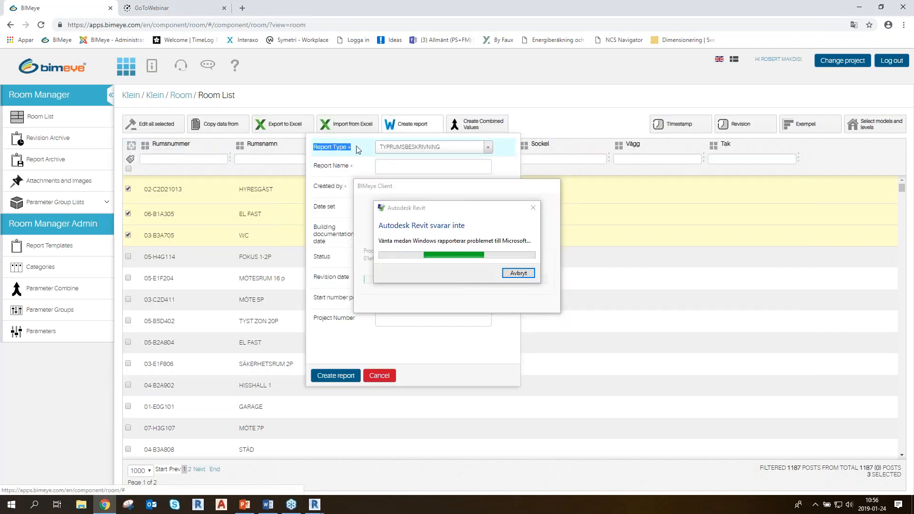
click(365, 146)
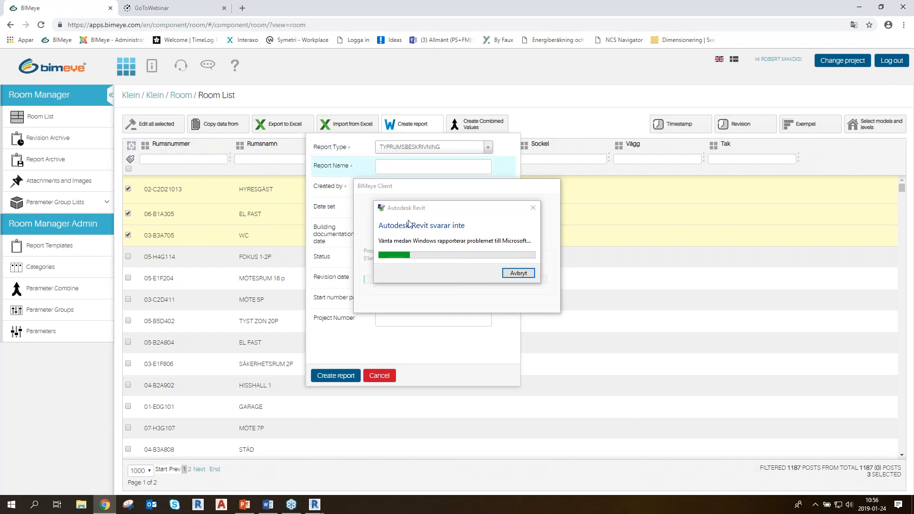
click(519, 274)
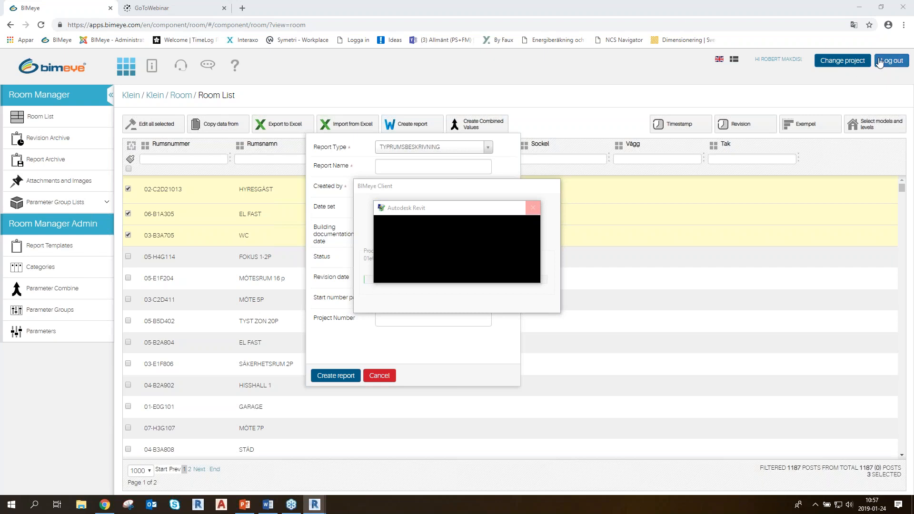
click(850, 63)
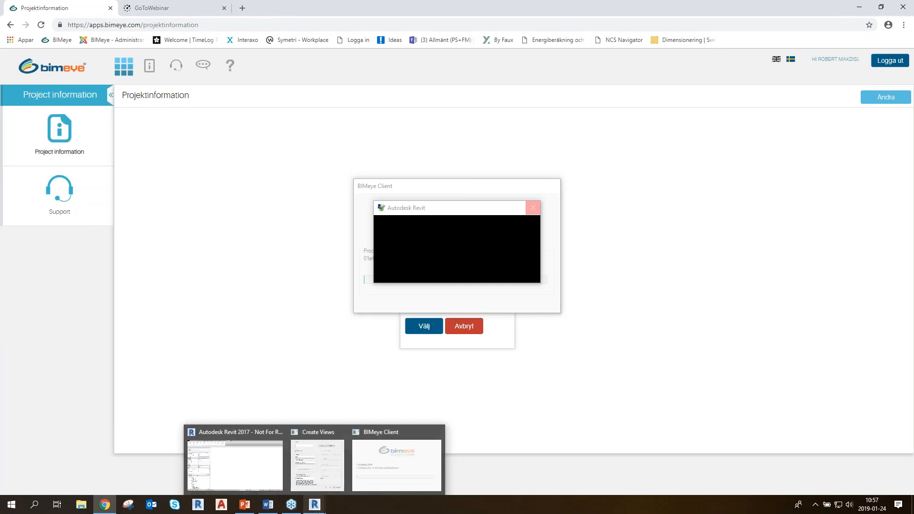
End the unresponsive Autodesk Revit task in Windows Task Manager and close Task Manager
click(317, 510)
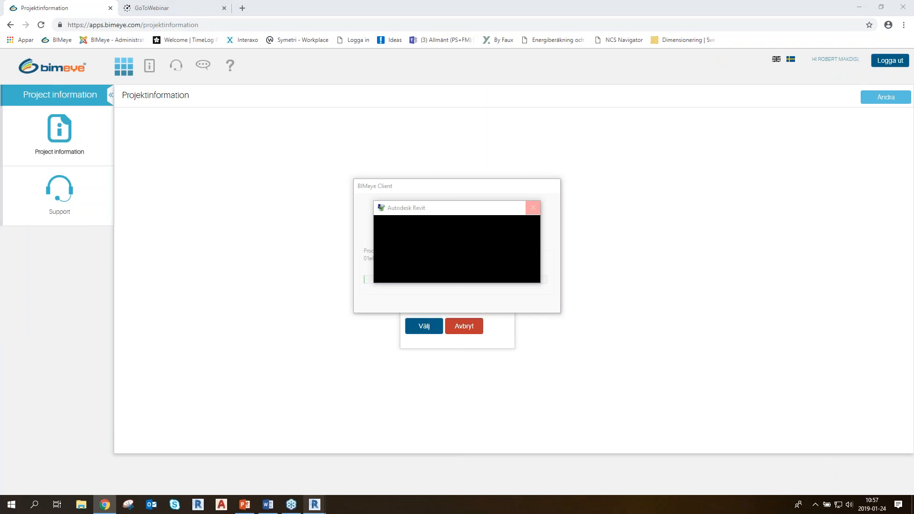
key(ctrl+shift+Escape)
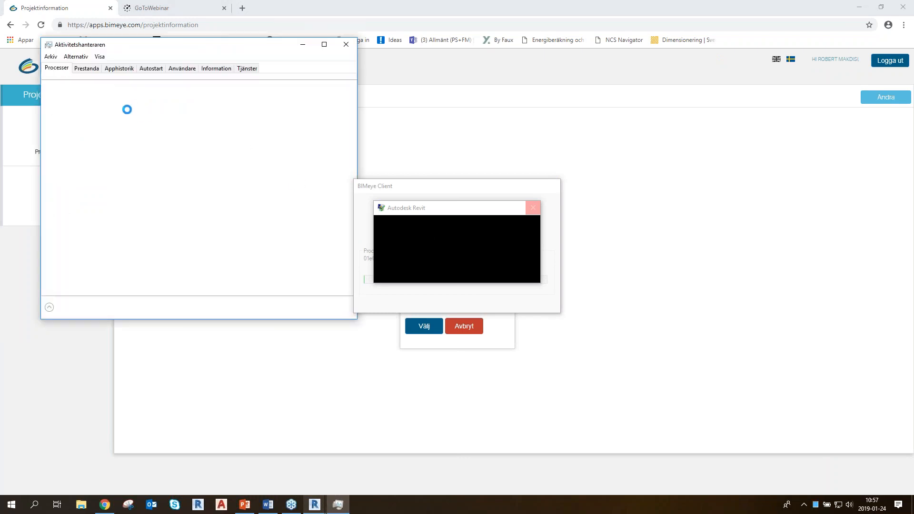
click(111, 139)
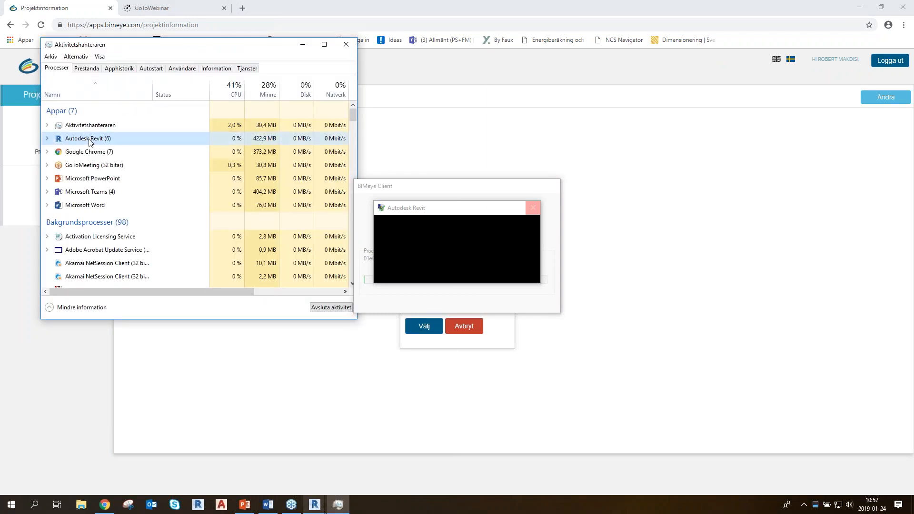
click(331, 308)
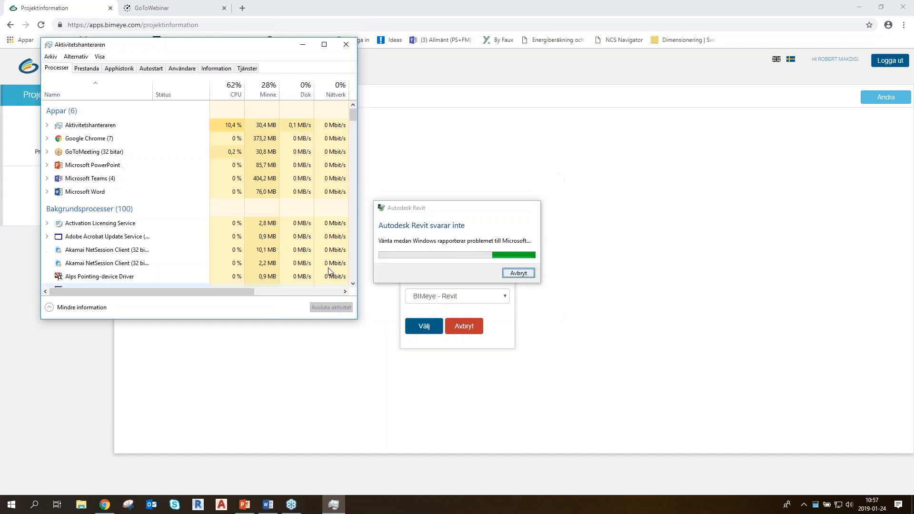
click(346, 46)
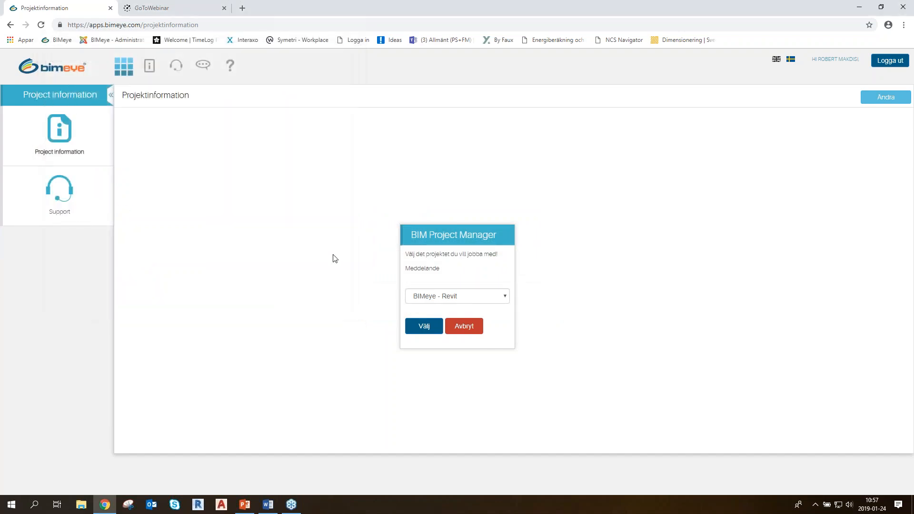
Choose Klein as the project to work in and look over its project and synchronisation information
click(456, 300)
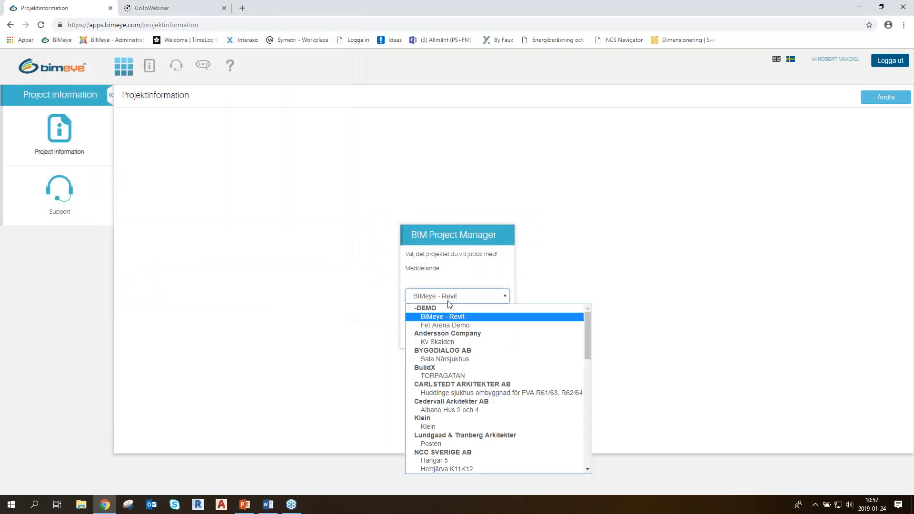
click(446, 427)
click(434, 325)
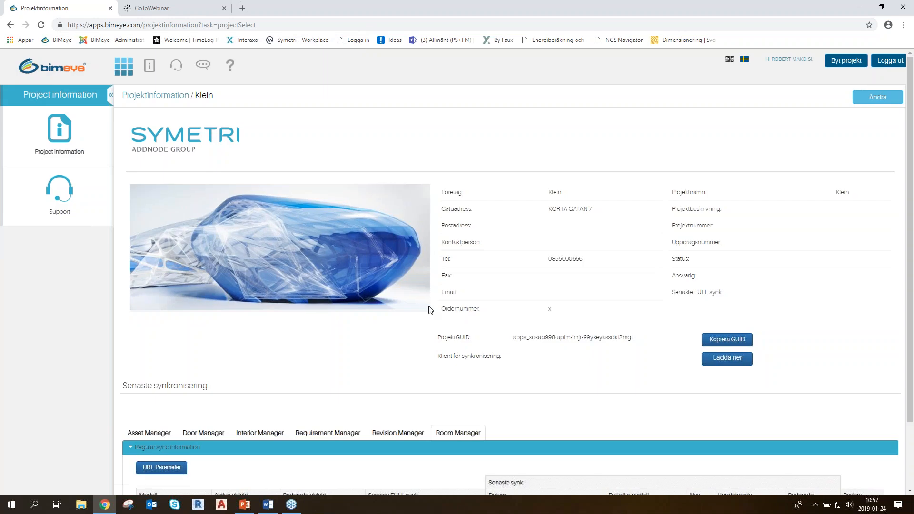
scroll(411, 247, down, 2)
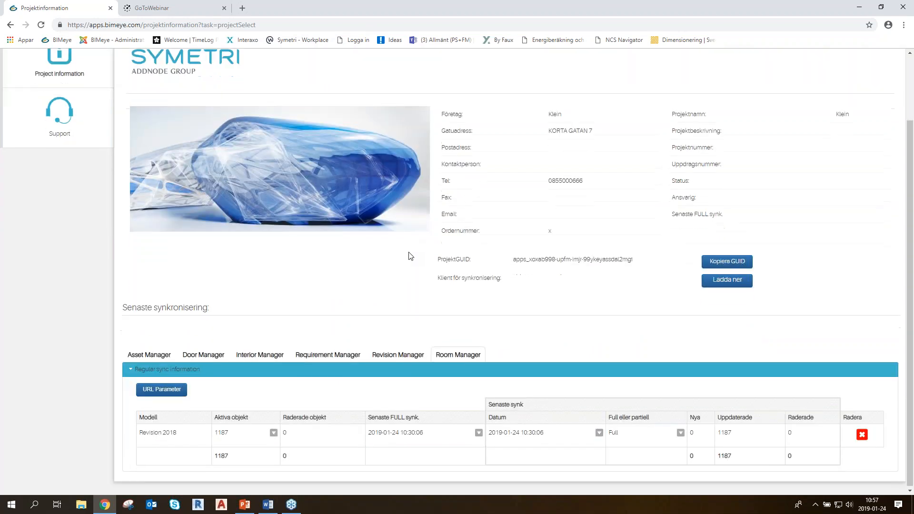
scroll(404, 257, up, 2)
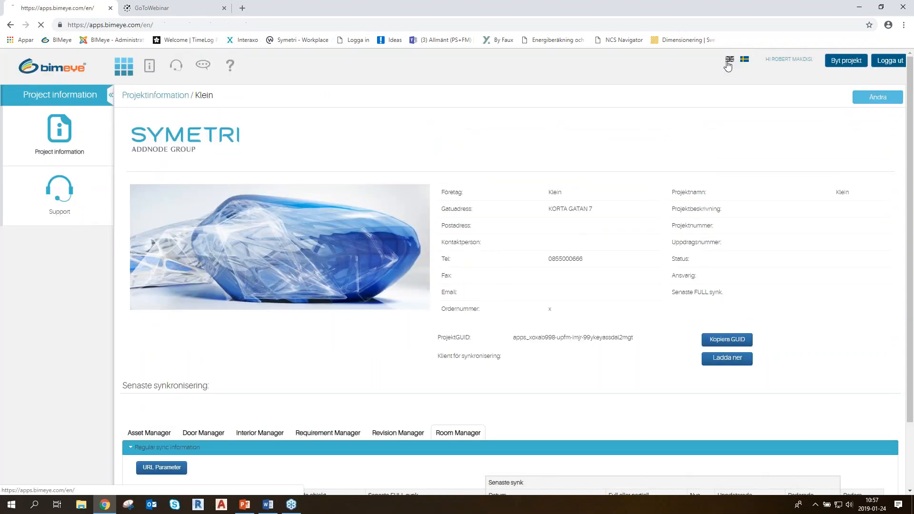
Change the interface language to English and open the Room application
click(729, 60)
click(124, 69)
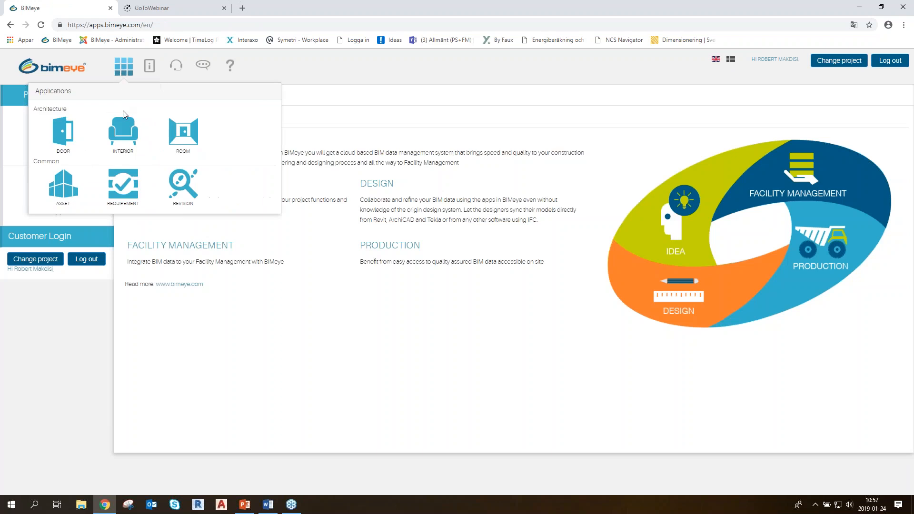
click(178, 142)
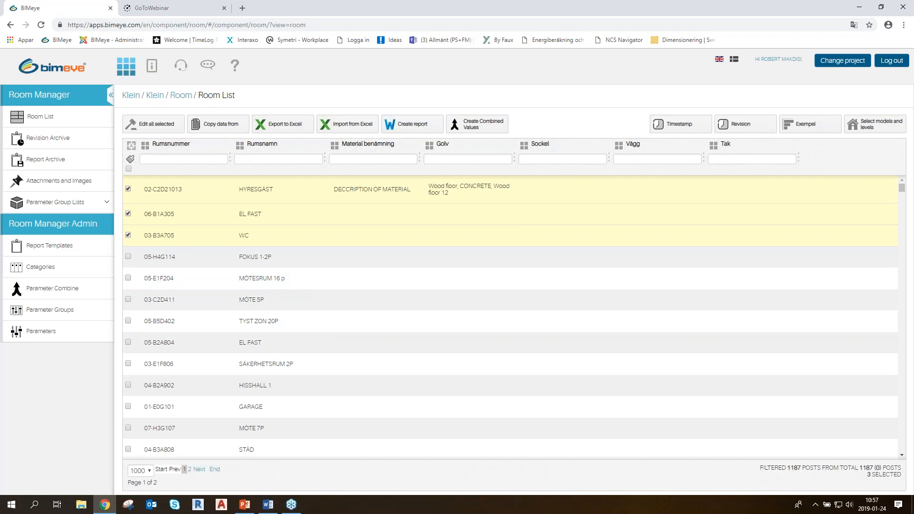
Open the settings for a Report on the selected rooms and keep TYPRUMSBESKRIVNING as its report type
click(410, 123)
key(ctrl)
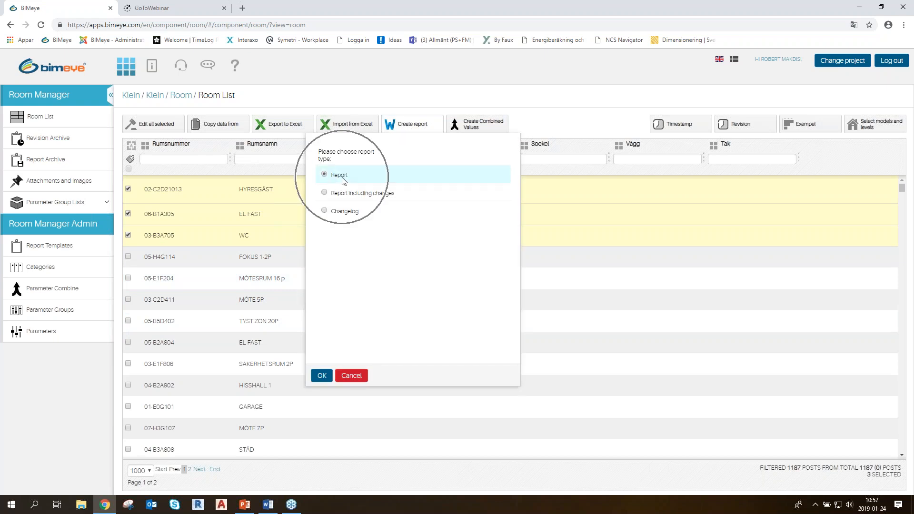
click(321, 376)
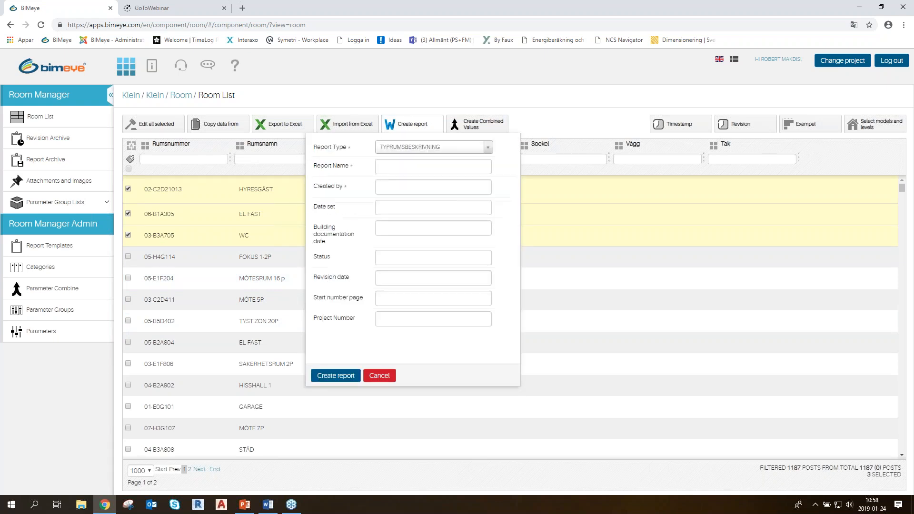
click(438, 147)
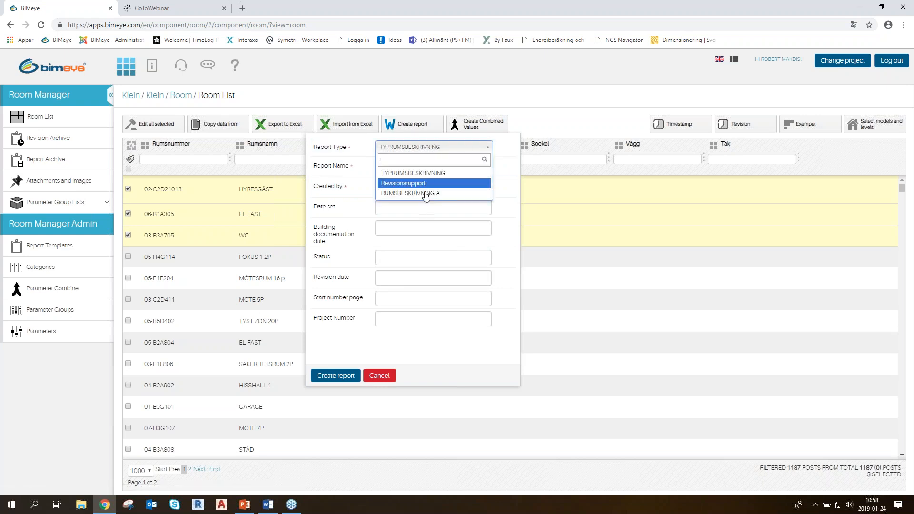
click(424, 148)
Enter the report name, the creator's full name and the set date 20190124, and try to create the TYPRUMSBESKRIVNING report
click(407, 163)
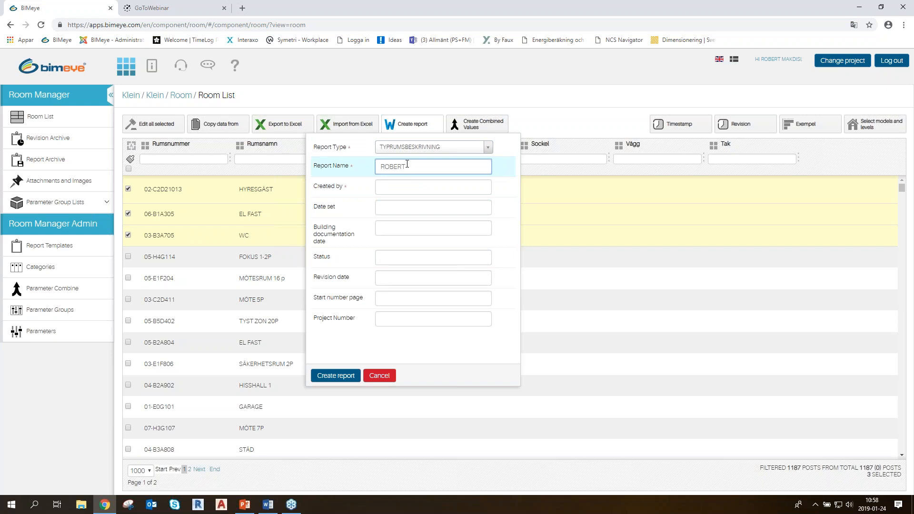
click(411, 185)
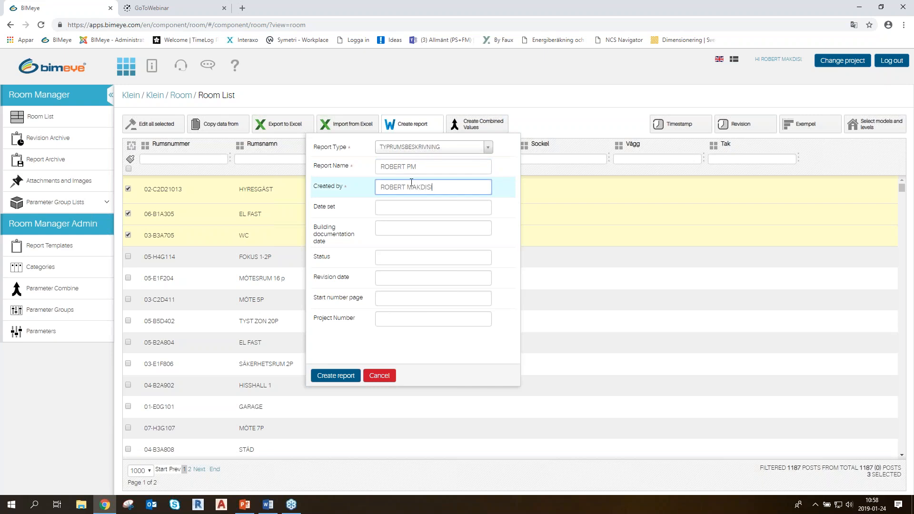
click(410, 204)
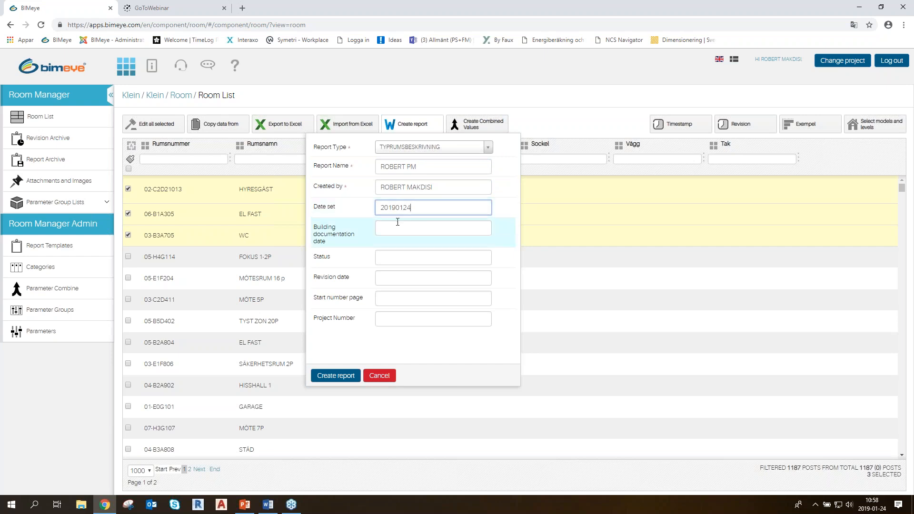
click(398, 256)
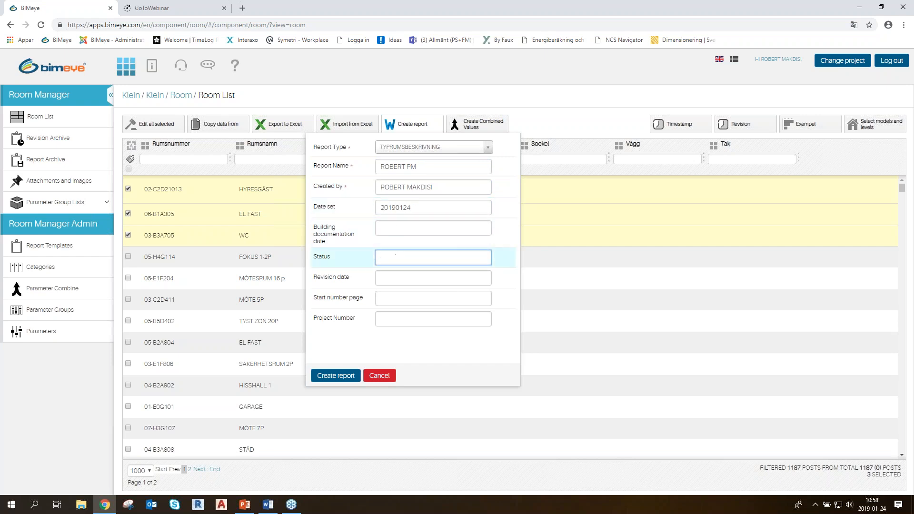
click(347, 376)
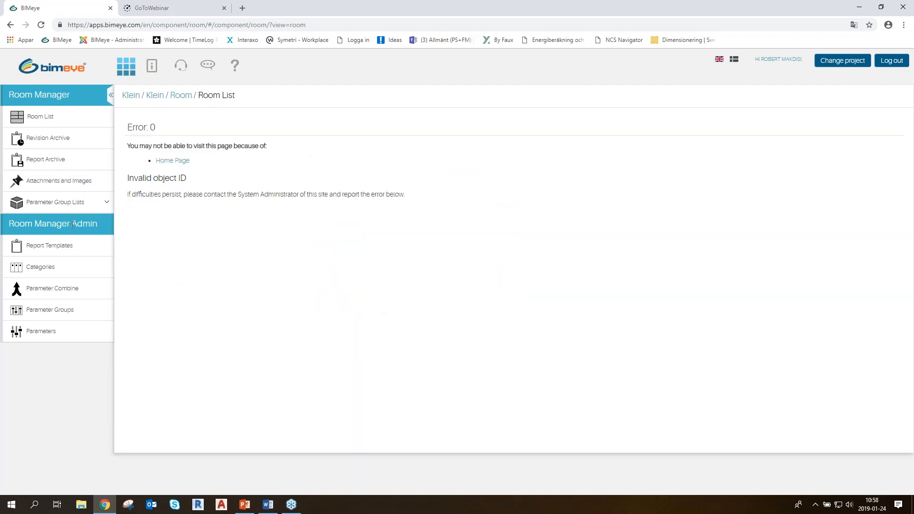
Return to the Room List and open new Report settings for the selected rooms with report type RUMSBESKRIVNING A
click(39, 117)
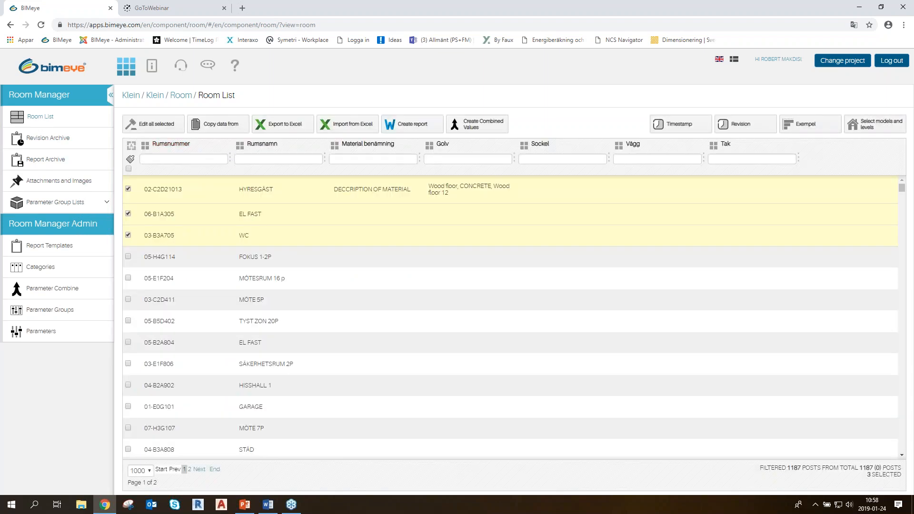
click(407, 125)
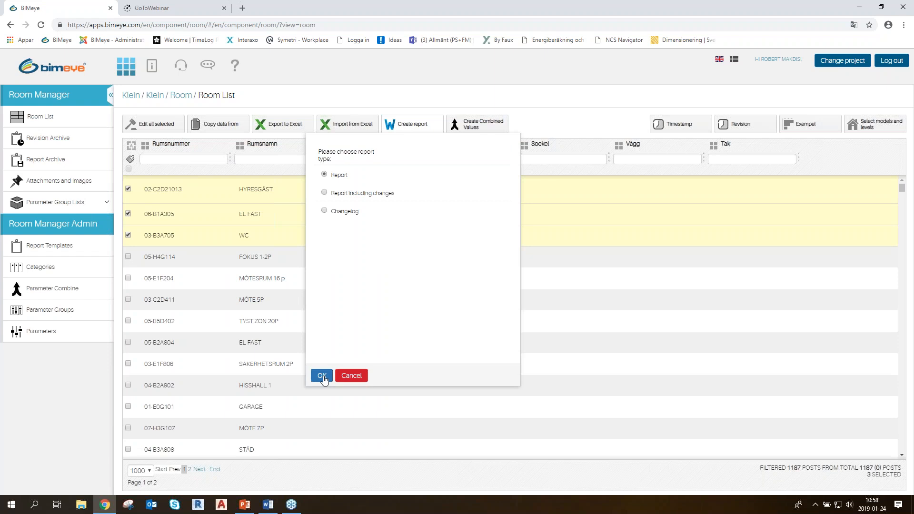
click(322, 374)
click(433, 146)
click(414, 192)
Fill in the report name, the creator's full name and the set date 20190124, and try to create the RUMSBESKRIVNING A report
click(409, 167)
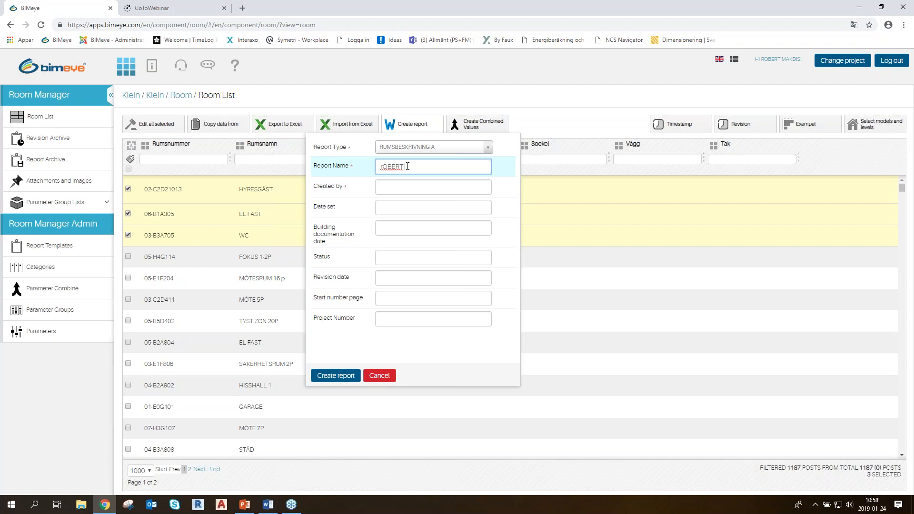
click(409, 188)
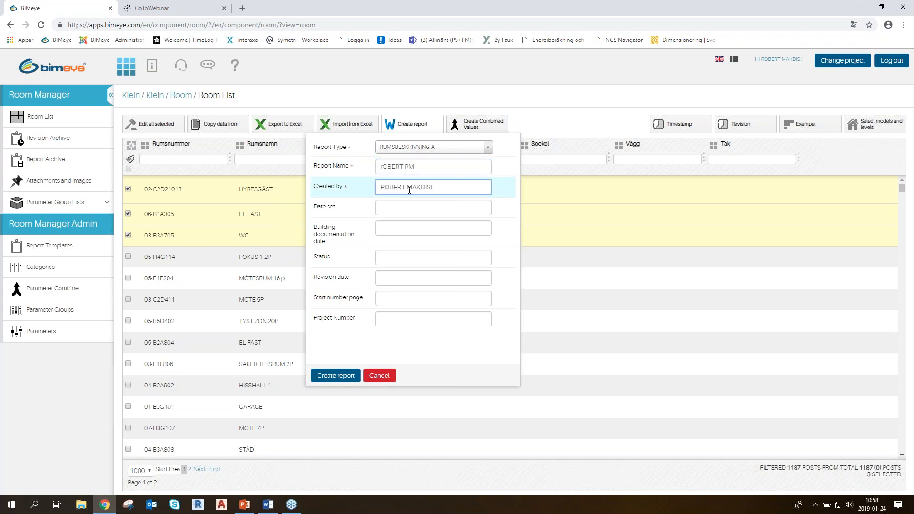
click(418, 206)
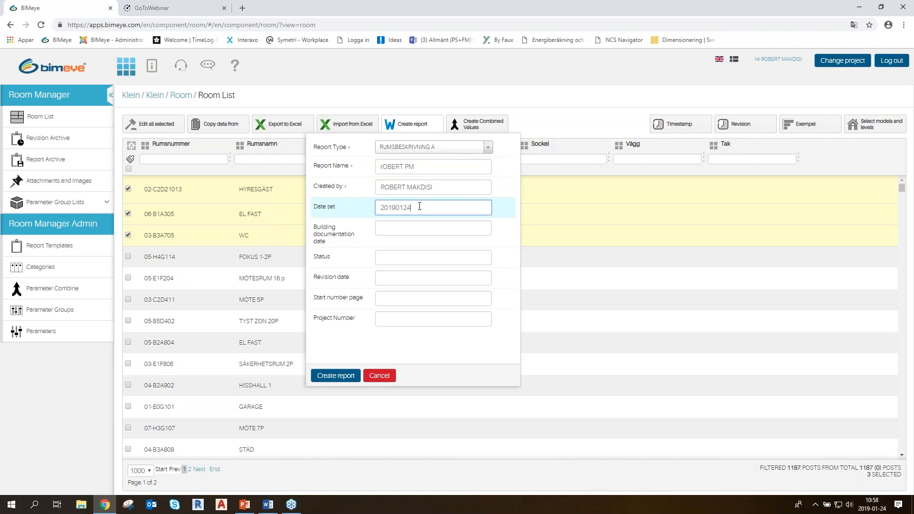
click(347, 376)
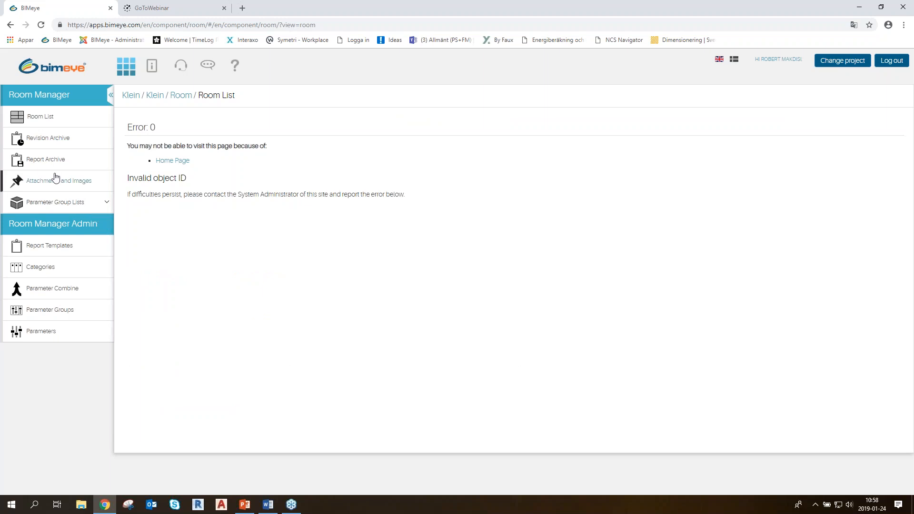
Check the Report Archive and the Revision Archive for stored reports
click(48, 160)
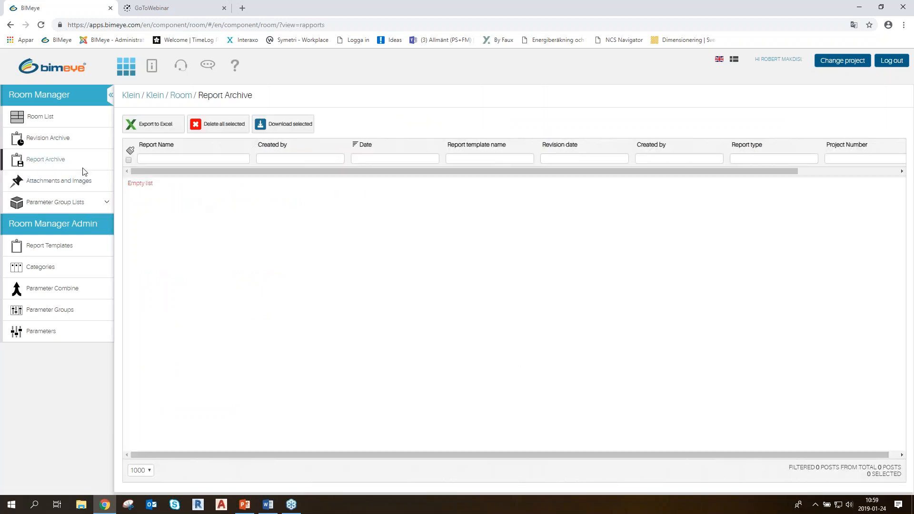
click(46, 139)
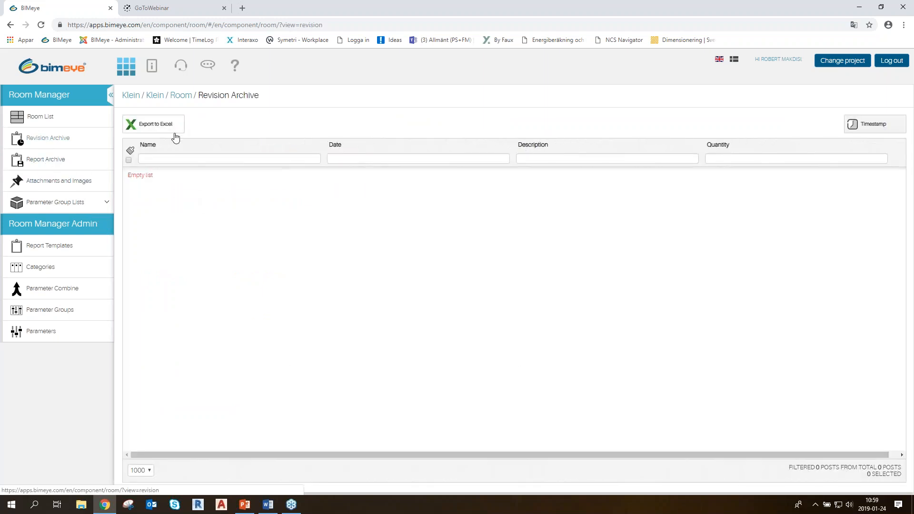
Review the room cards in the ROOM manager document in Word, minimise it and return to BIMeye's Room List
click(269, 506)
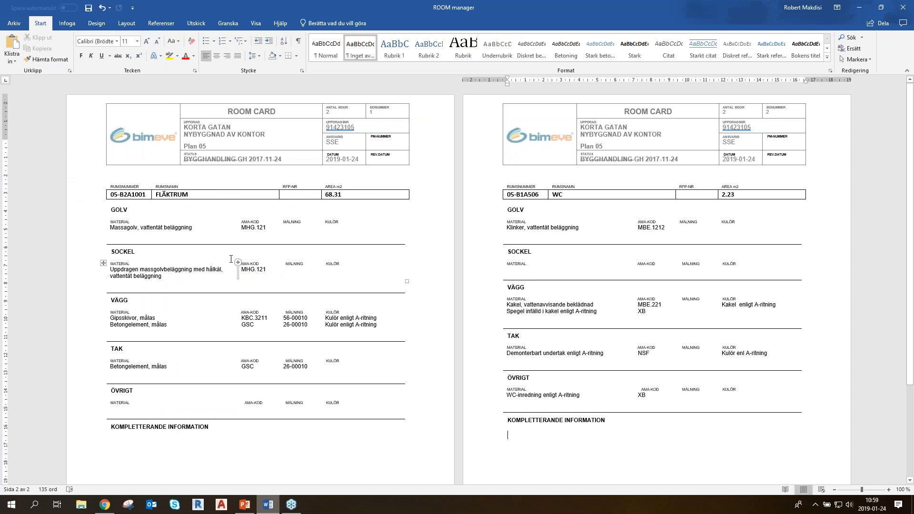
ctrl+scroll(238, 266, up, 1)
ctrl+scroll(230, 260, down, 1)
scroll(295, 276, down, 1)
scroll(295, 276, up, 1)
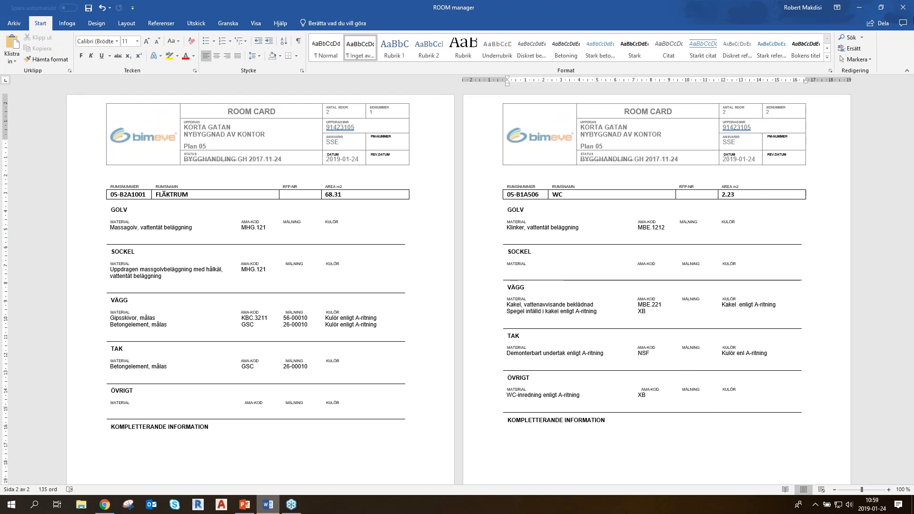
click(865, 7)
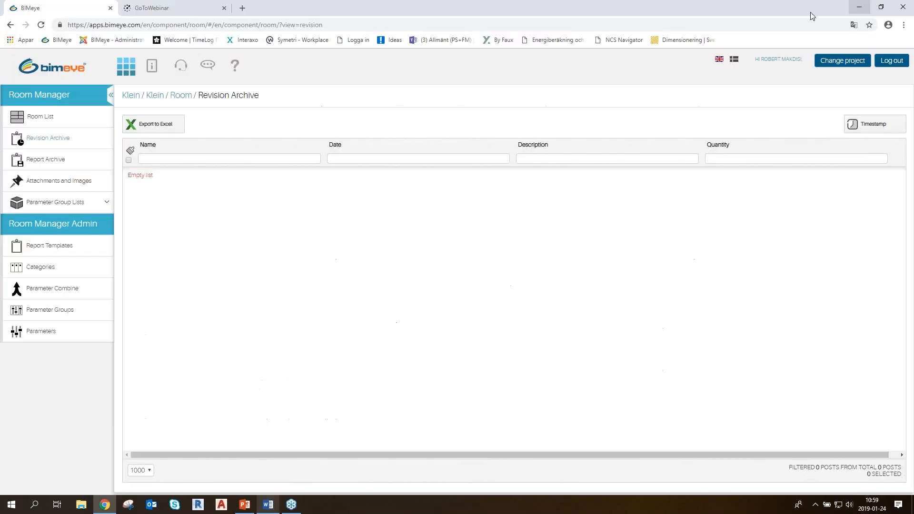
click(28, 117)
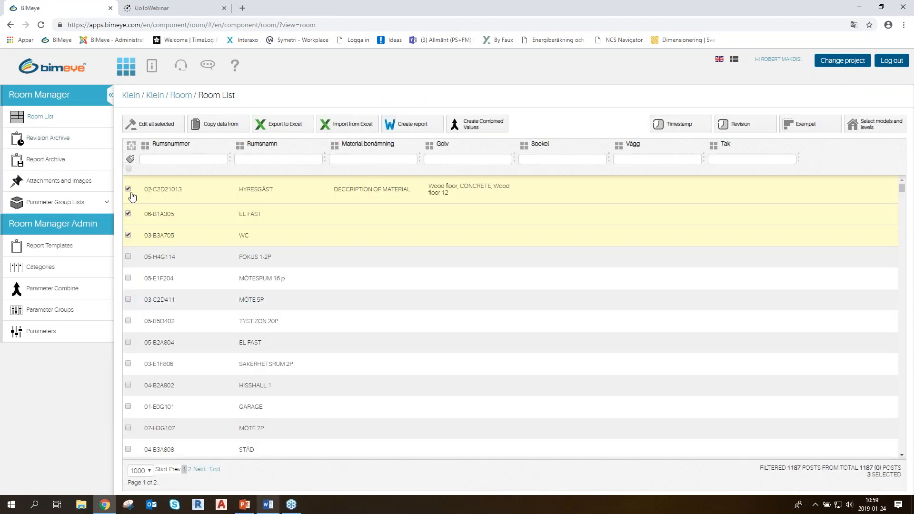
Export the three selected rooms to Excel and open the downloaded Rumsförteckning (1).xlsx for editing
click(301, 126)
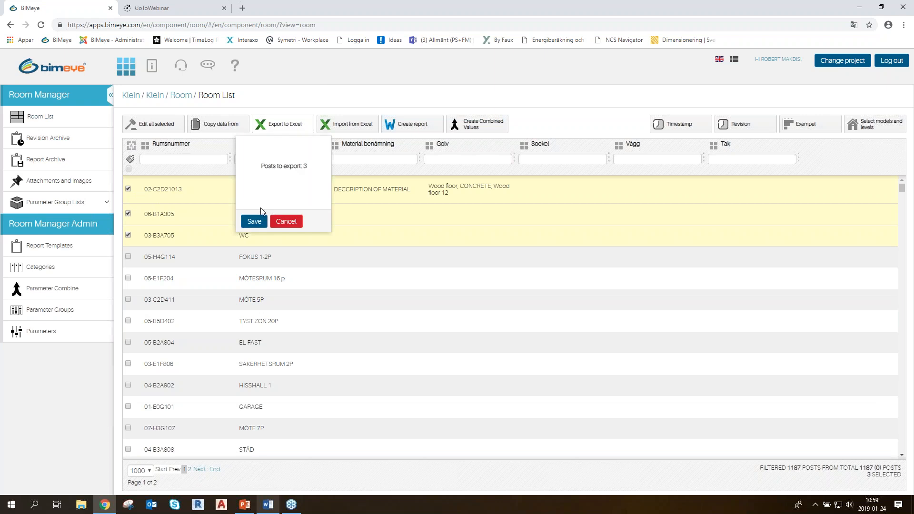
click(254, 222)
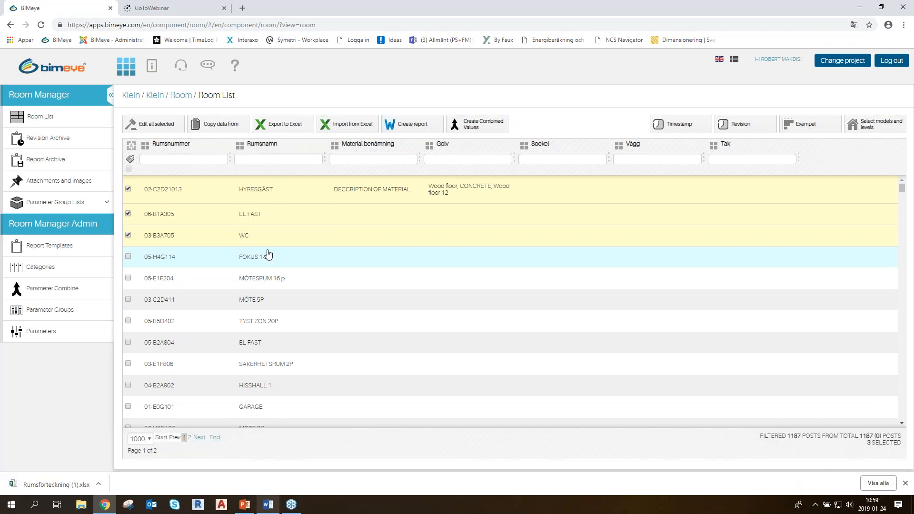
click(56, 484)
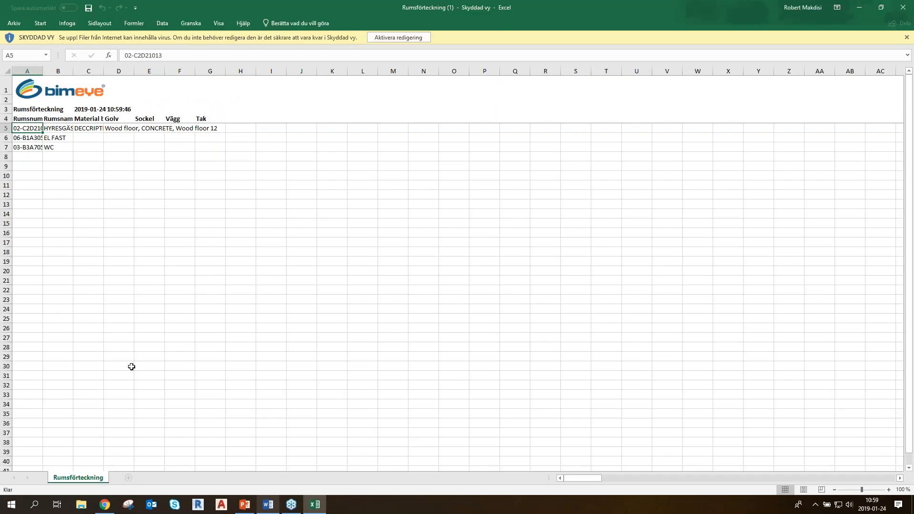
click(398, 37)
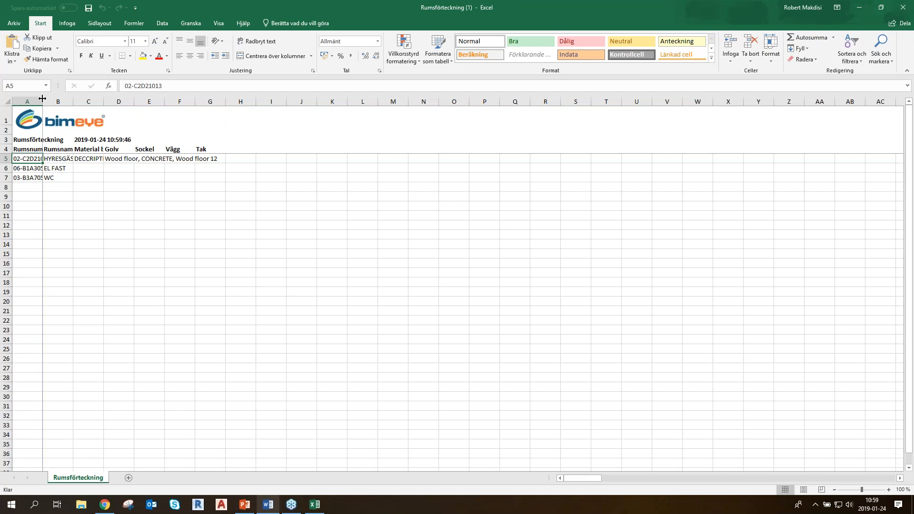
Fit the widths of columns A to E to their contents in the exported Rumsförteckning sheet
double_click(43, 102)
double_click(97, 102)
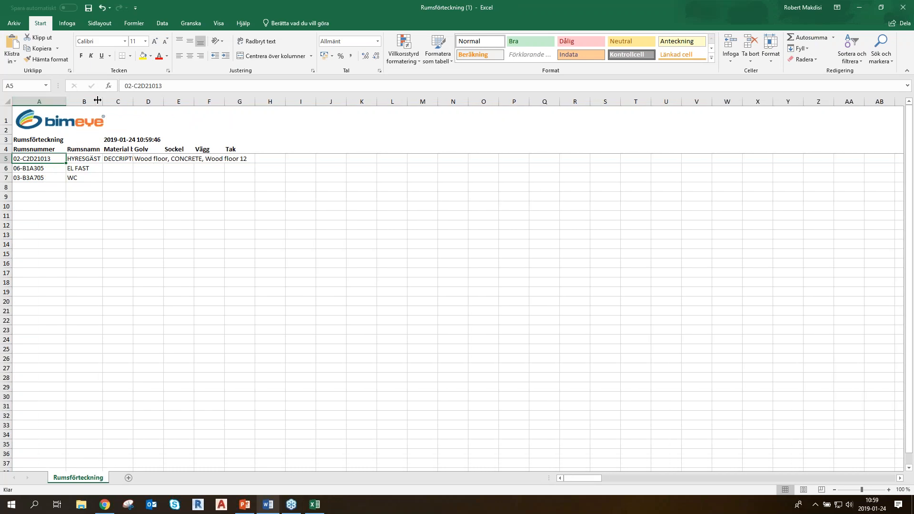
double_click(134, 101)
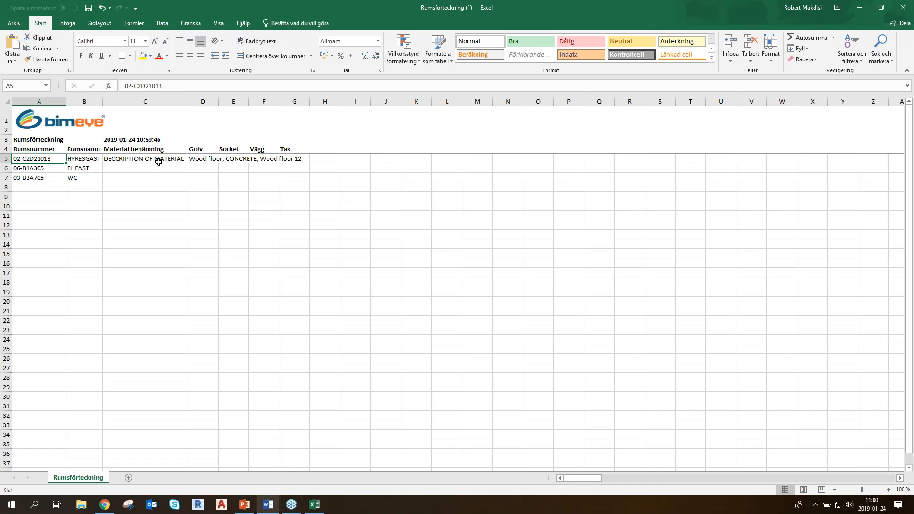
double_click(218, 101)
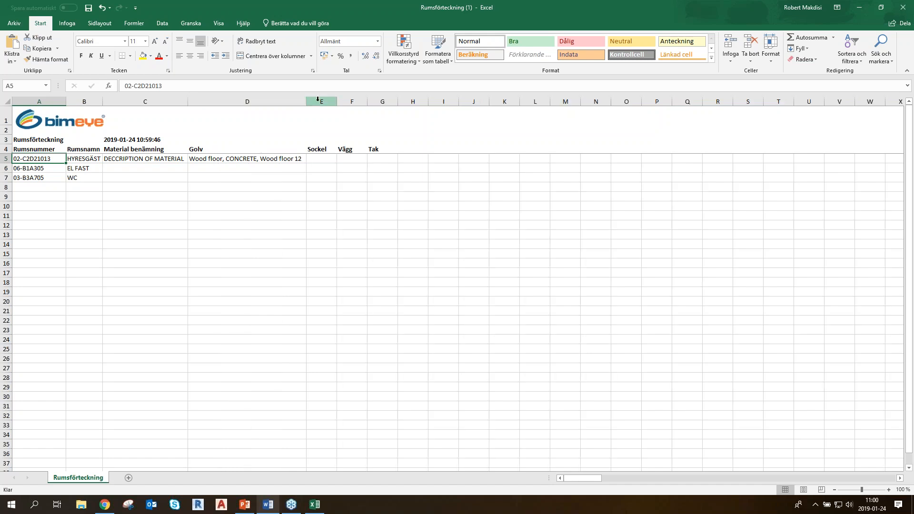
double_click(337, 102)
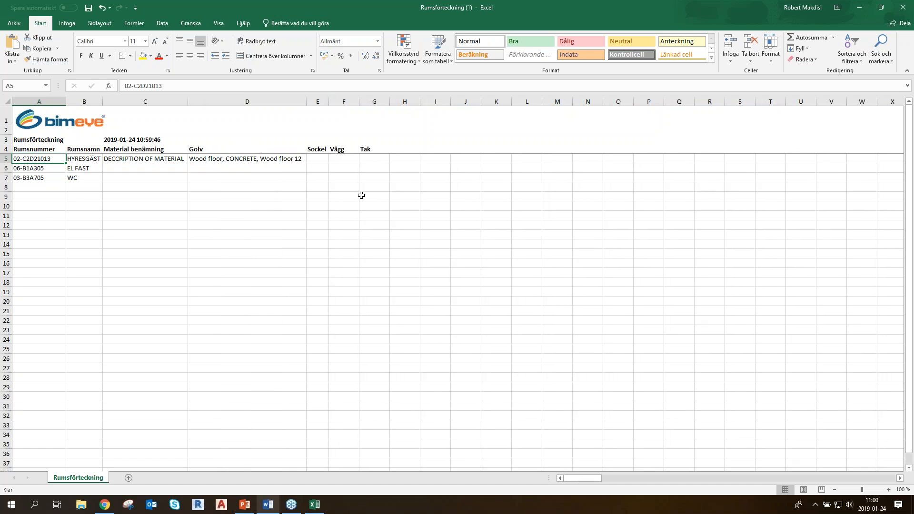
Add a room in row 8 with Rumsnummer 03-B4 and Rumsnamn FÖRRÅD, and minimise the workbook to return to BIMeye
click(35, 188)
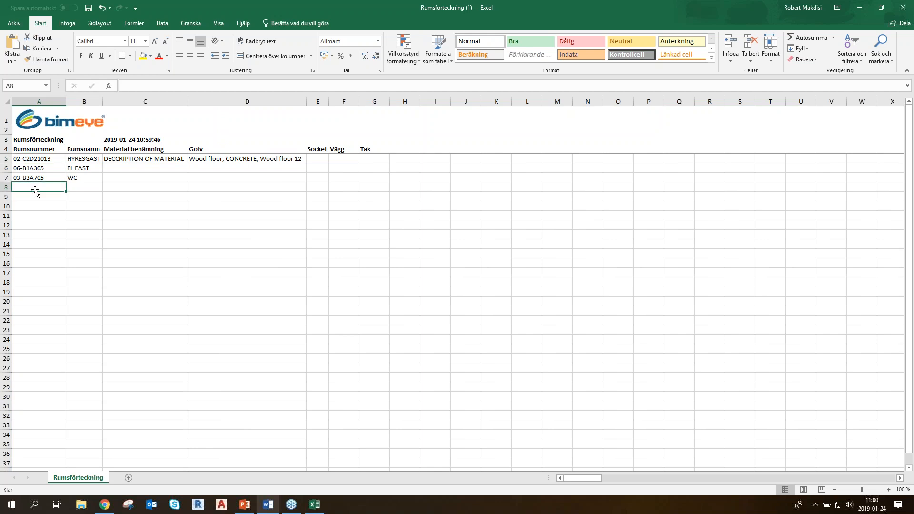
text(03-)
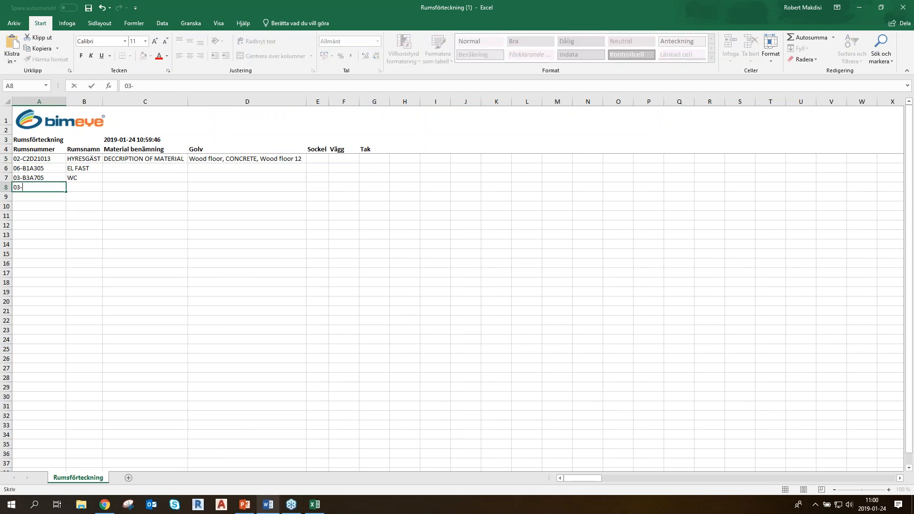
text(B4)
click(88, 188)
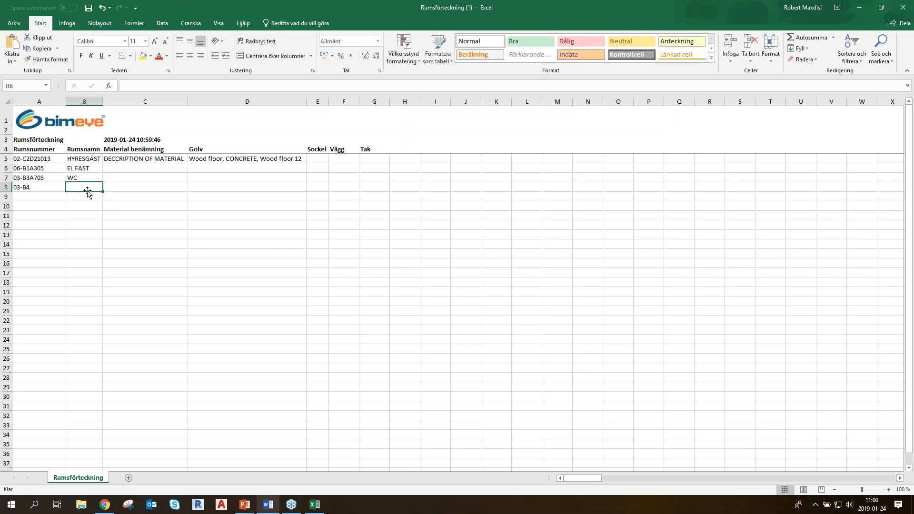
text(FÖRRÅ)
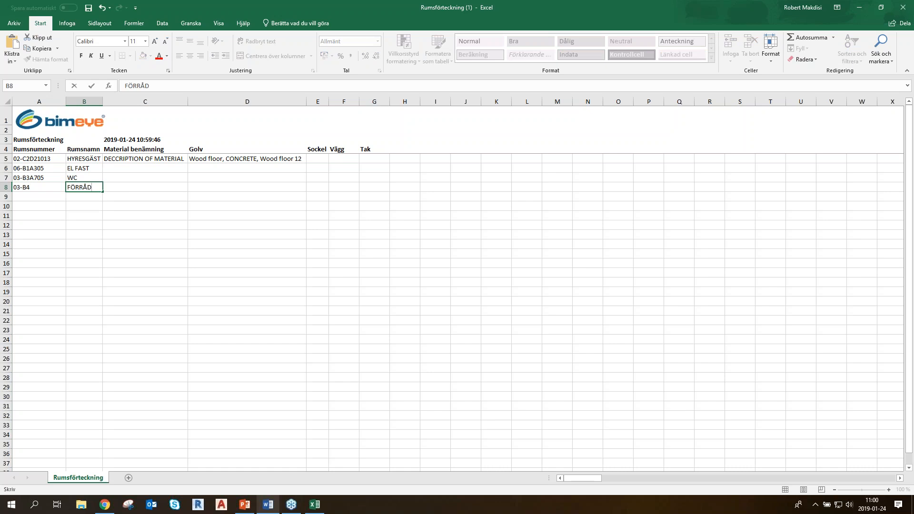
text(D)
click(112, 190)
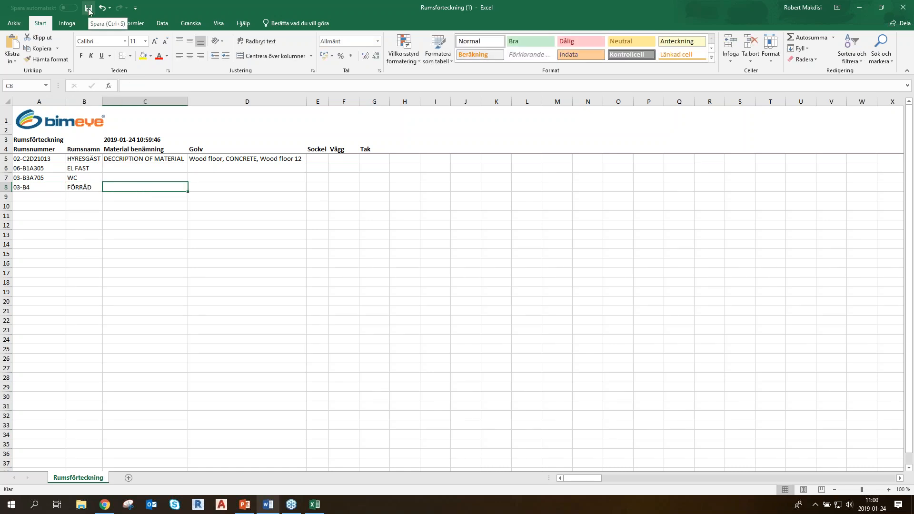
click(859, 7)
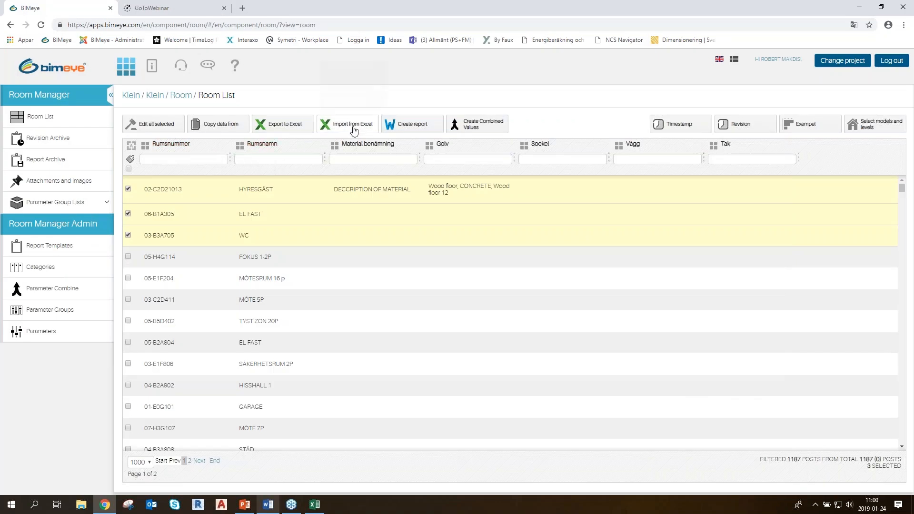
View the conditions for importing from Excel, close them, and try selecting all rooms in the Room List
click(347, 125)
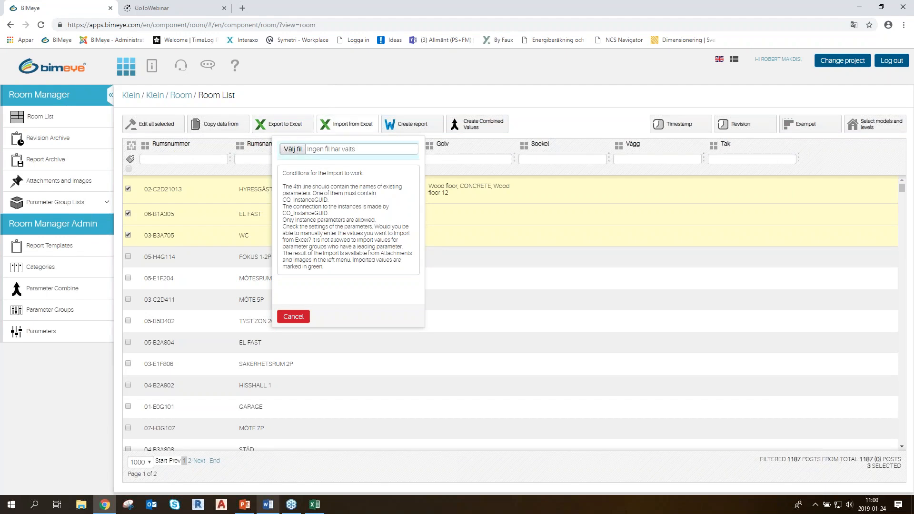
click(293, 316)
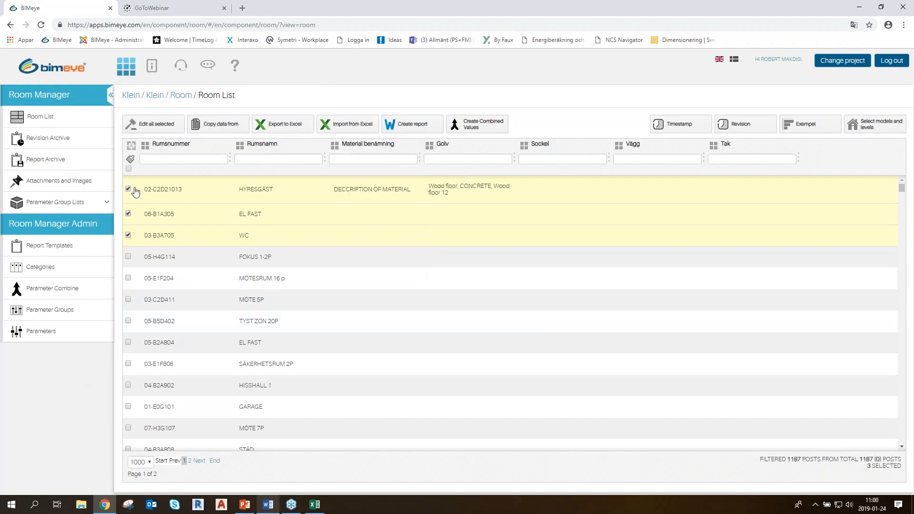
click(128, 169)
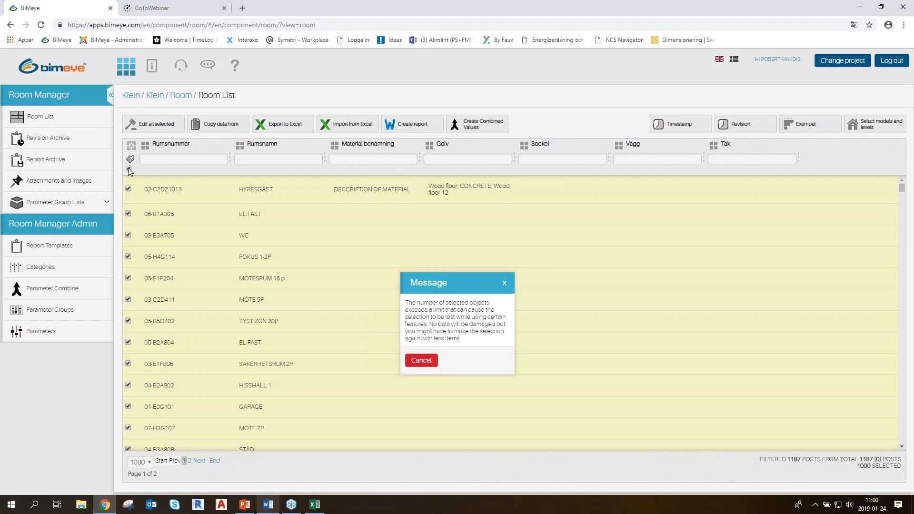
click(421, 361)
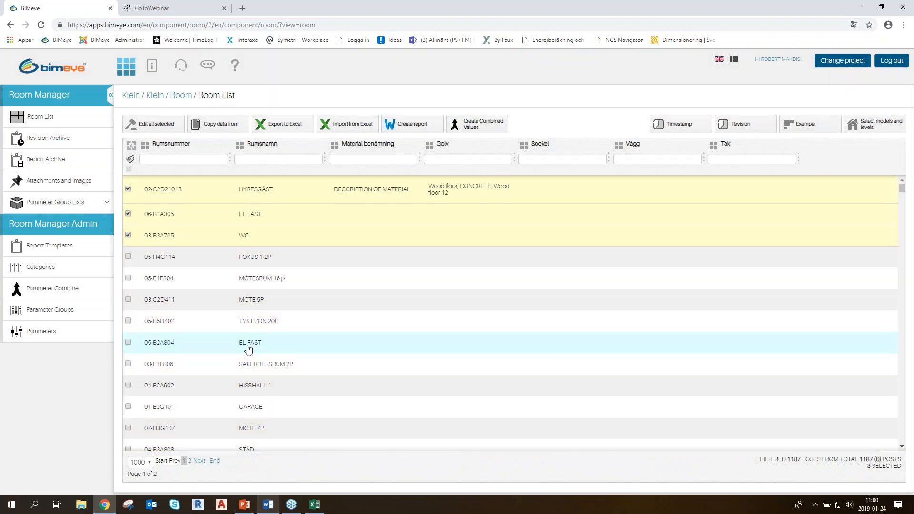
Set Synchronize to BIMeye to Yes for the Anmärkning Instans parameter, submit the change and reload the Parameters page
click(37, 333)
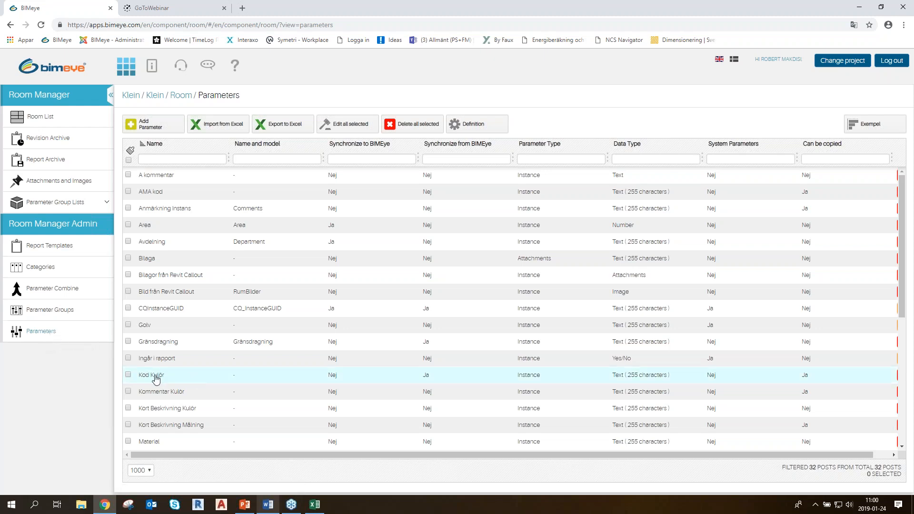
double_click(165, 211)
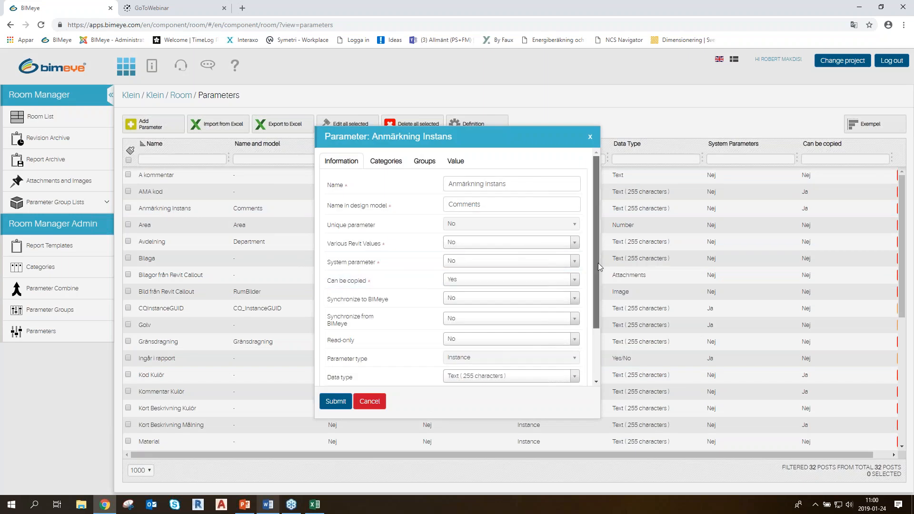
scroll(598, 263, down, 1)
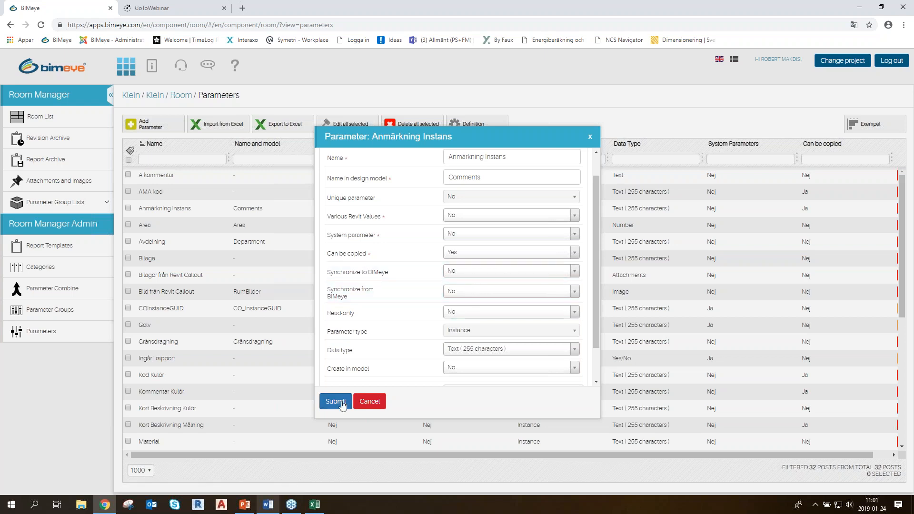
click(459, 273)
click(460, 306)
click(336, 401)
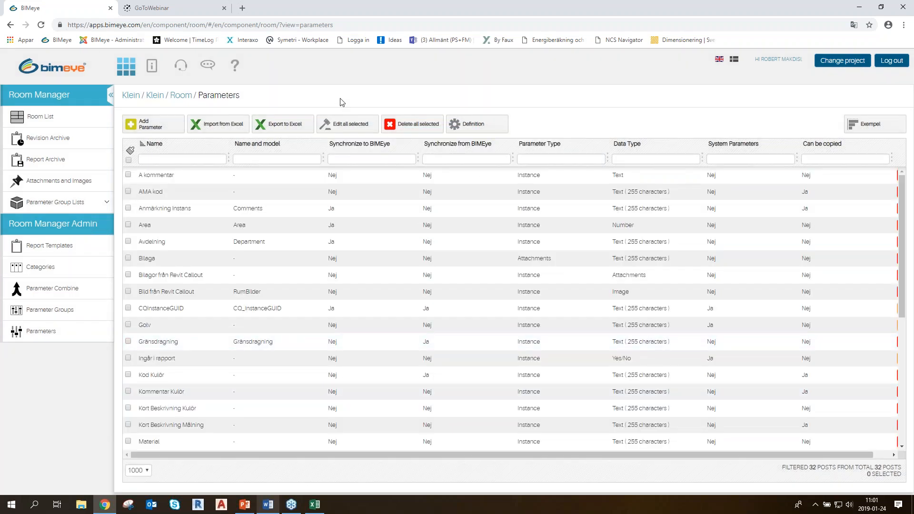
click(42, 25)
Switch to the ROOM presentation in PowerPoint and show the closing slide TACK FÖR ER TID
click(241, 508)
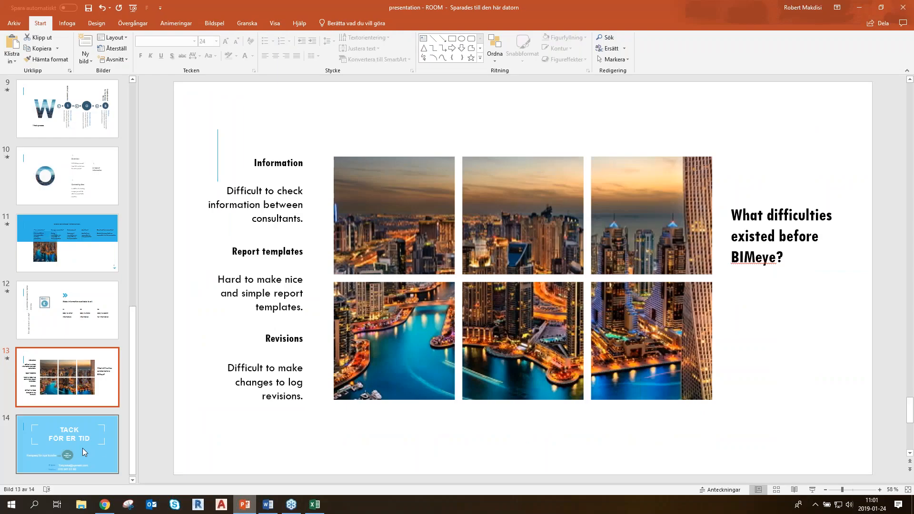
click(82, 447)
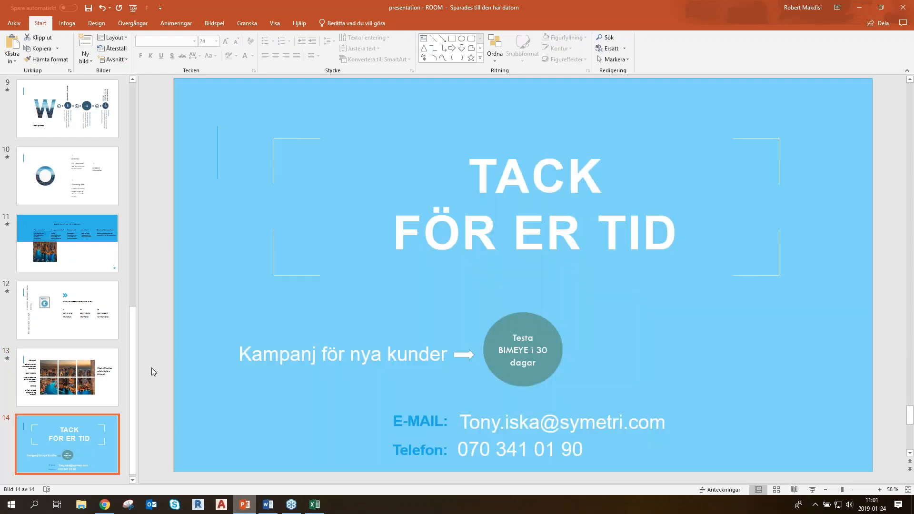